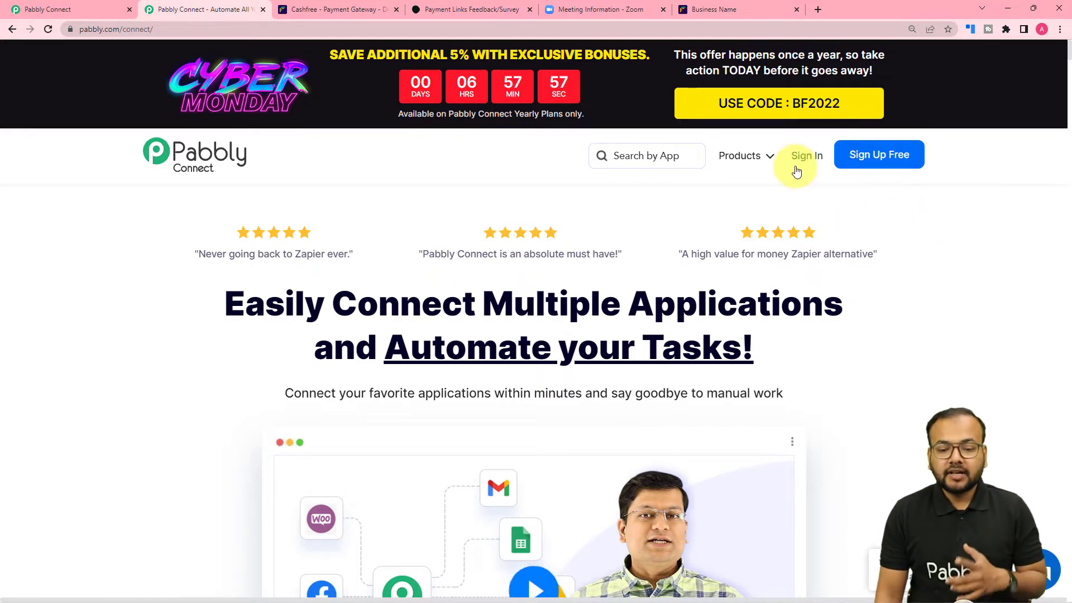
# Step: Switch to the Pabbly Connect dashboard and create a workflow named "Cashfree to Zoom Automation"
pyautogui.click(77, 7)
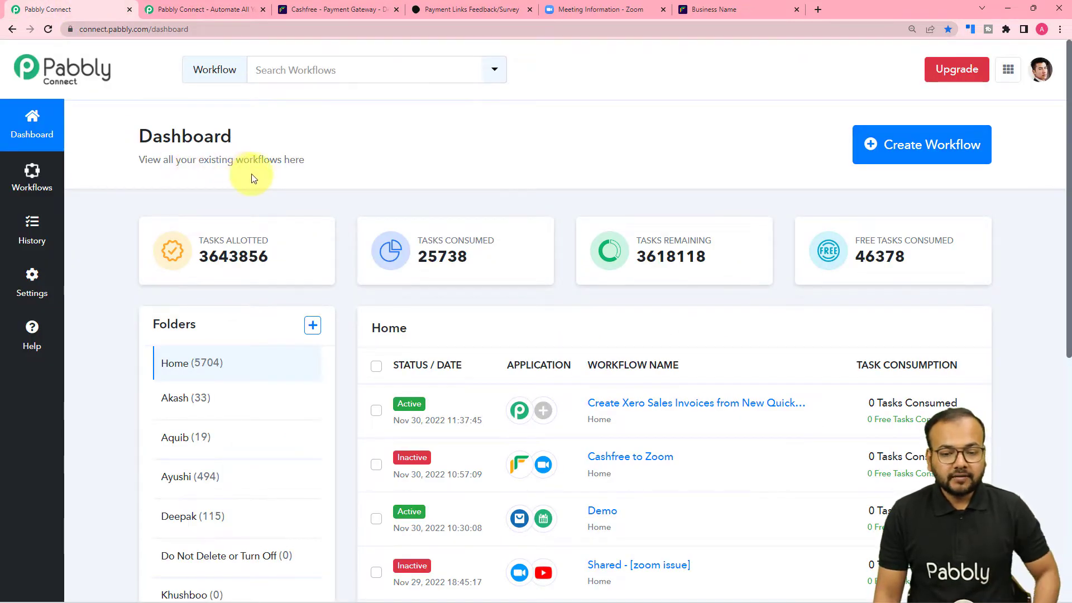
pyautogui.click(929, 162)
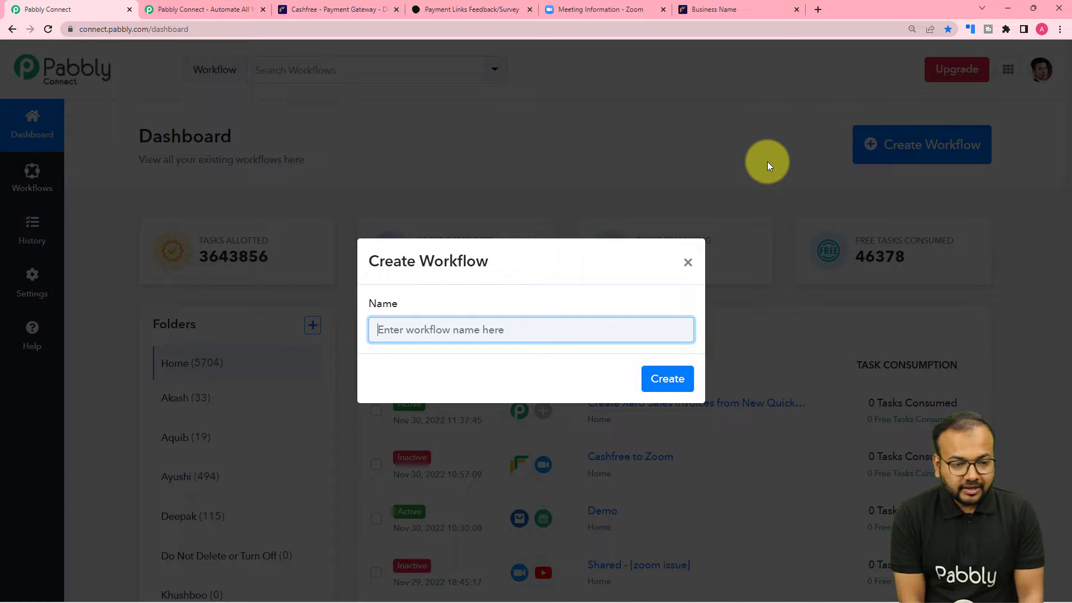
pyautogui.write('Cash')
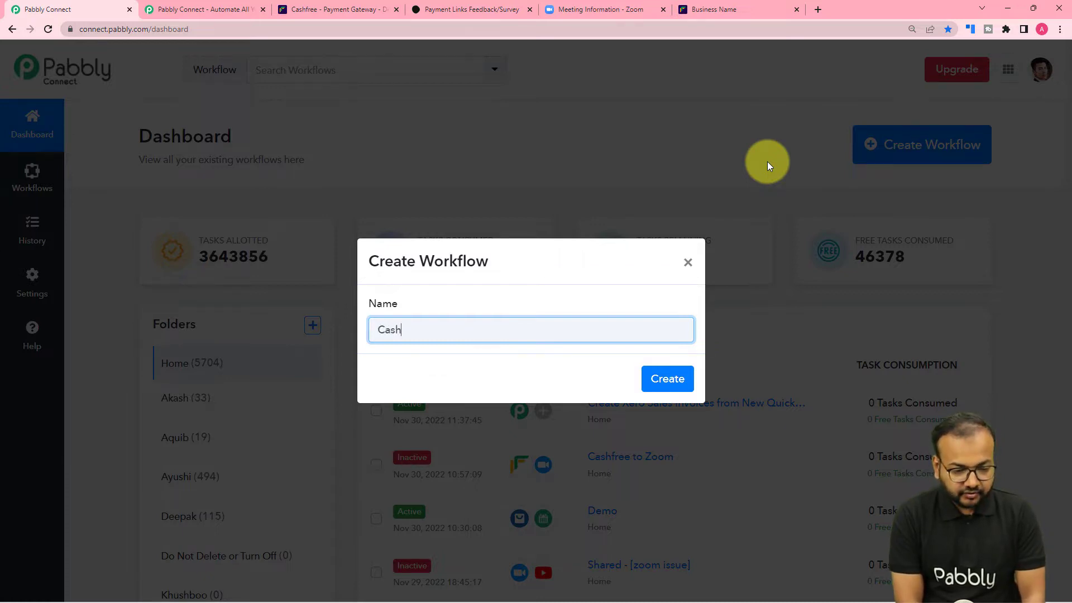
pyautogui.write('free to Zoom Automation')
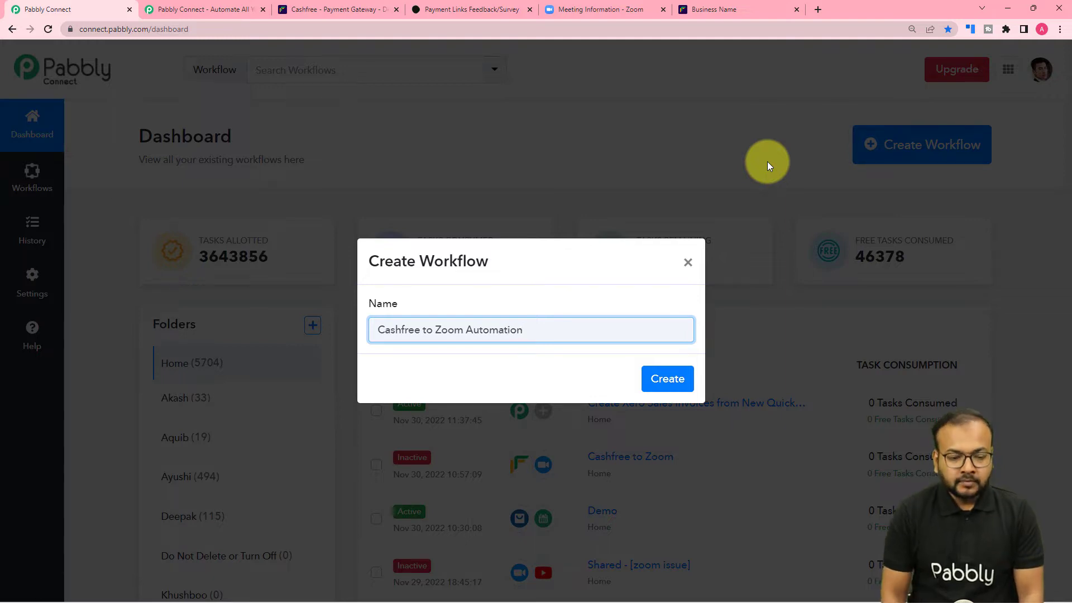
pyautogui.click(665, 379)
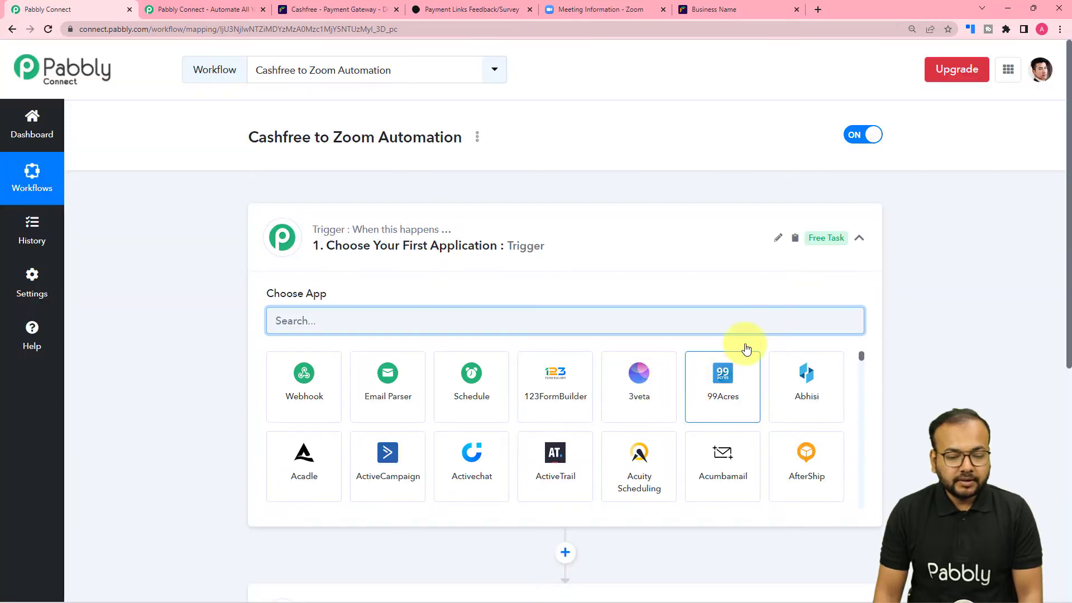
# Step: Examine the workflow's trigger and action sections and the applications each one offers
pyautogui.click(860, 240)
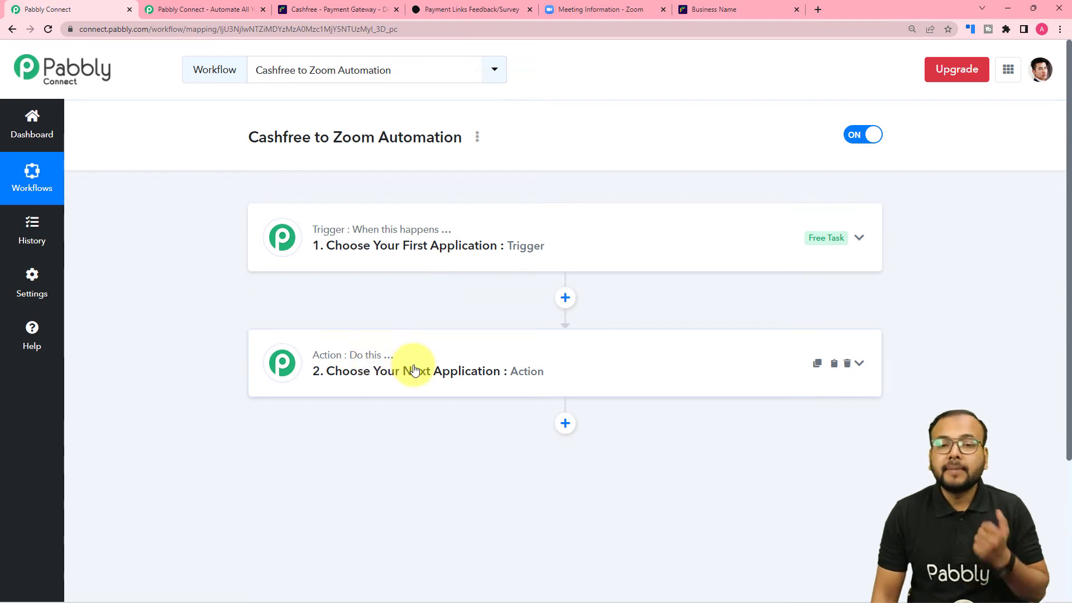
pyautogui.click(423, 247)
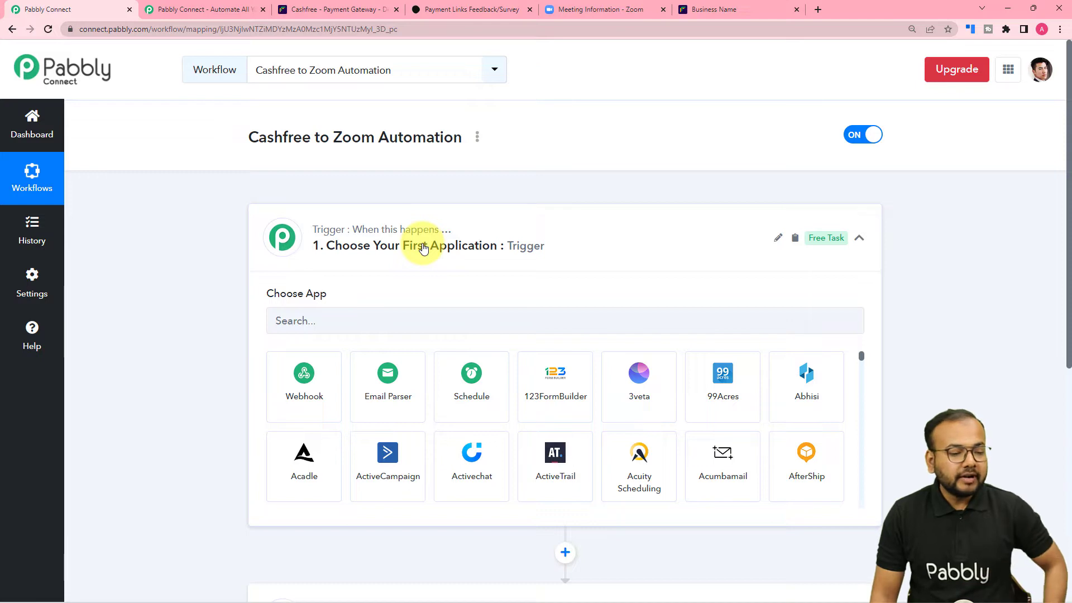
pyautogui.scroll(-1, 279, 300)
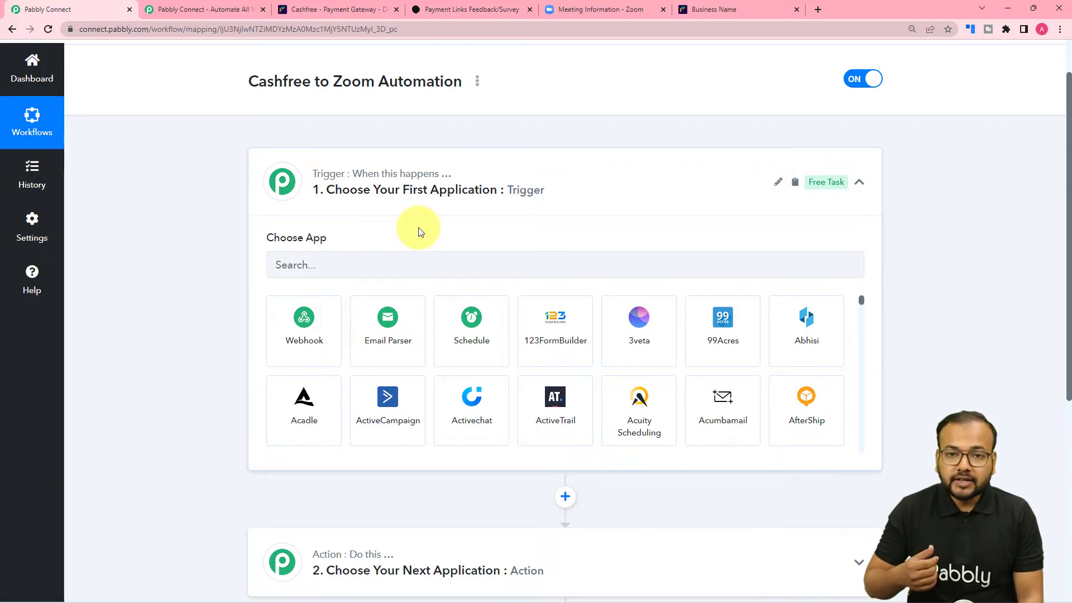
pyautogui.scroll(-4, 419, 229)
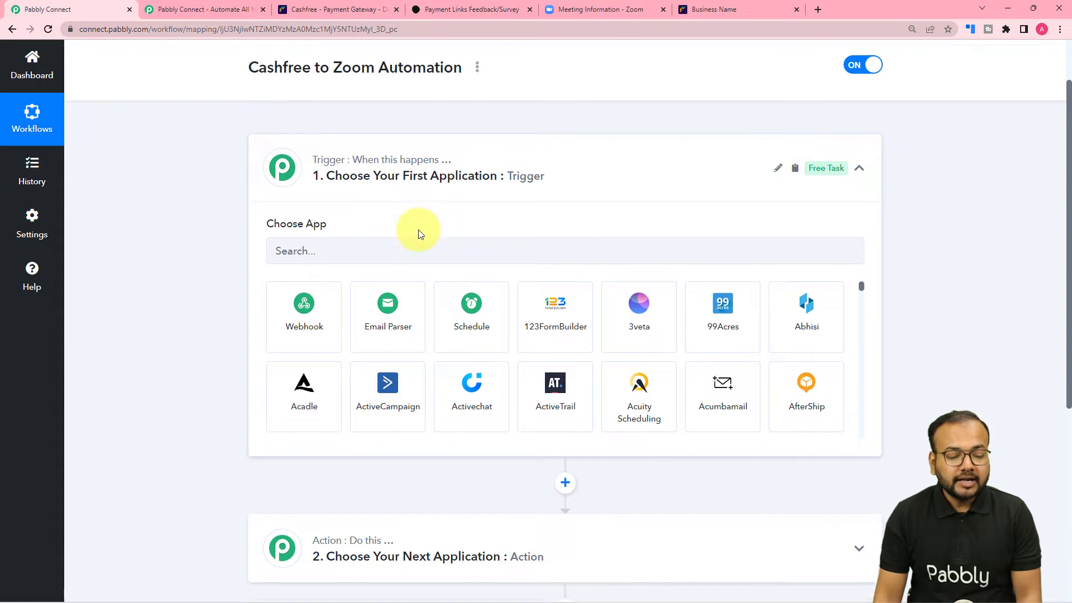
pyautogui.click(388, 371)
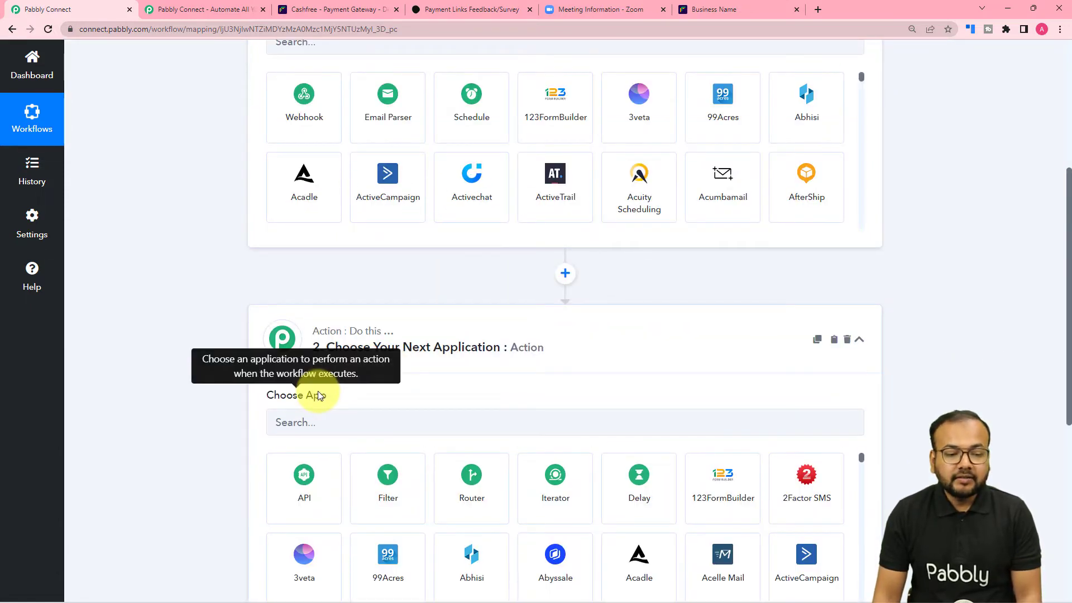
pyautogui.scroll(2, 318, 391)
pyautogui.scroll(1, 219, 380)
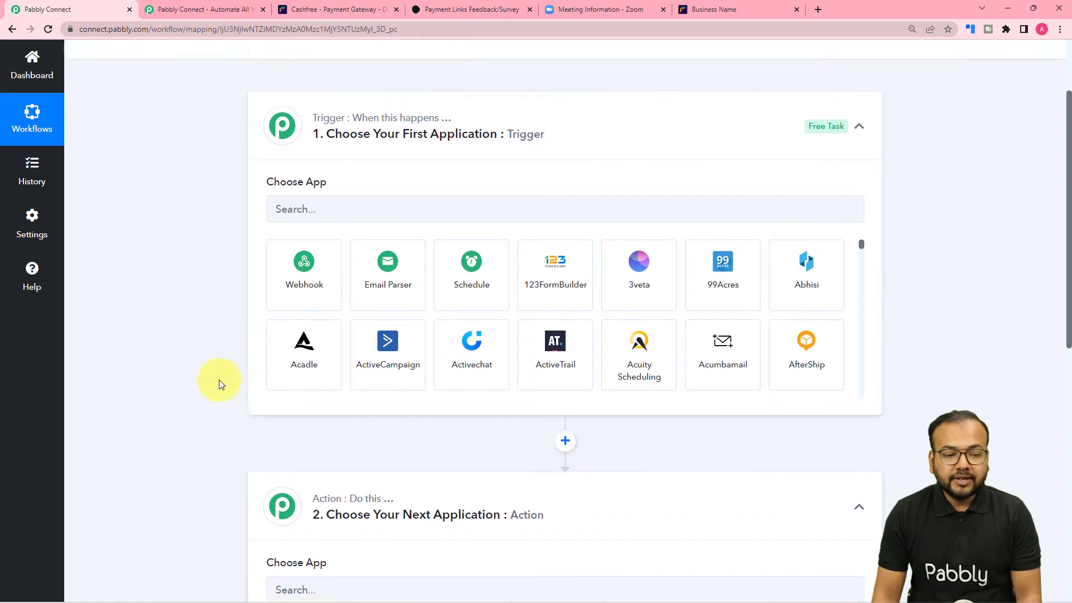
pyautogui.scroll(1, 219, 379)
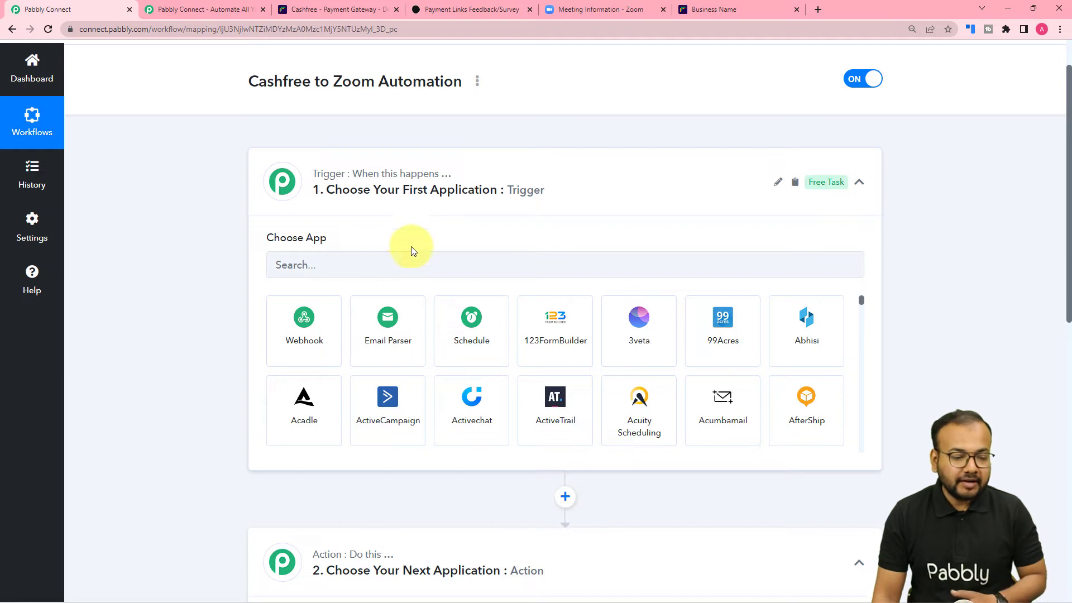
# Step: Choose Cashfree as the trigger application and set its trigger event to Payment via Form
pyautogui.click(406, 270)
pyautogui.write('c')
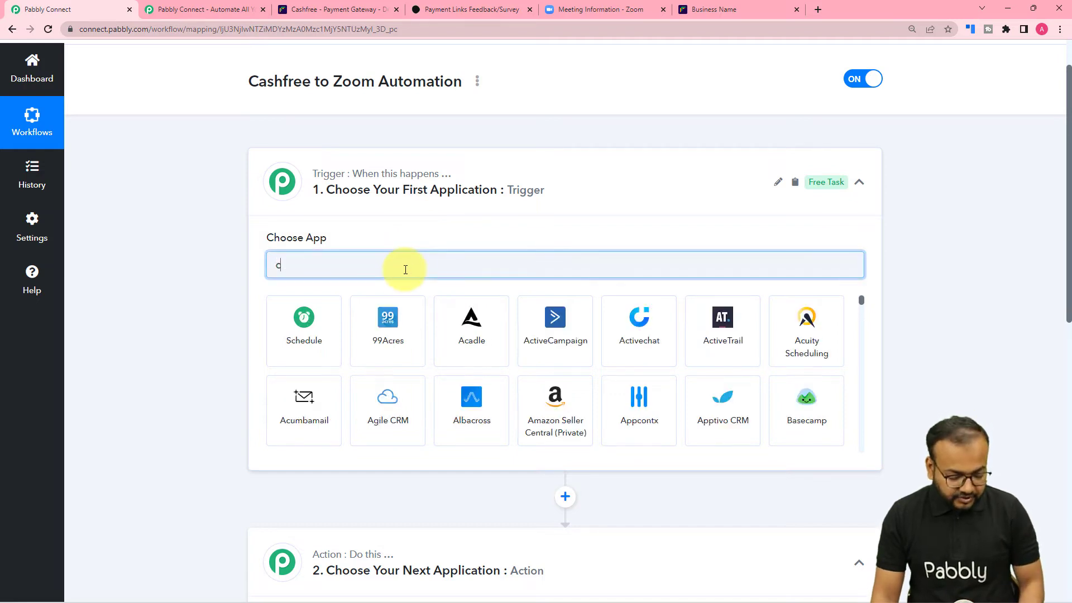
pyautogui.write('ashf')
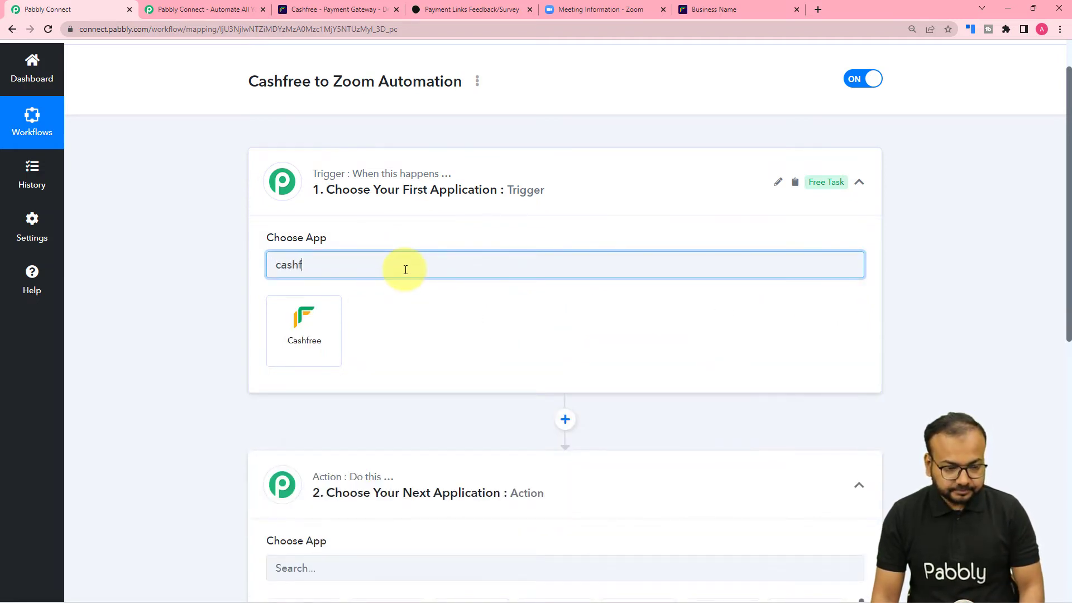
pyautogui.click(315, 350)
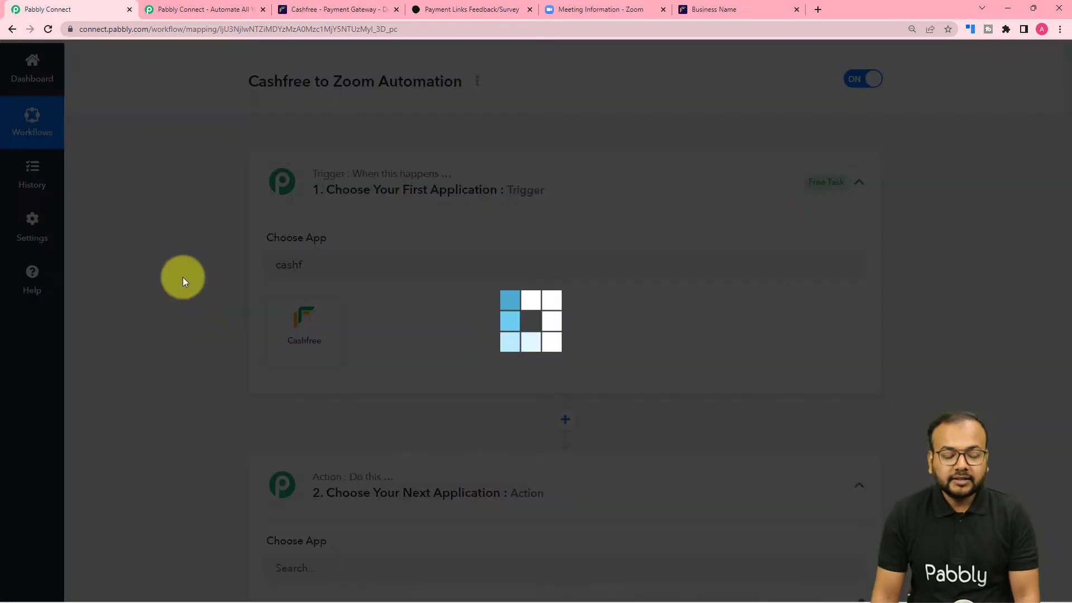
pyautogui.scroll(-2, 202, 225)
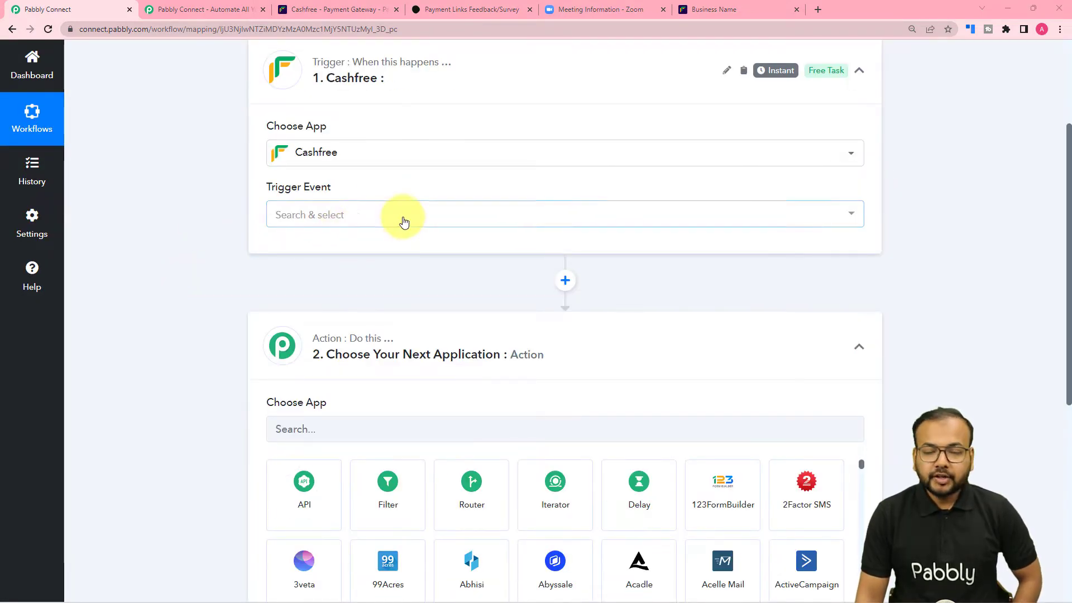
pyautogui.click(388, 220)
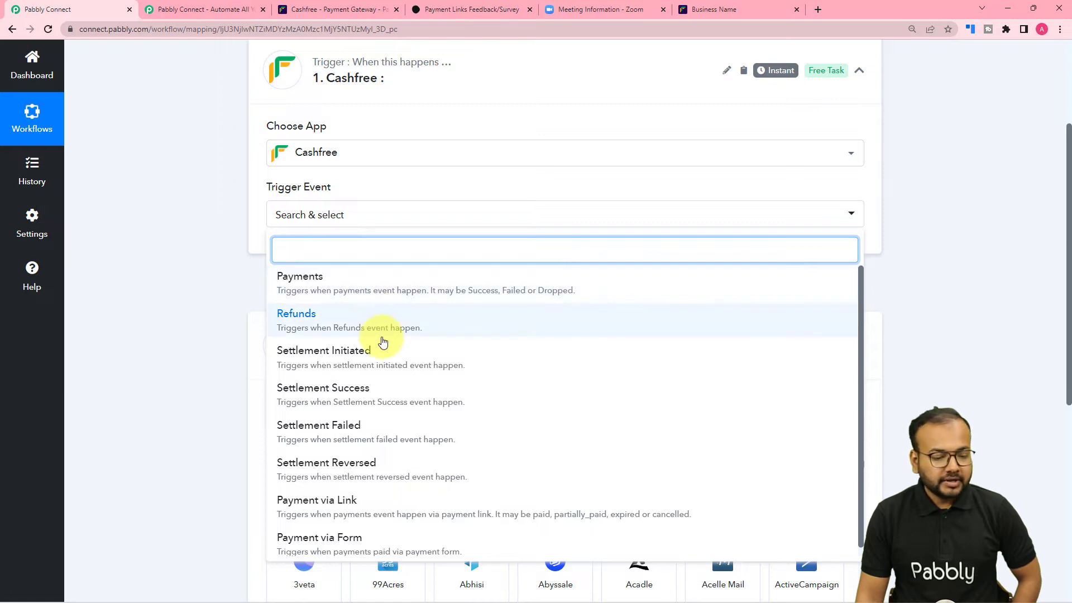
pyautogui.scroll(-1, 379, 342)
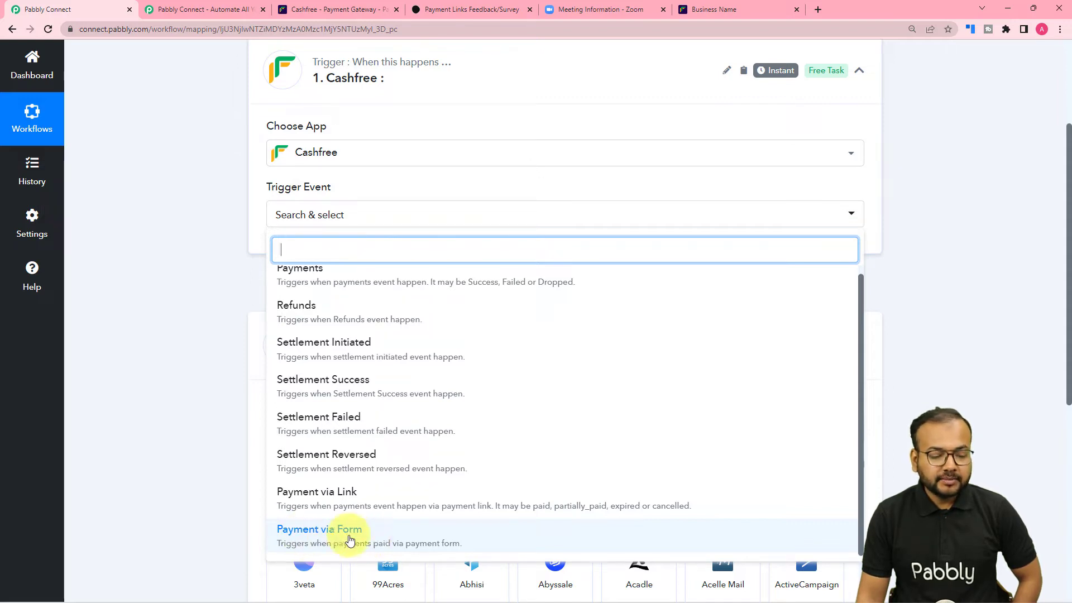
pyautogui.click(305, 535)
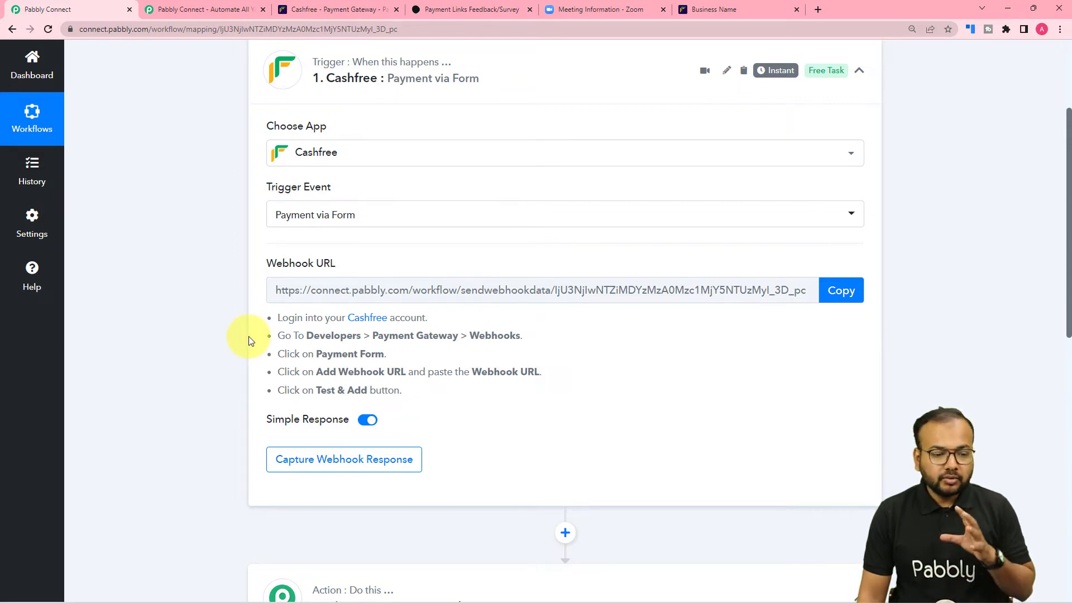
# Step: Switch to Cashfree and start a new Payment Form webhook in the Payment Gateway developer settings
pyautogui.click(330, 12)
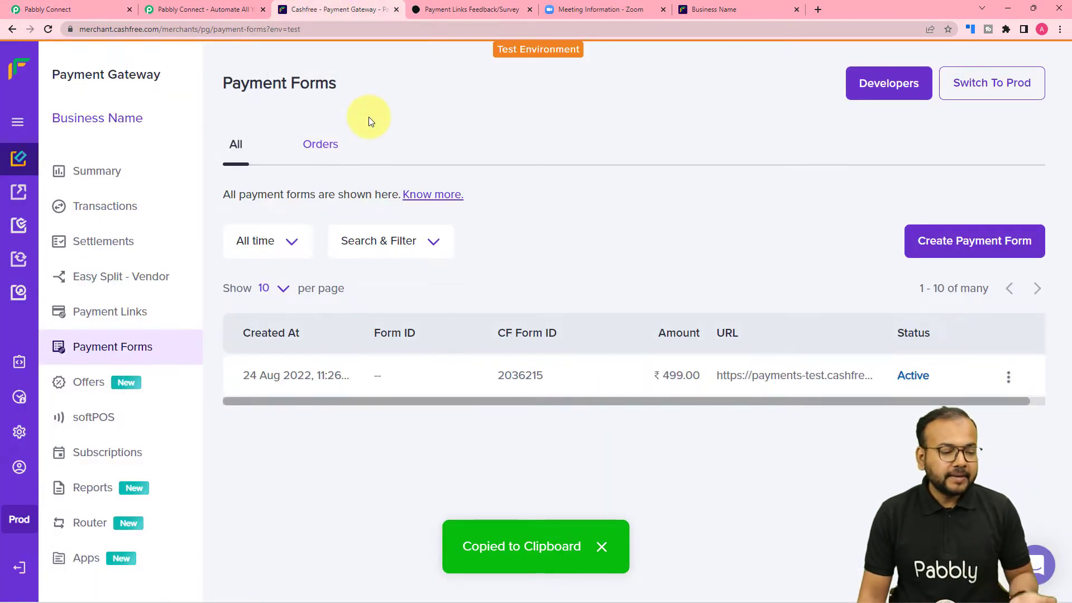
pyautogui.click(894, 85)
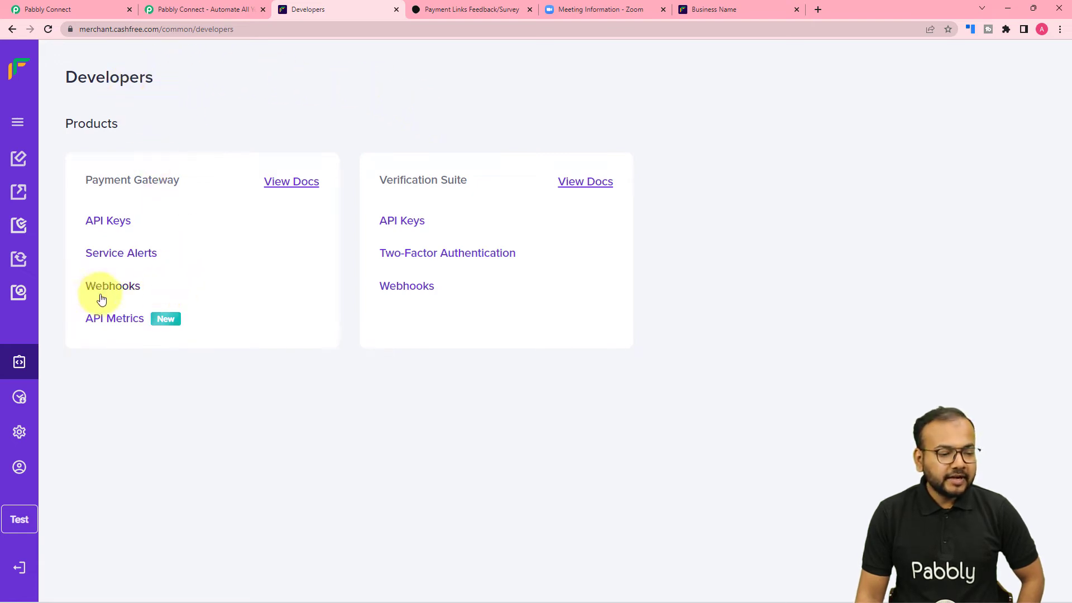
pyautogui.click(114, 287)
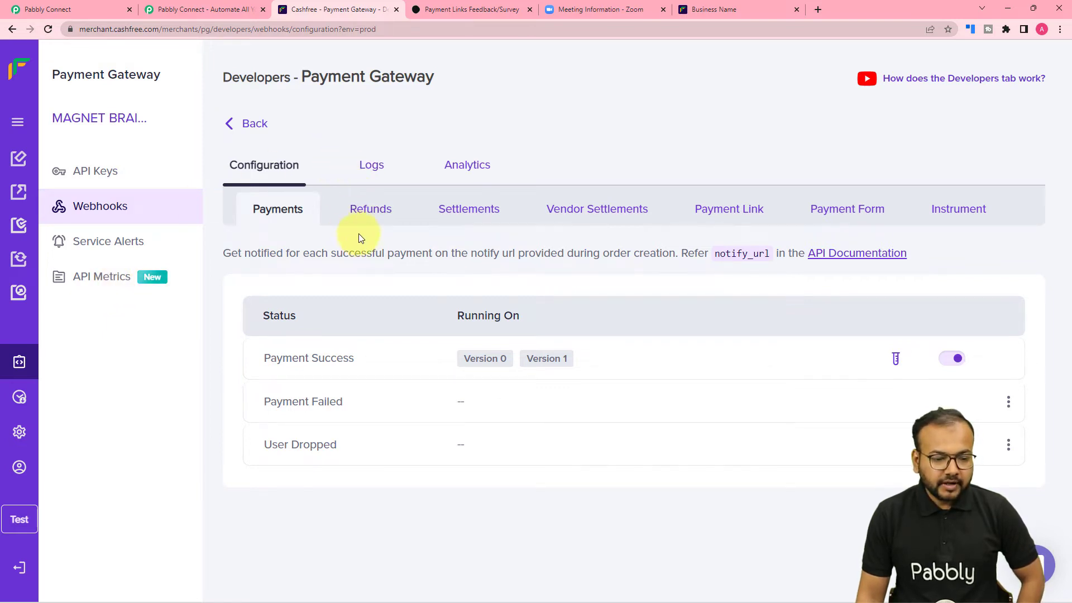
pyautogui.click(846, 218)
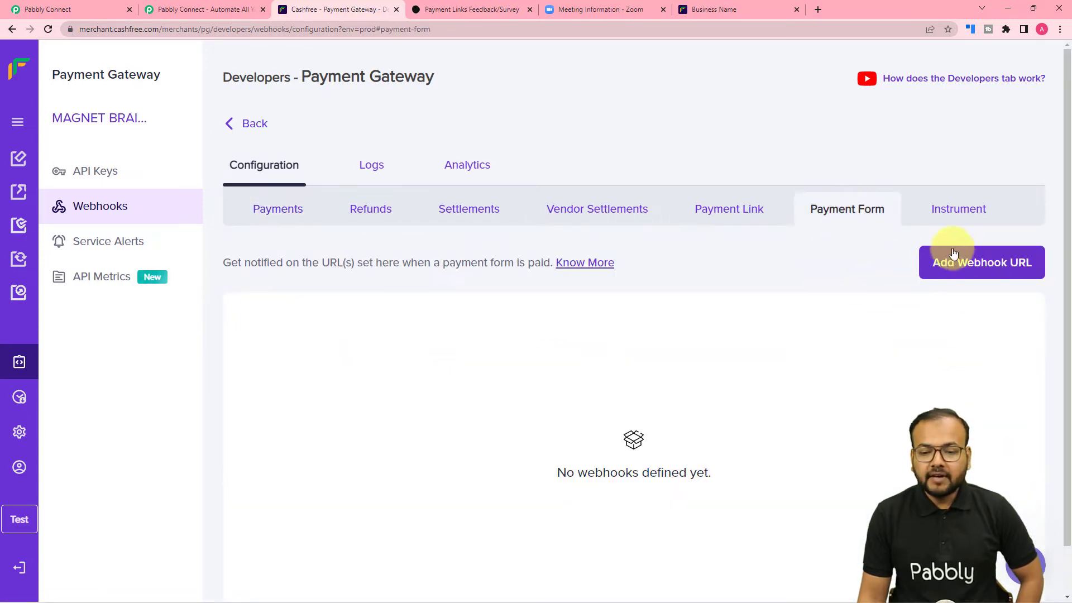
pyautogui.click(974, 268)
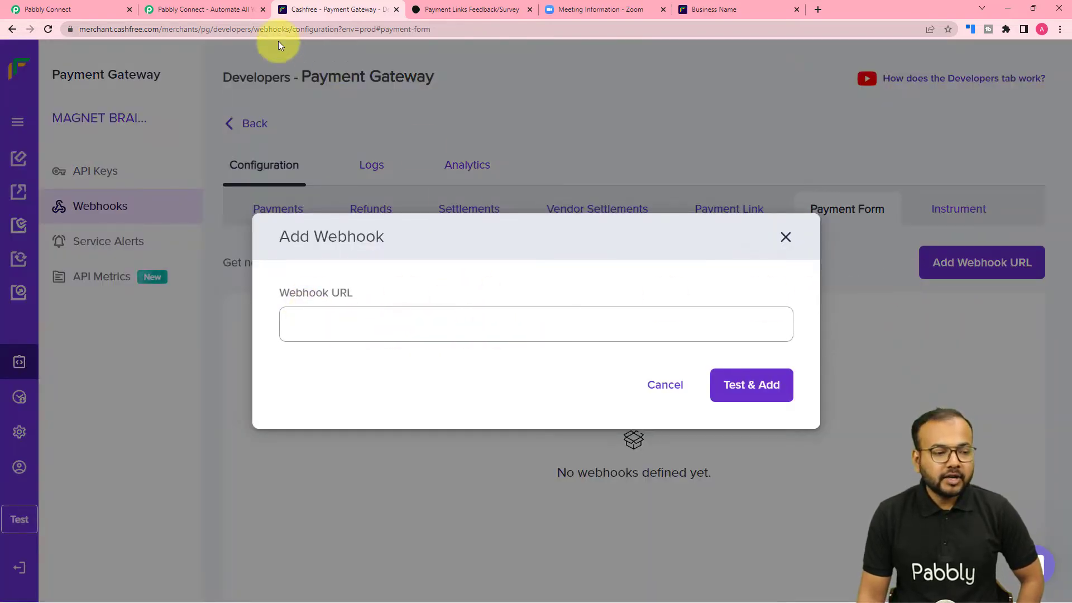
# Step: Copy the Pabbly Connect webhook URL into Cashfree's new webhook in the test environment, then test it and check the response
pyautogui.click(86, 4)
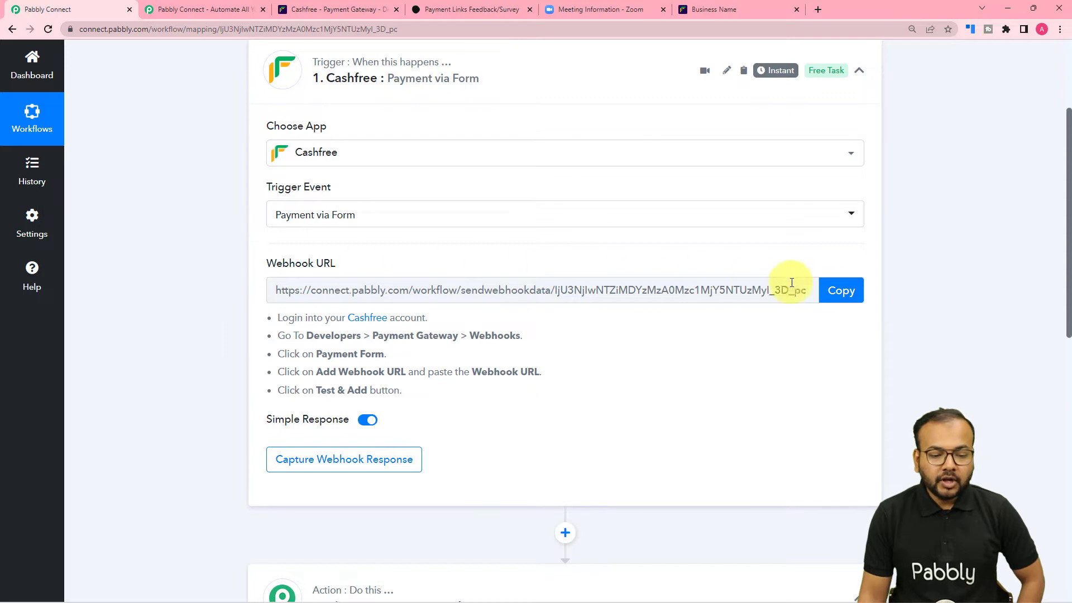
pyautogui.click(841, 290)
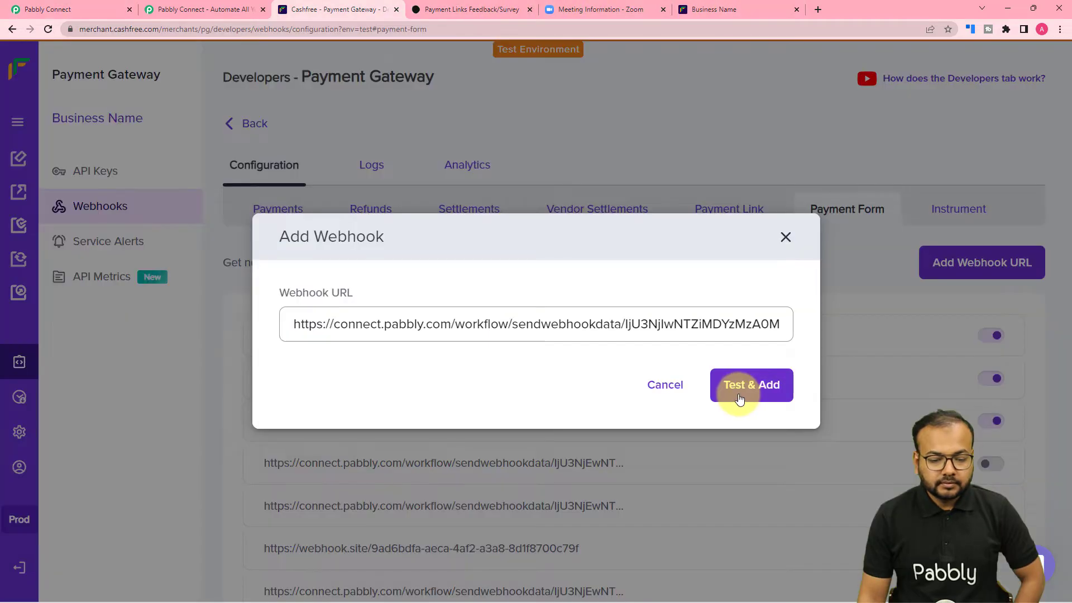
pyautogui.click(741, 396)
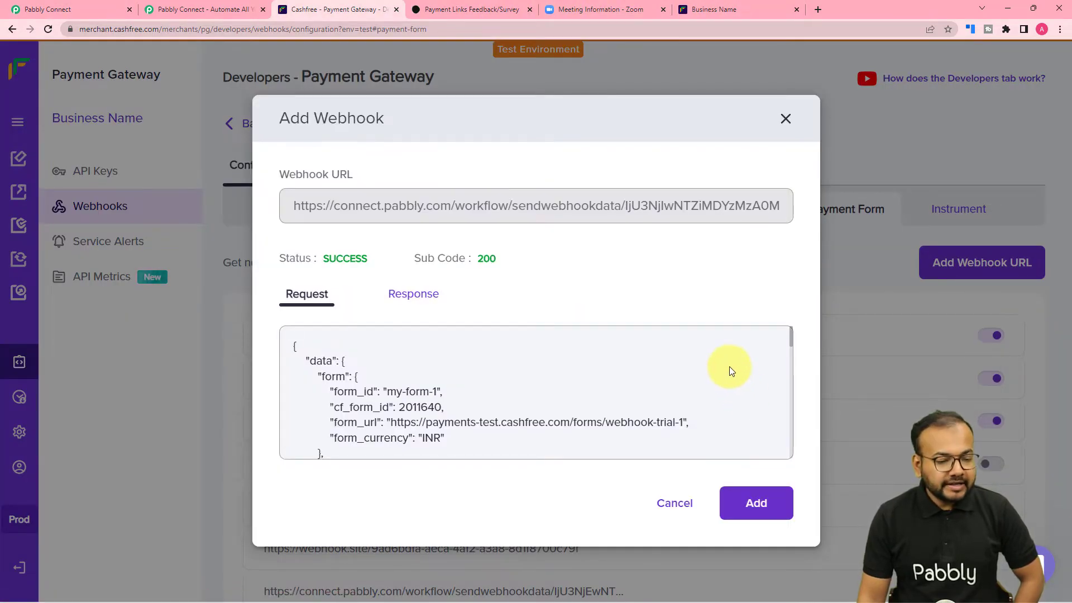
pyautogui.click(409, 294)
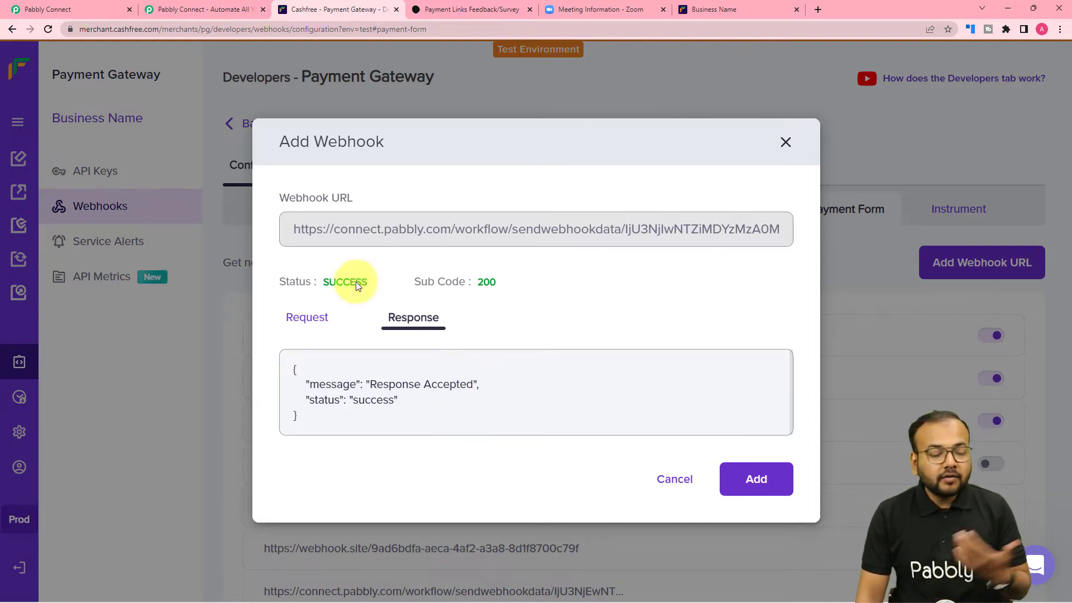
# Step: Return to Pabbly Connect and examine the sample data captured from the Cashfree webhook test
pyautogui.click(50, 8)
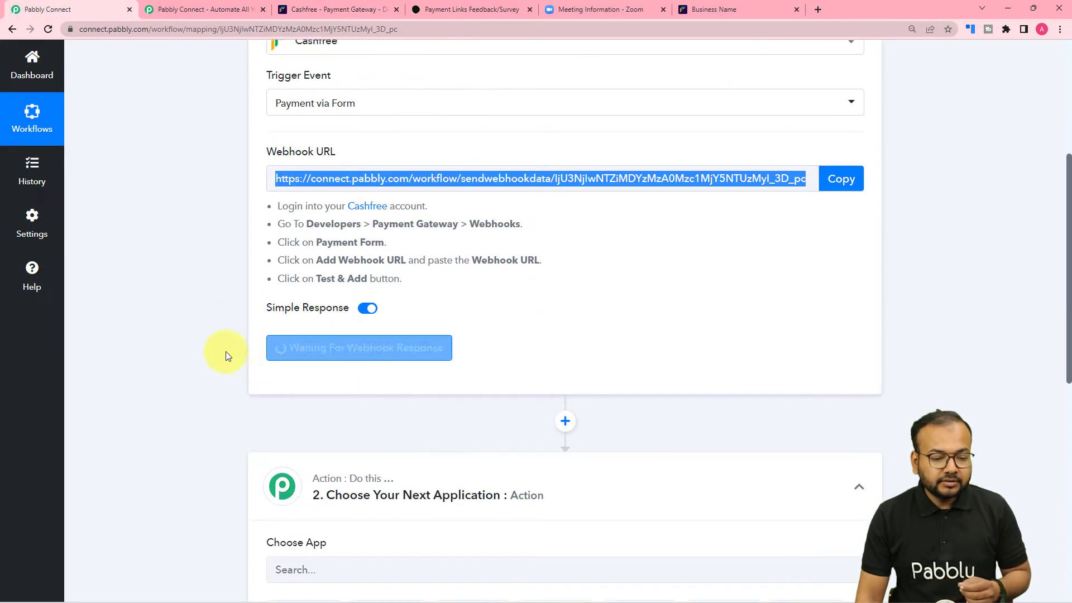
pyautogui.scroll(-1, 158, 225)
pyautogui.scroll(-1, 157, 225)
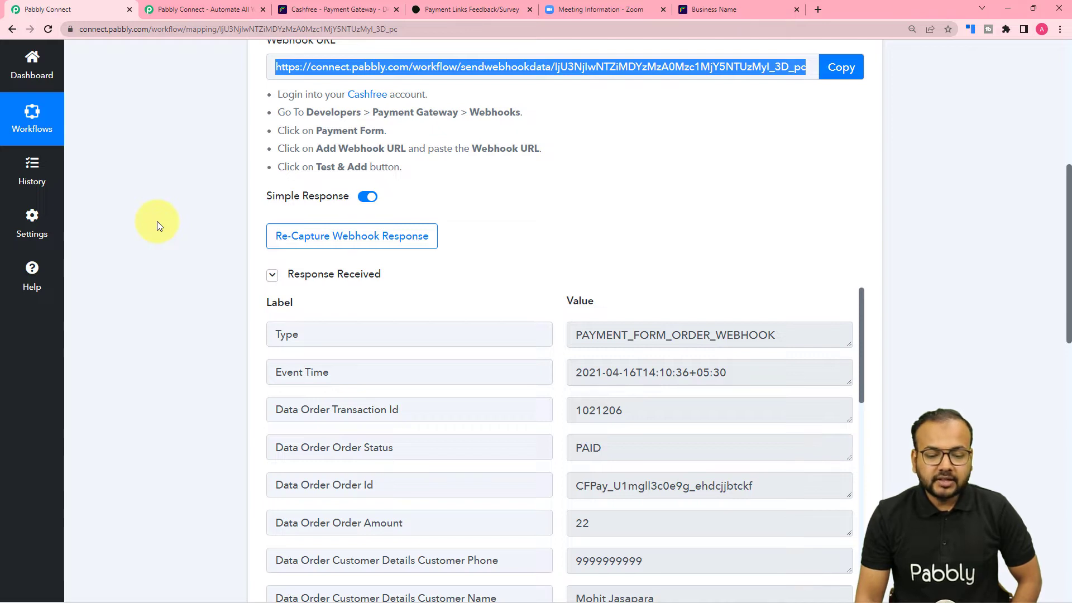
pyautogui.scroll(-1, 156, 221)
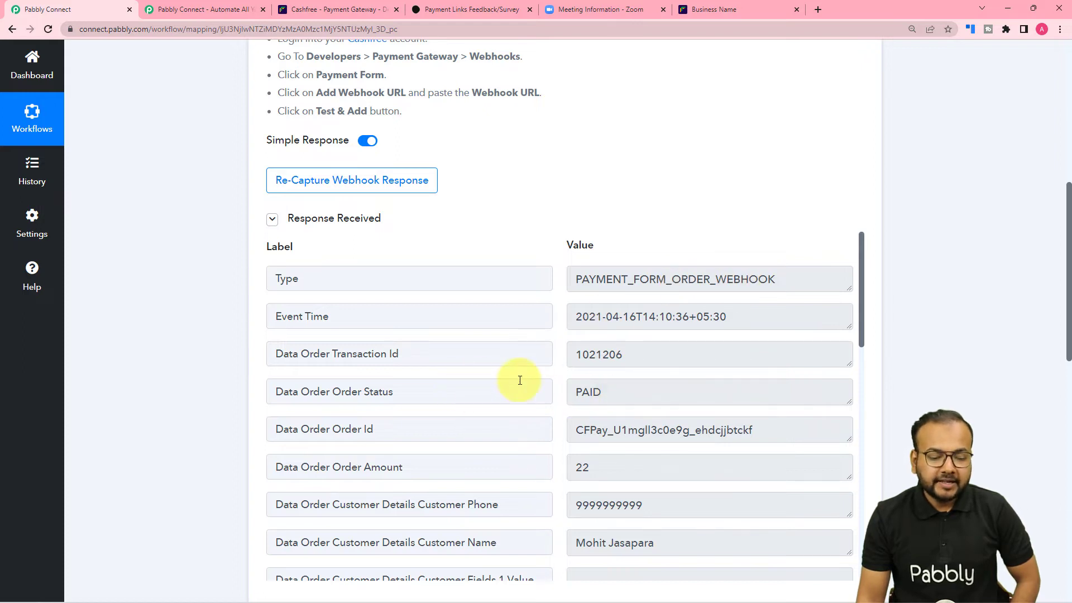
pyautogui.scroll(2, 519, 379)
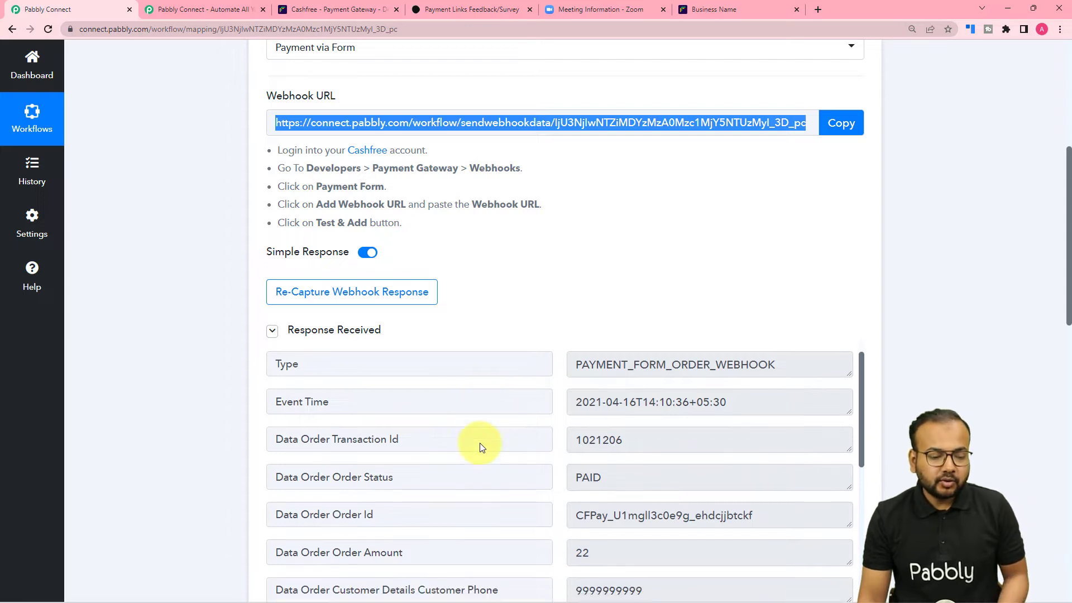
pyautogui.scroll(-2, 480, 443)
pyautogui.scroll(2, 492, 438)
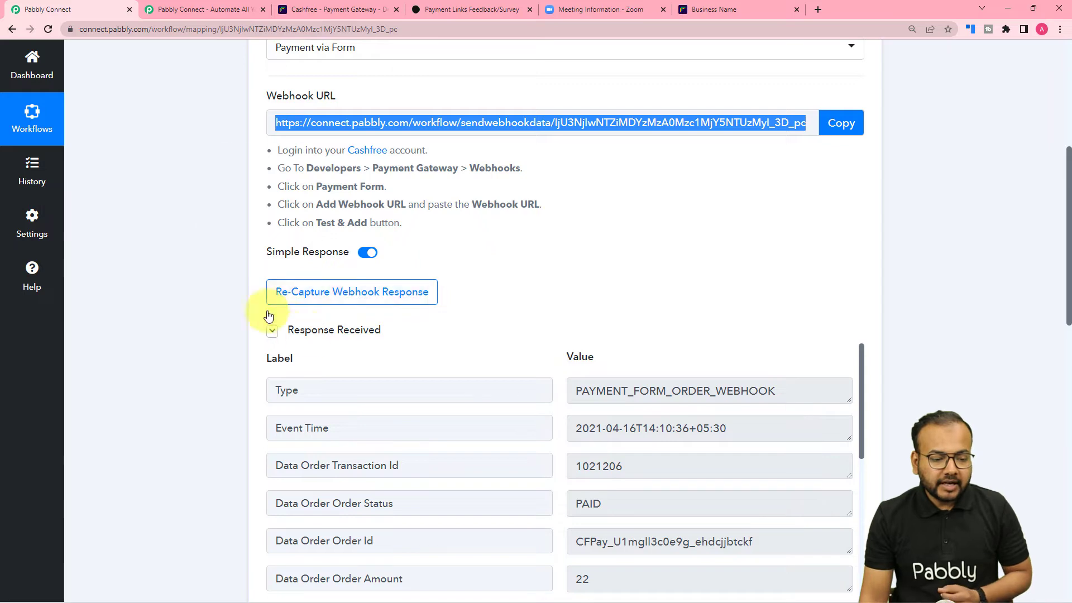
# Step: Start recapturing the Cashfree trigger's webhook response and accept the recapture warning
pyautogui.click(331, 296)
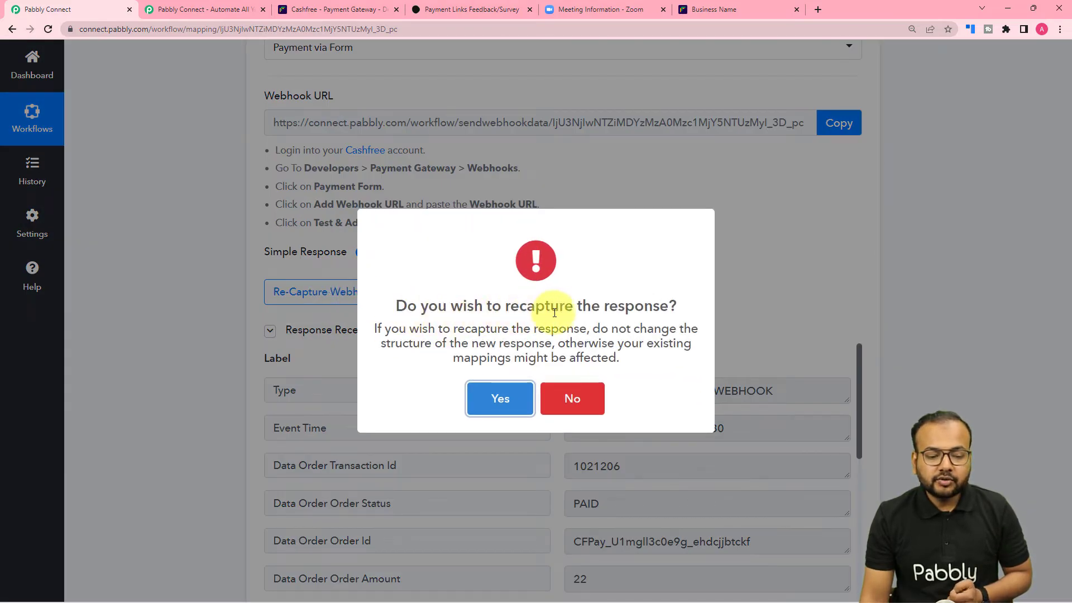
pyautogui.click(501, 397)
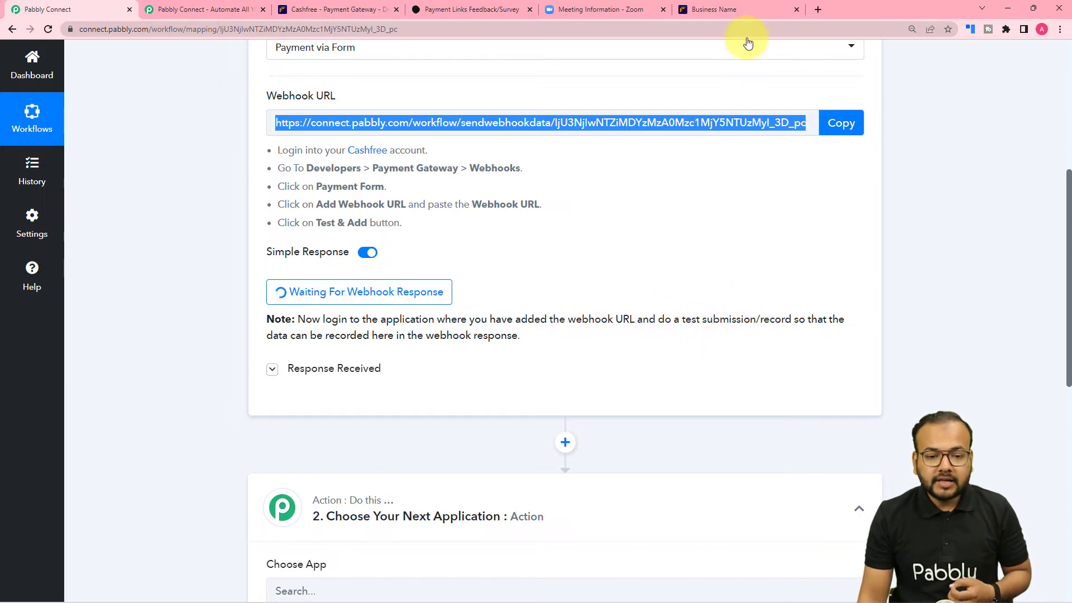
# Step: Open the Cashfree payment form for the ₹499 meeting registration fee, enter the payer's name, email and phone number, and proceed to payment
pyautogui.click(740, 3)
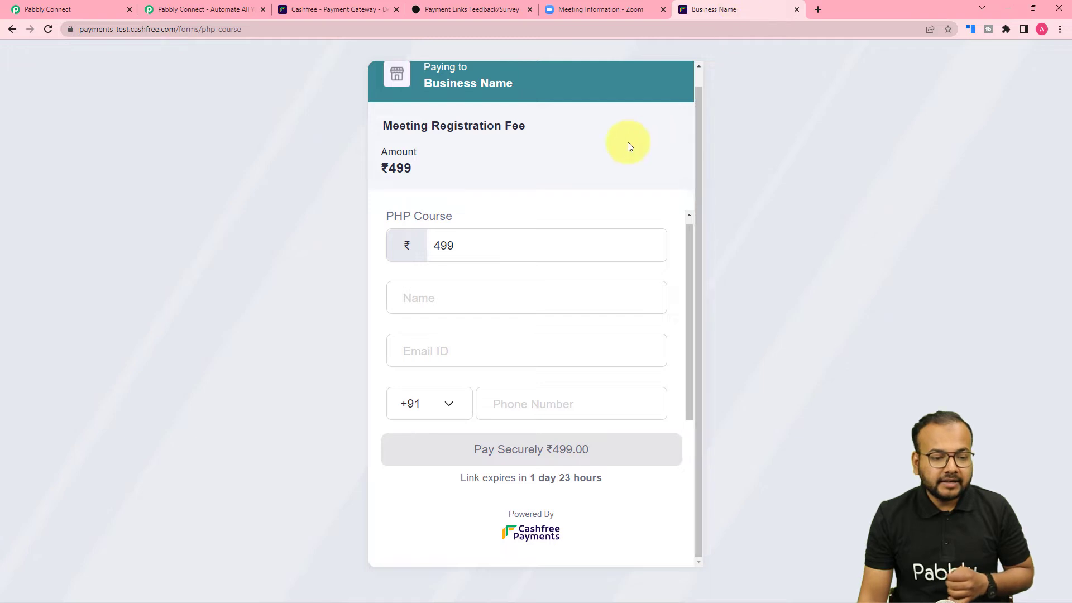
pyautogui.scroll(1, 516, 170)
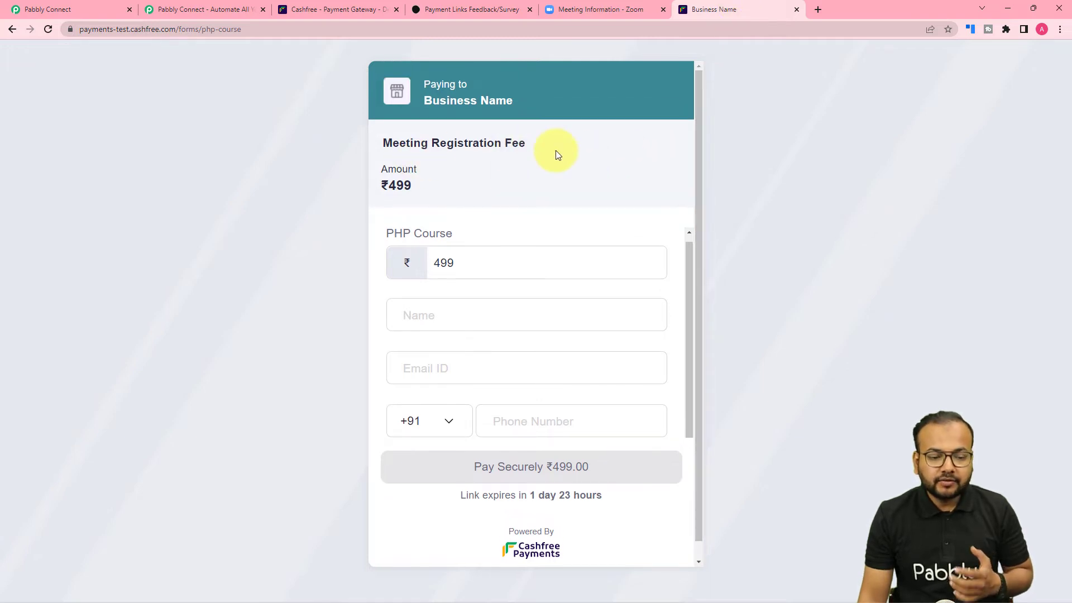
pyautogui.scroll(-1, 506, 270)
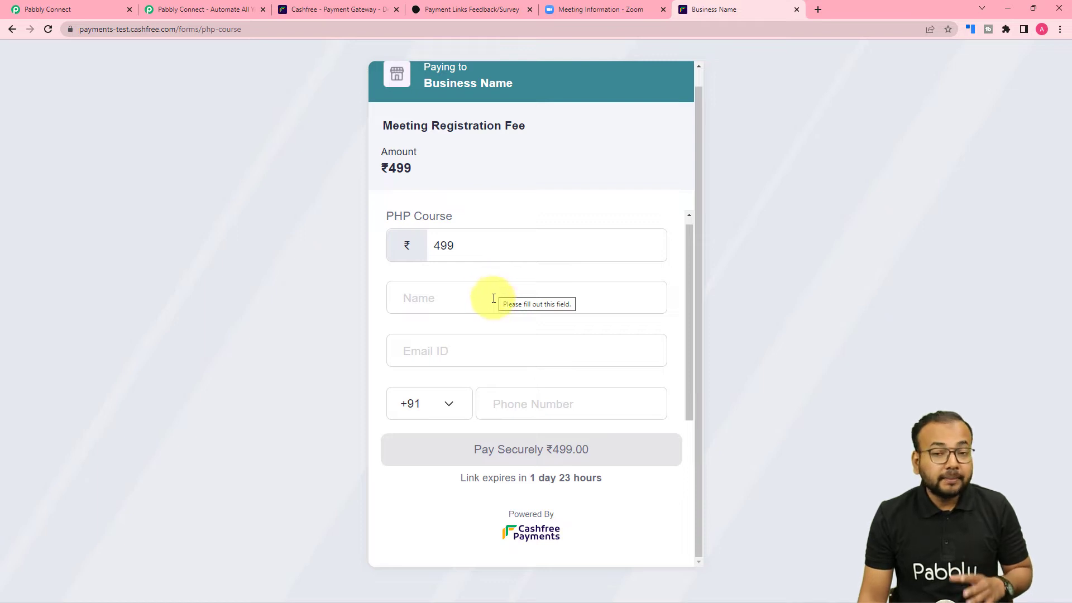
pyautogui.click(496, 299)
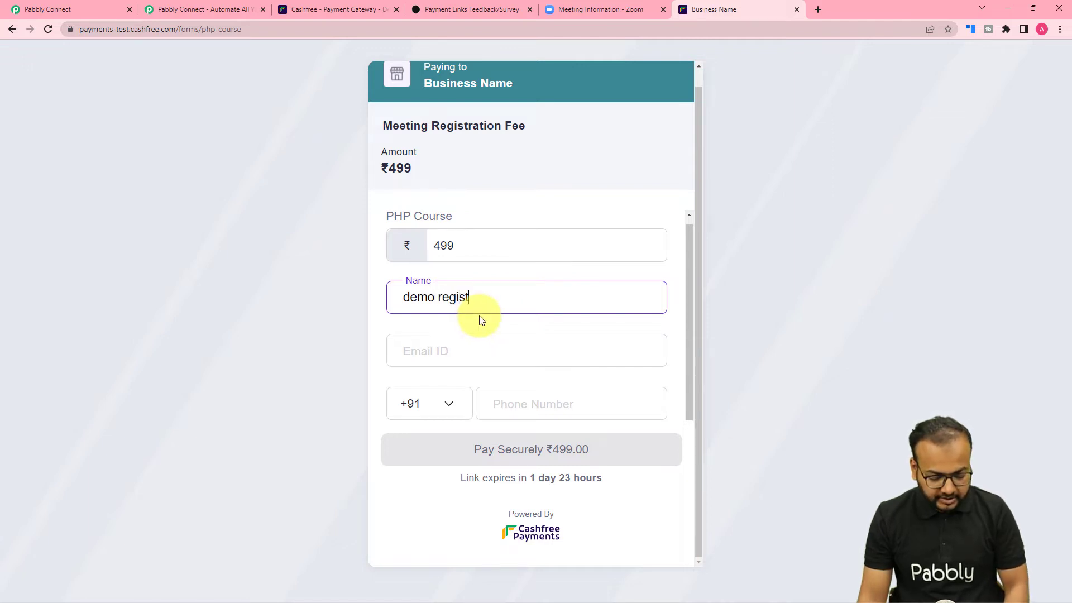
pyautogui.click(474, 346)
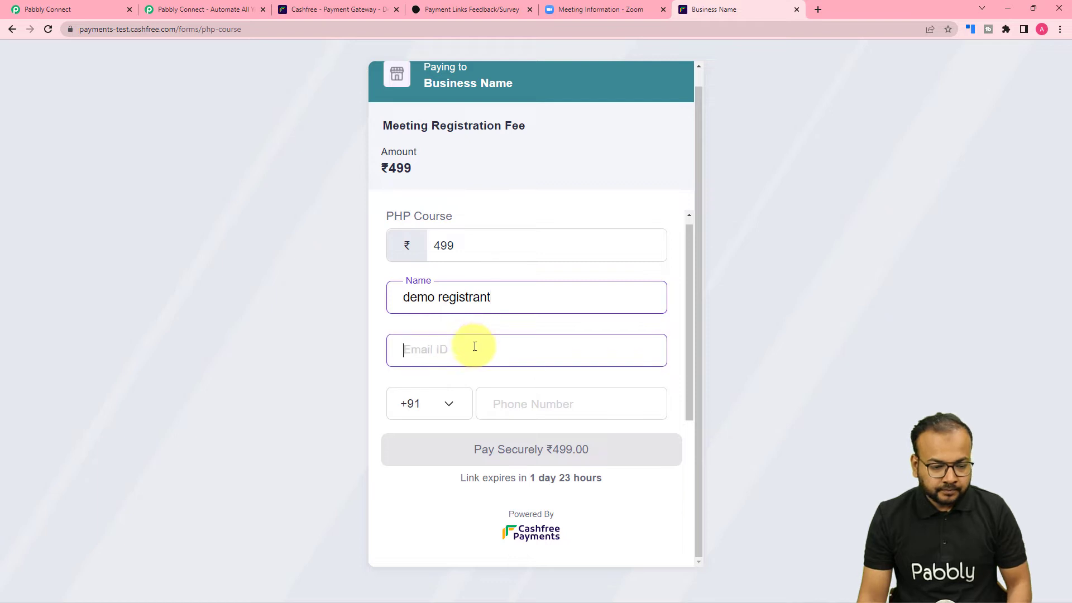
pyautogui.write('d')
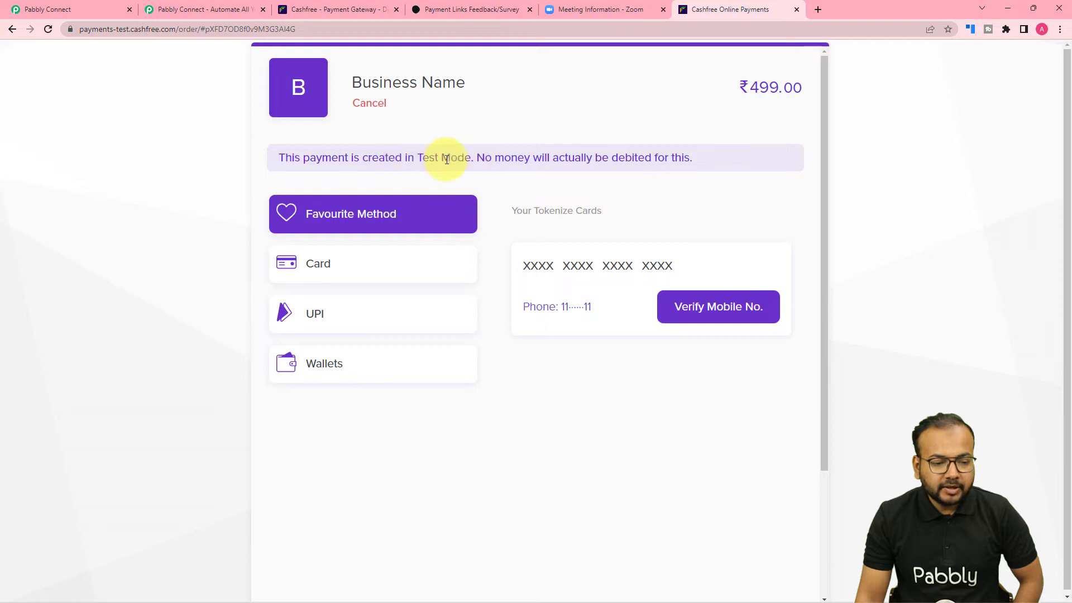
# Step: Choose card as the payment method and try to pay with the test Mastercard's card number and details
pyautogui.click(334, 266)
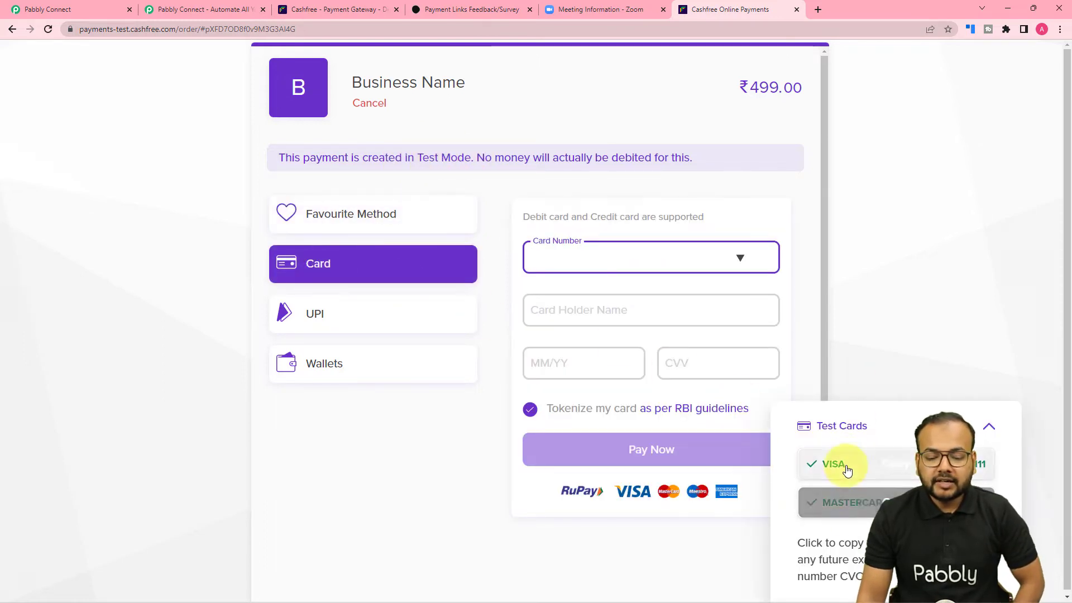
pyautogui.click(843, 499)
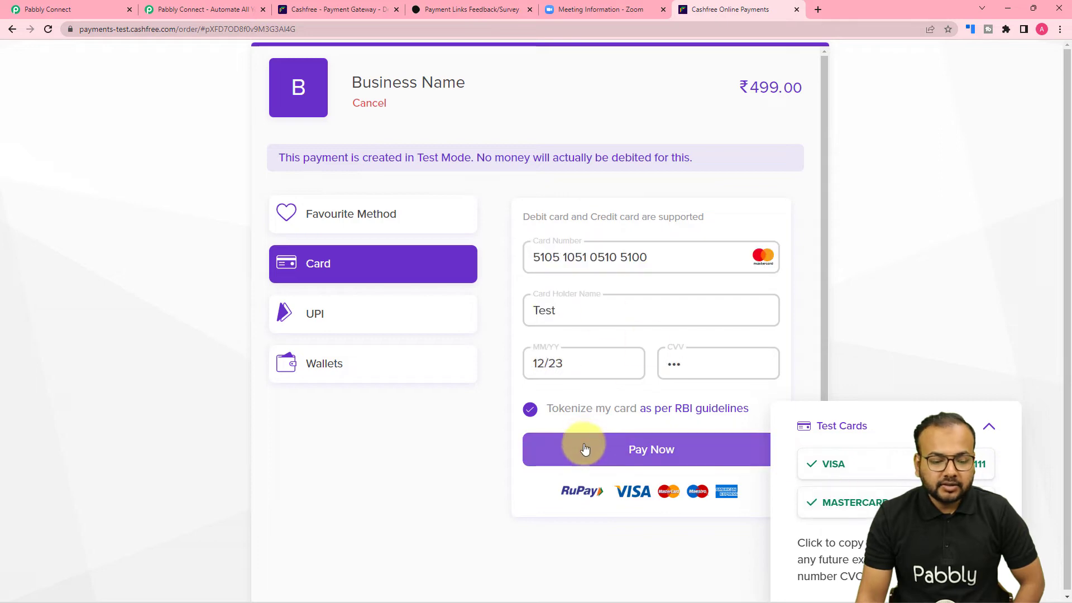
pyautogui.click(585, 449)
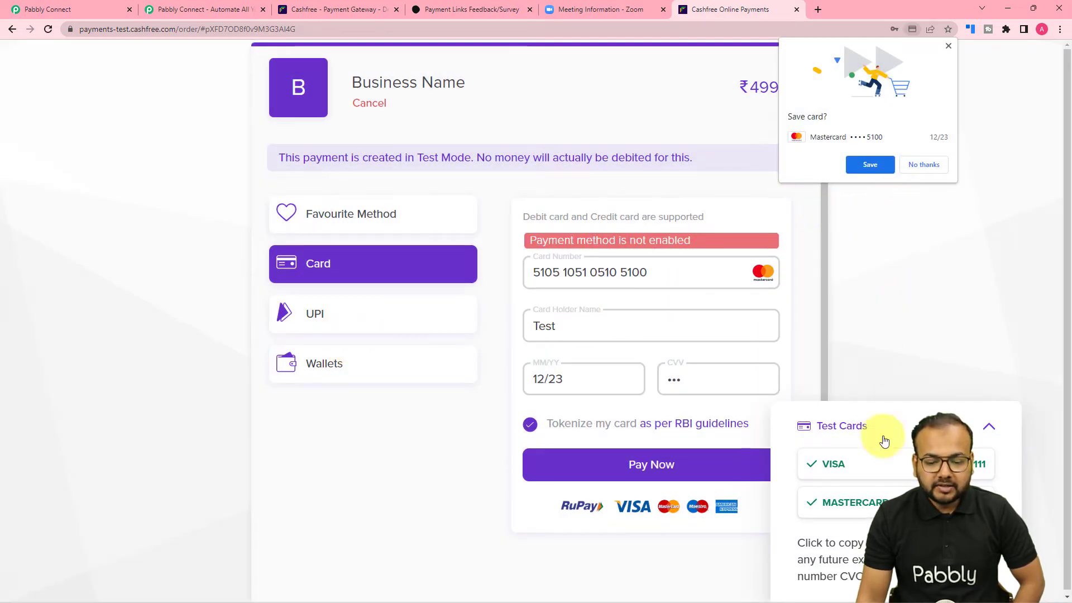
# Step: Pay with the test Visa card number instead, and decline saving the card in the browser
pyautogui.click(871, 464)
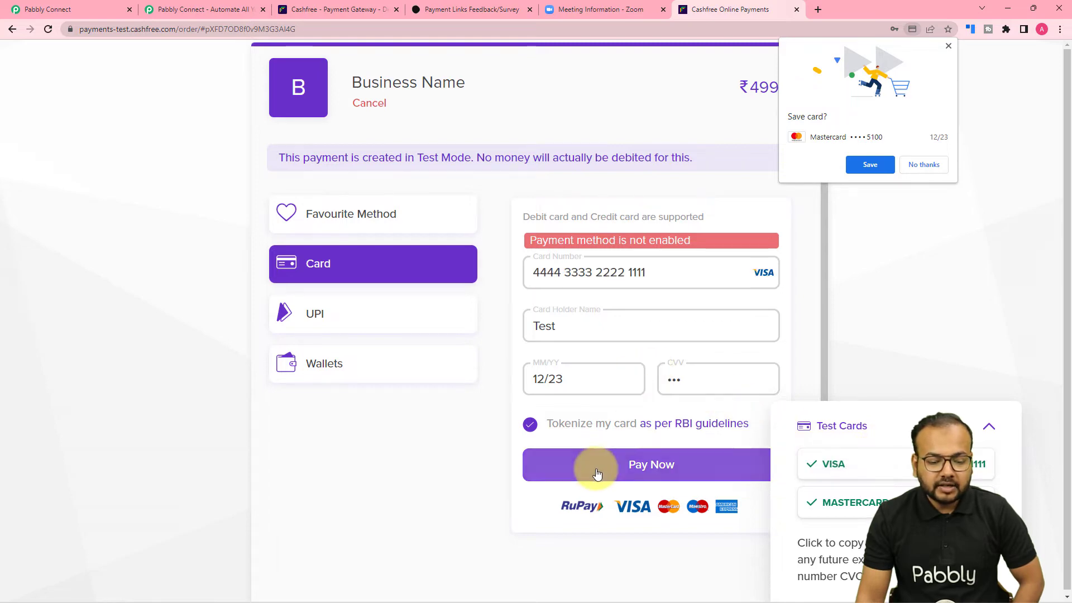
pyautogui.click(587, 454)
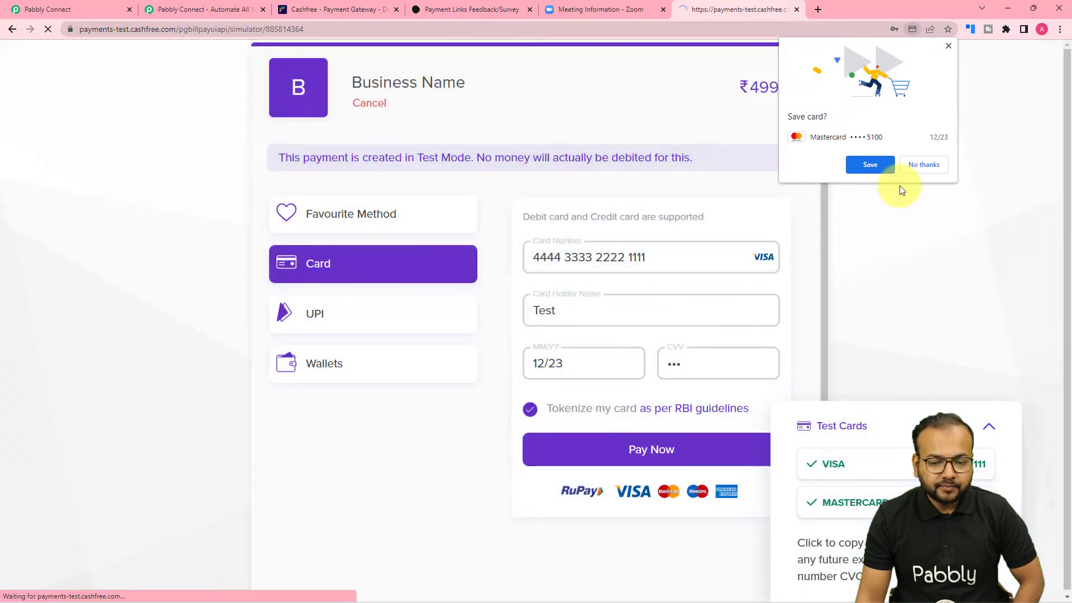
pyautogui.click(920, 164)
# Step: Enter the OTP given in the payment simulator's hint and simulate a successful payment
pyautogui.scroll(-4, 664, 279)
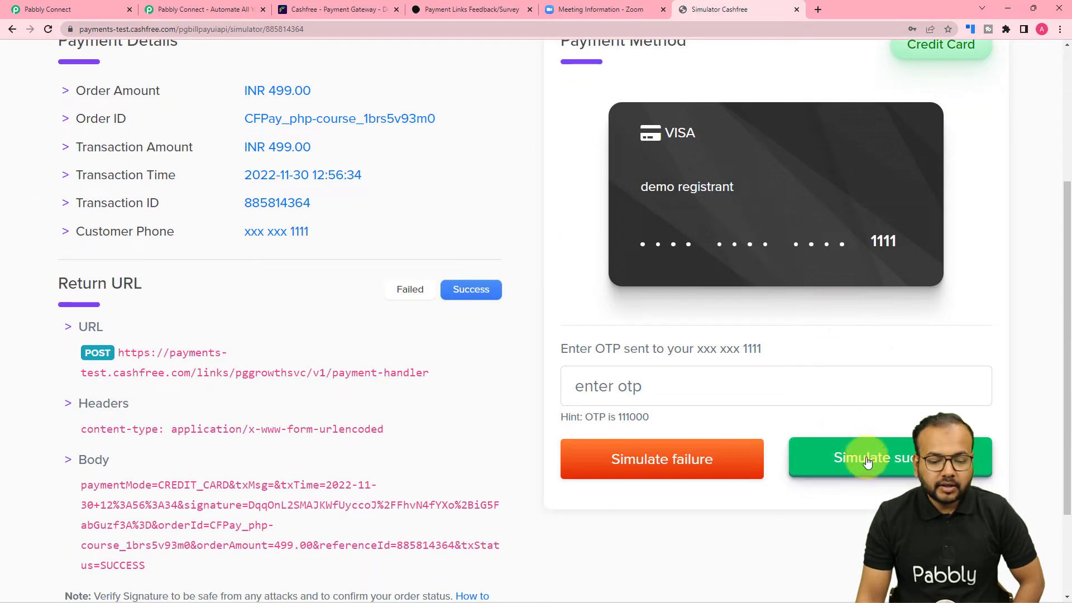
pyautogui.click(736, 393)
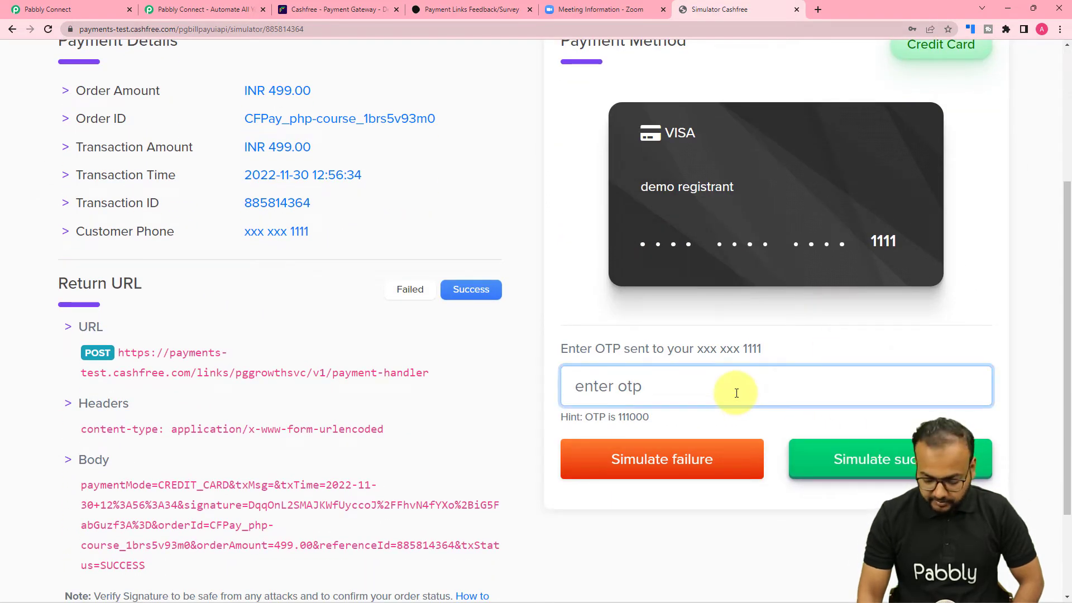
pyautogui.write('1')
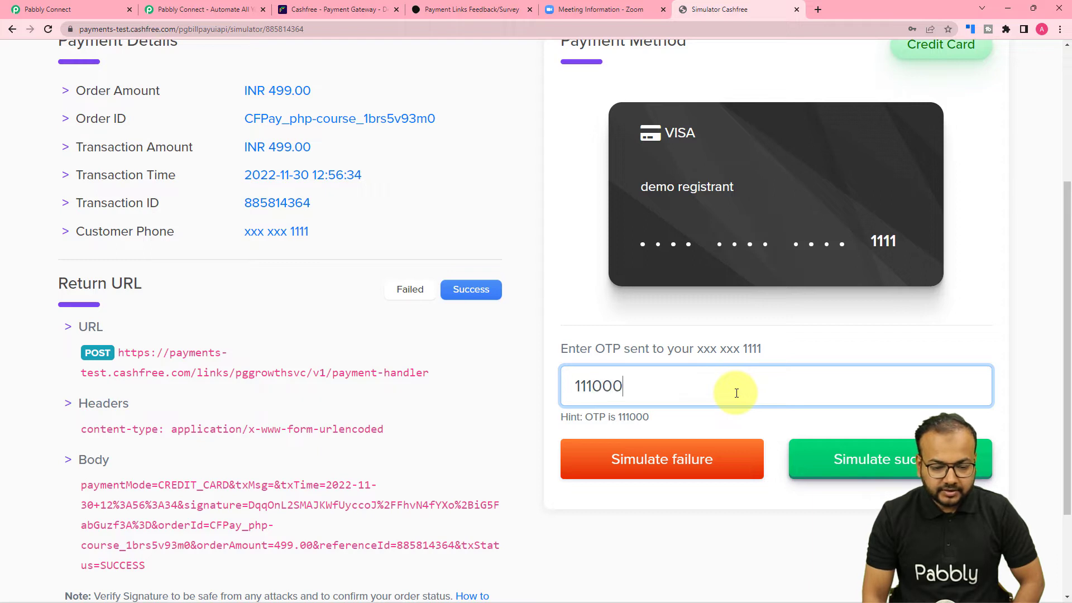
pyautogui.write('11000')
pyautogui.click(840, 461)
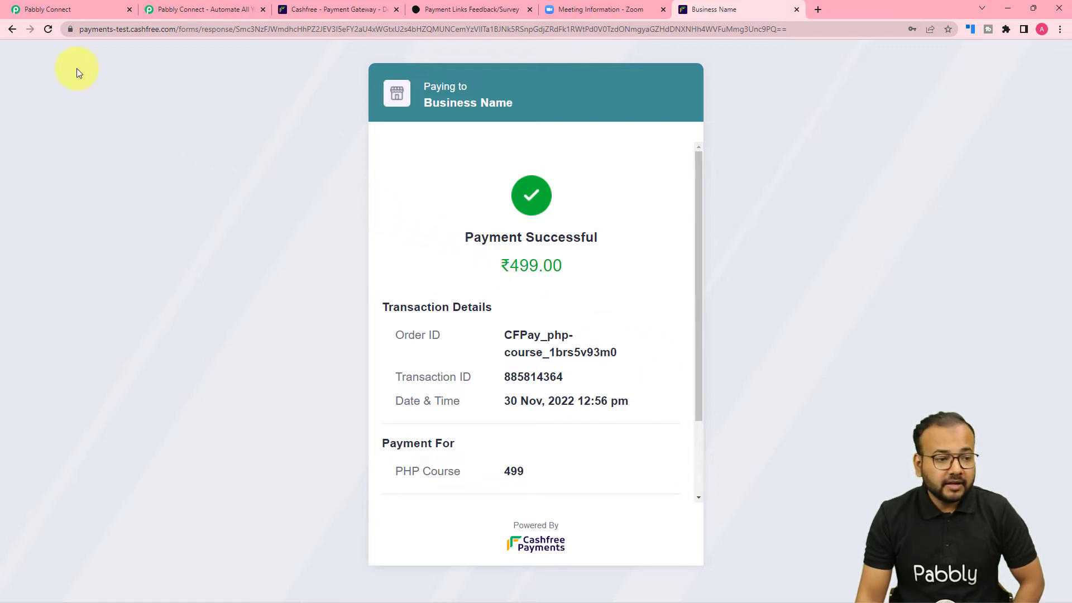
# Step: Return to Pabbly Connect and examine the payment and customer details in the recaptured Cashfree webhook response
pyautogui.click(91, 3)
pyautogui.scroll(-4, 139, 196)
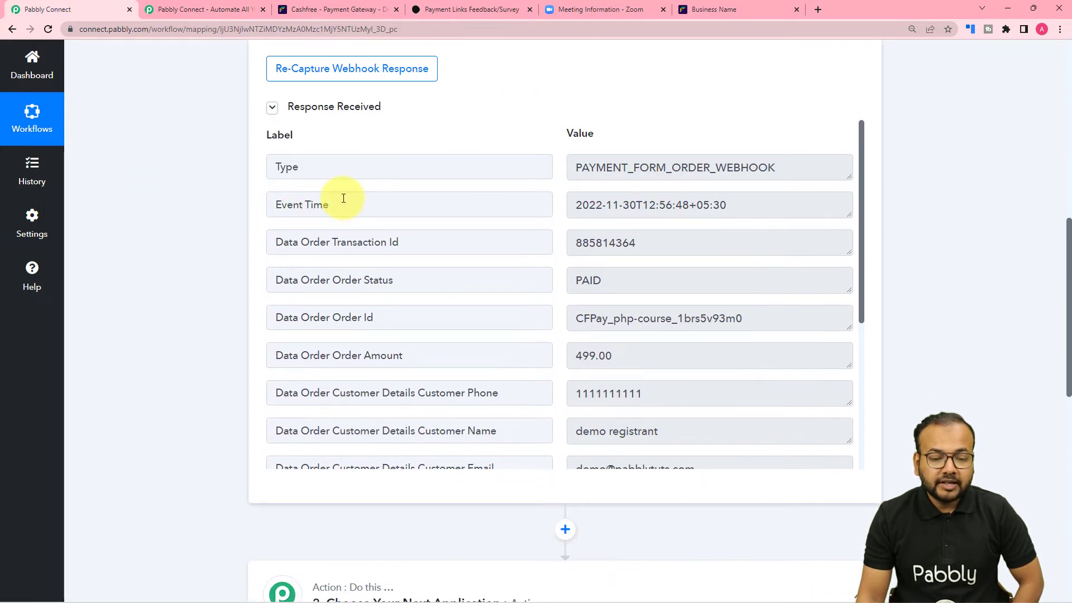
pyautogui.scroll(-2, 344, 198)
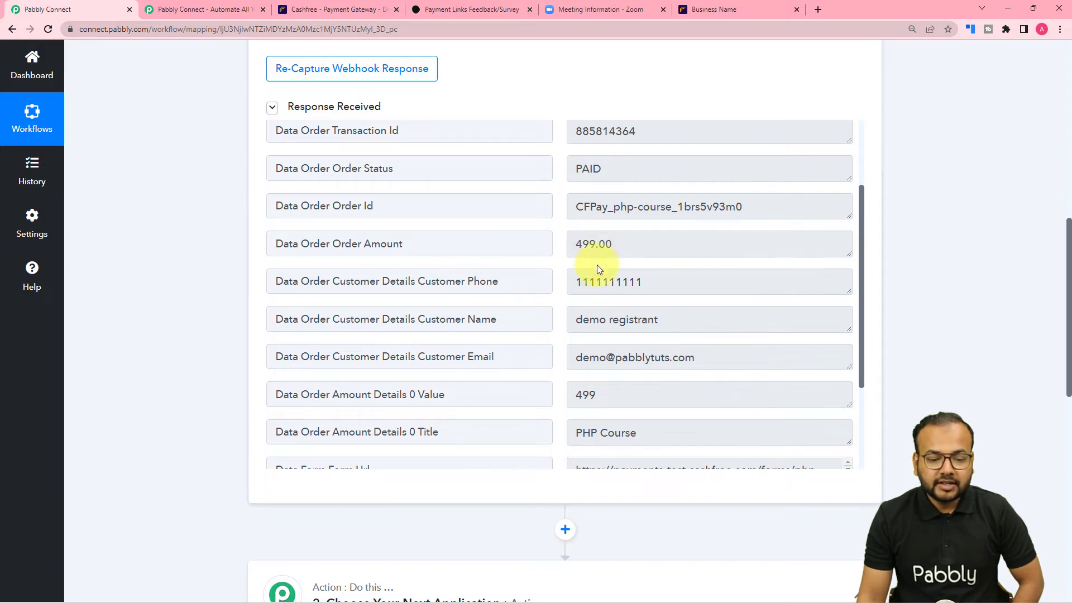
pyautogui.scroll(-1, 575, 265)
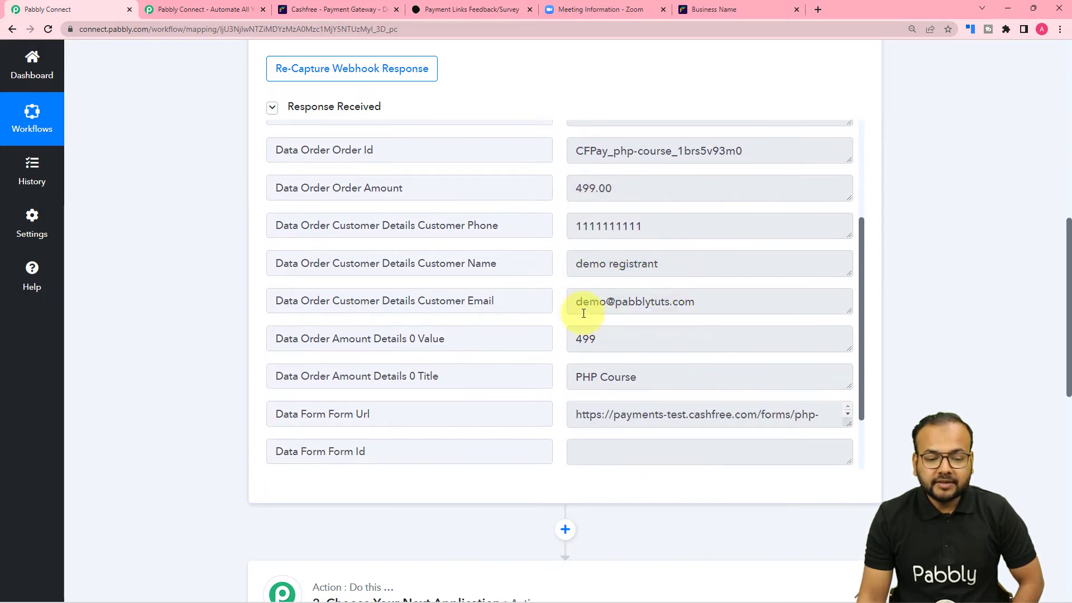
pyautogui.scroll(-3, 615, 322)
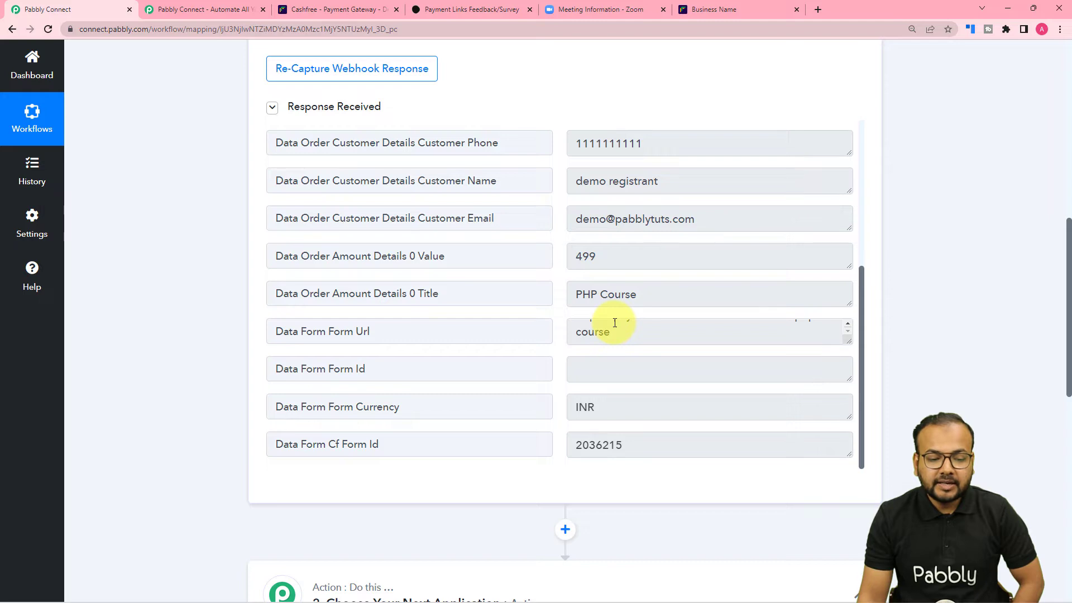
pyautogui.scroll(1, 615, 323)
pyautogui.scroll(4, 595, 248)
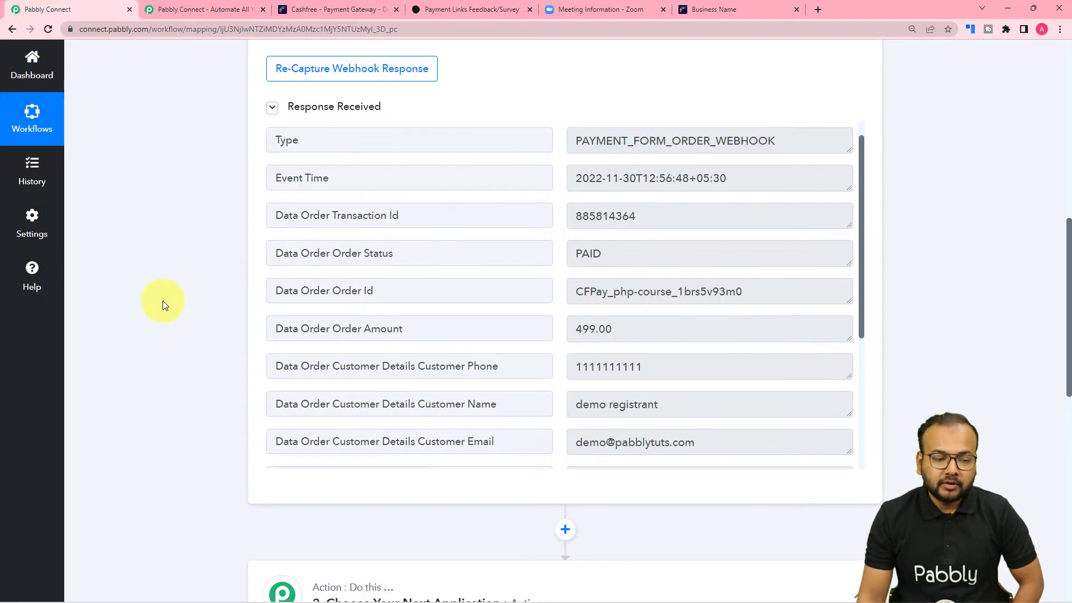
# Step: Search for Zoom in the workflow's second step and choose it as the action app
pyautogui.scroll(-5, 162, 300)
pyautogui.scroll(-1, 164, 304)
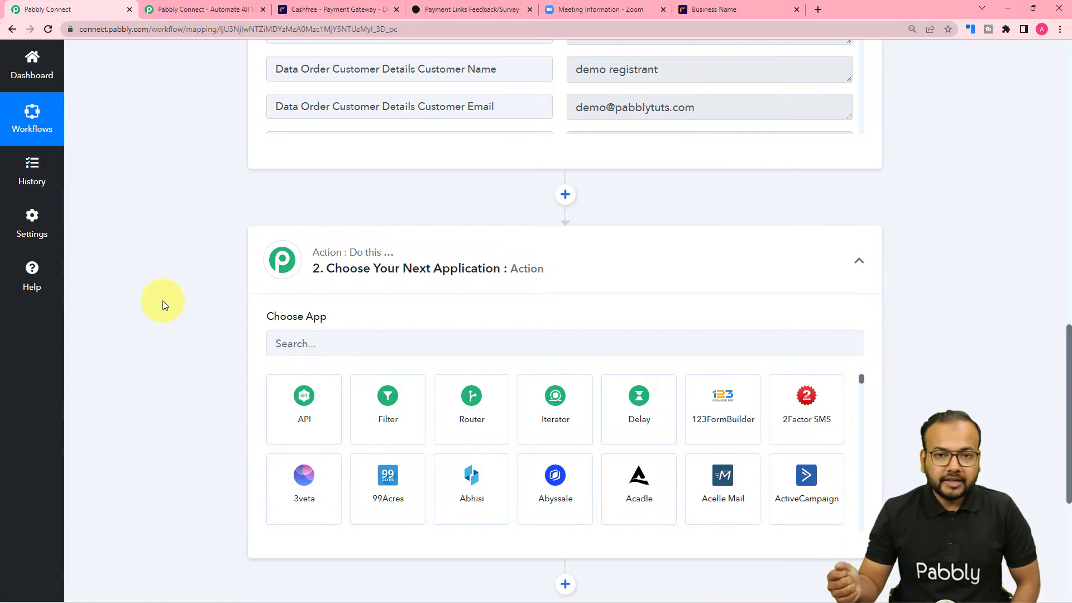
pyautogui.scroll(-3, 163, 300)
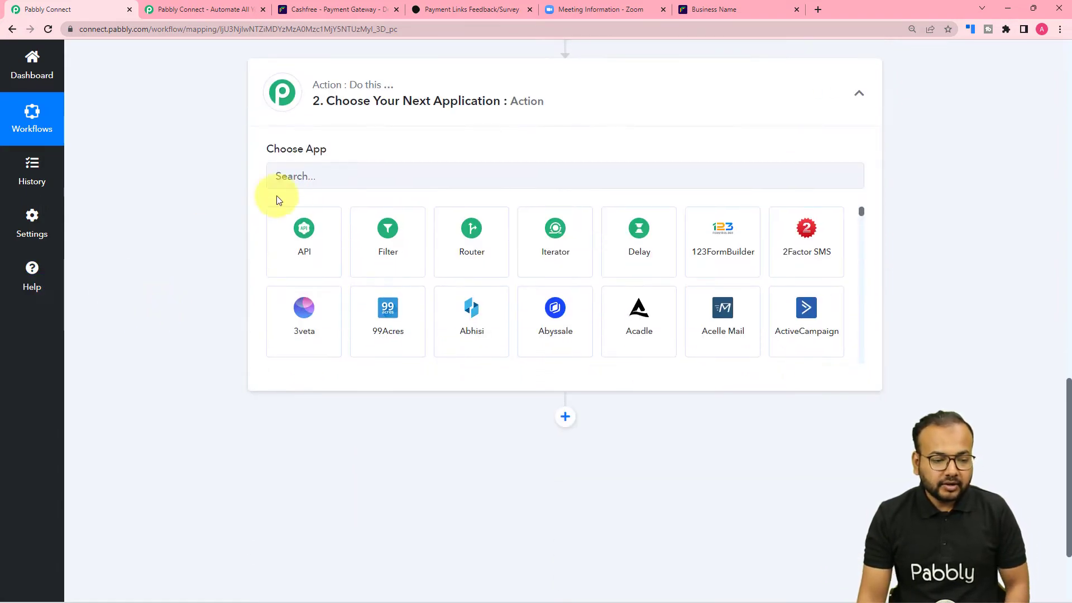
pyautogui.click(319, 176)
pyautogui.write('zoo')
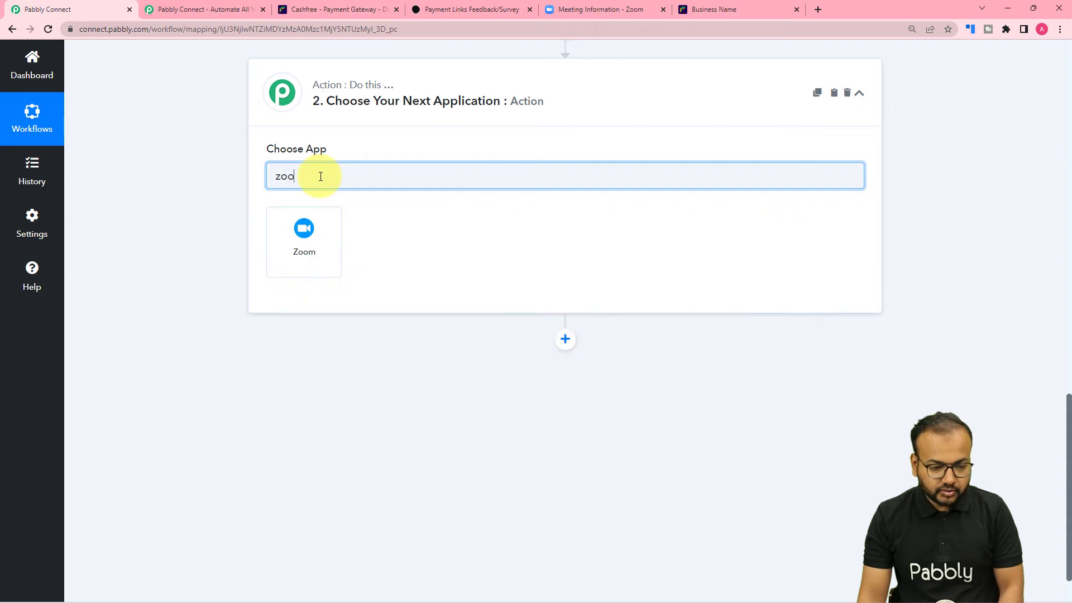
pyautogui.click(304, 240)
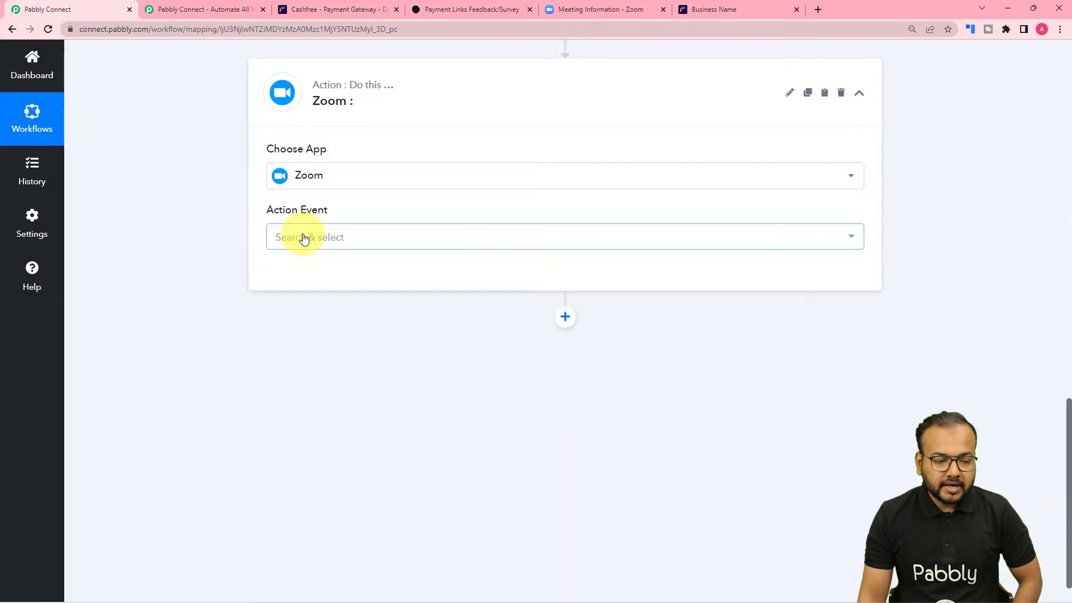
# Step: Set the Zoom action event to Add Meeting Registrant
pyautogui.click(304, 238)
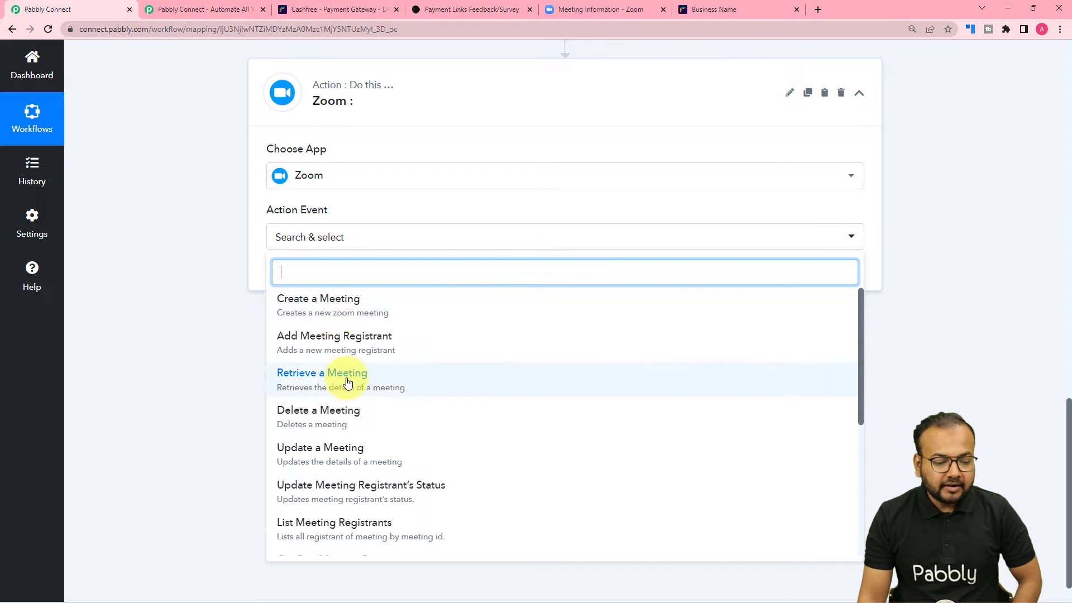
pyautogui.scroll(-5, 347, 382)
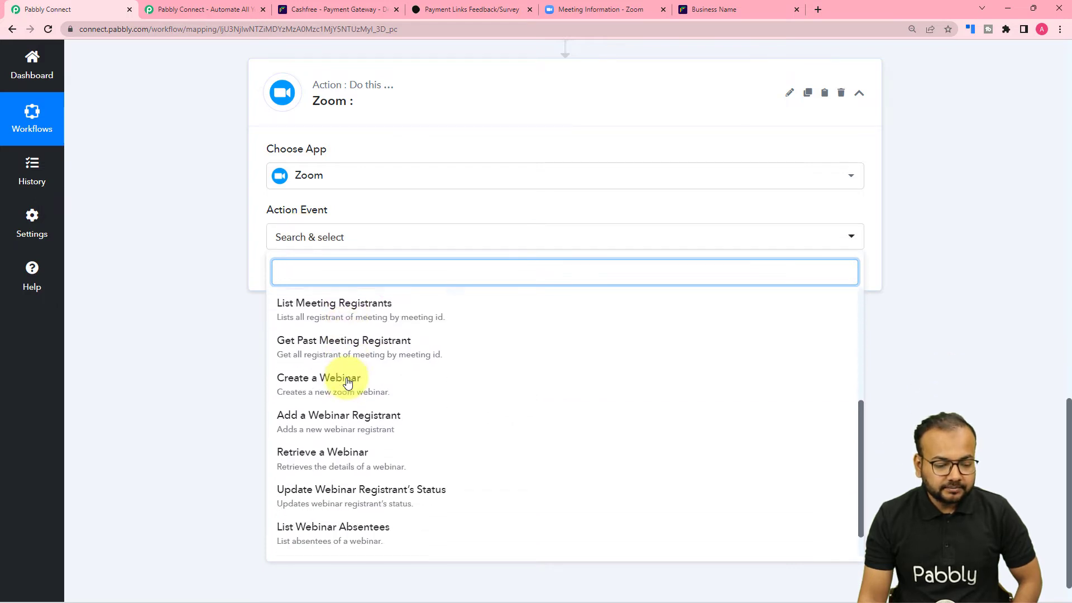
pyautogui.scroll(-2, 347, 382)
pyautogui.scroll(5, 347, 382)
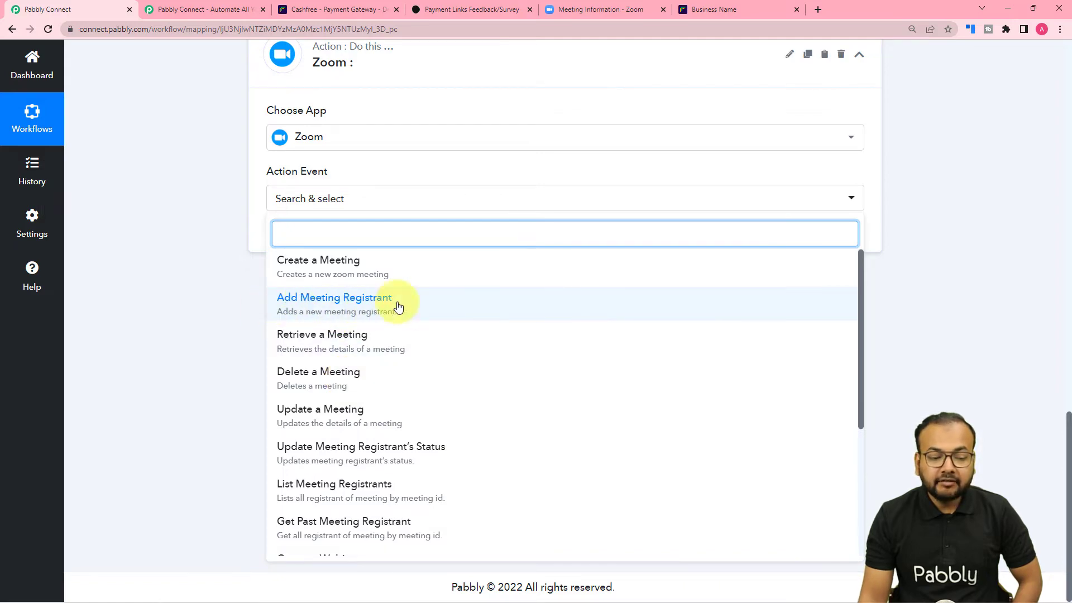
pyautogui.click(310, 301)
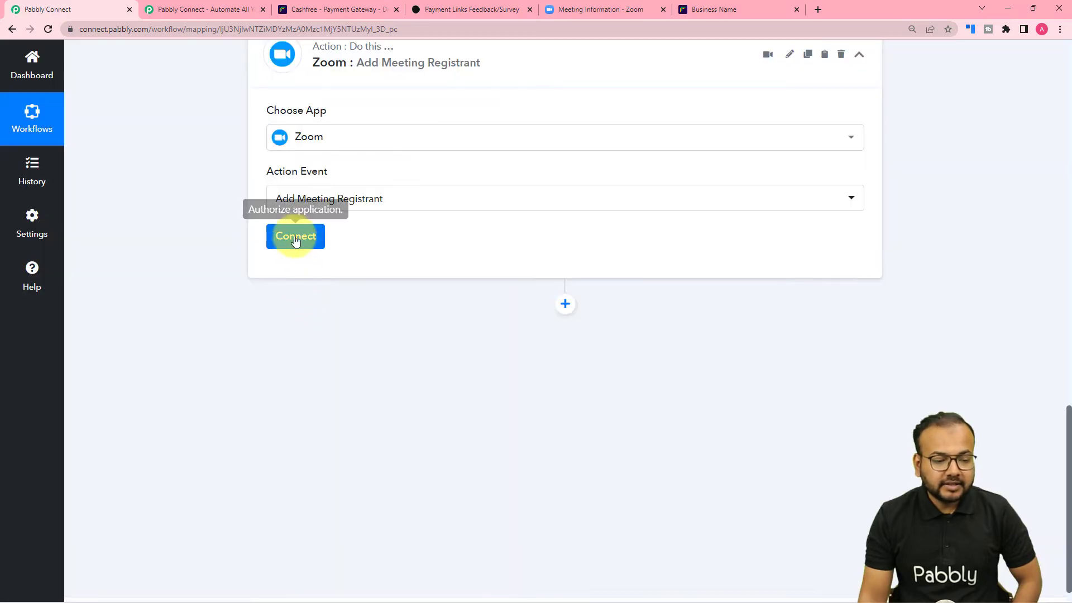
# Step: Connect a Zoom account to the action by adding a new connection
pyautogui.click(294, 239)
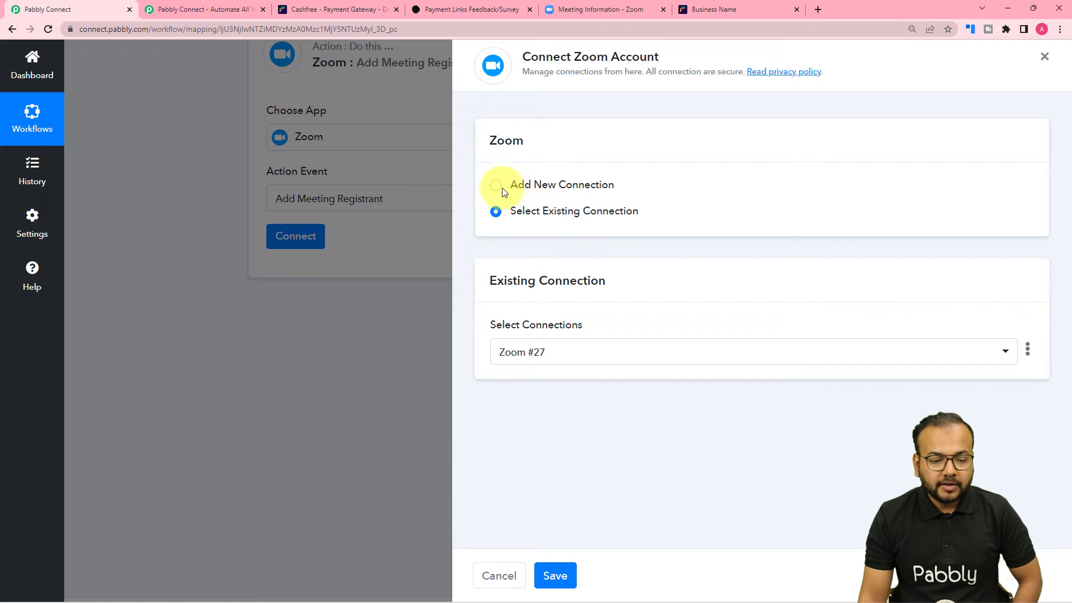
pyautogui.click(497, 187)
pyautogui.click(529, 343)
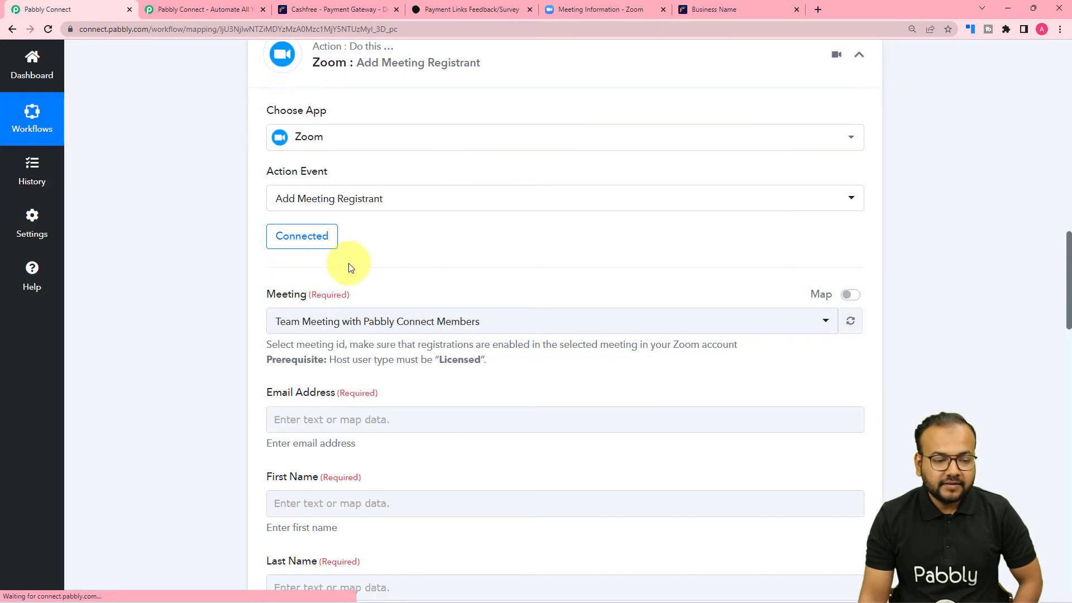
# Step: Check the meeting's topic and details in Zoom, and select New Normal Meeting as the action's meeting back in Pabbly Connect
pyautogui.scroll(-3, 180, 261)
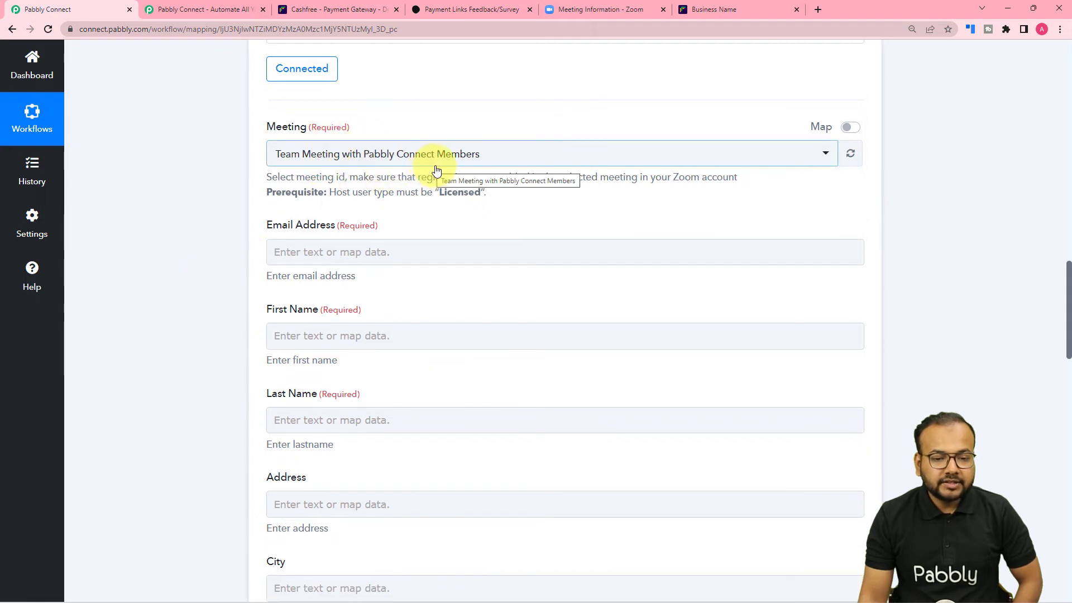
pyautogui.click(590, 12)
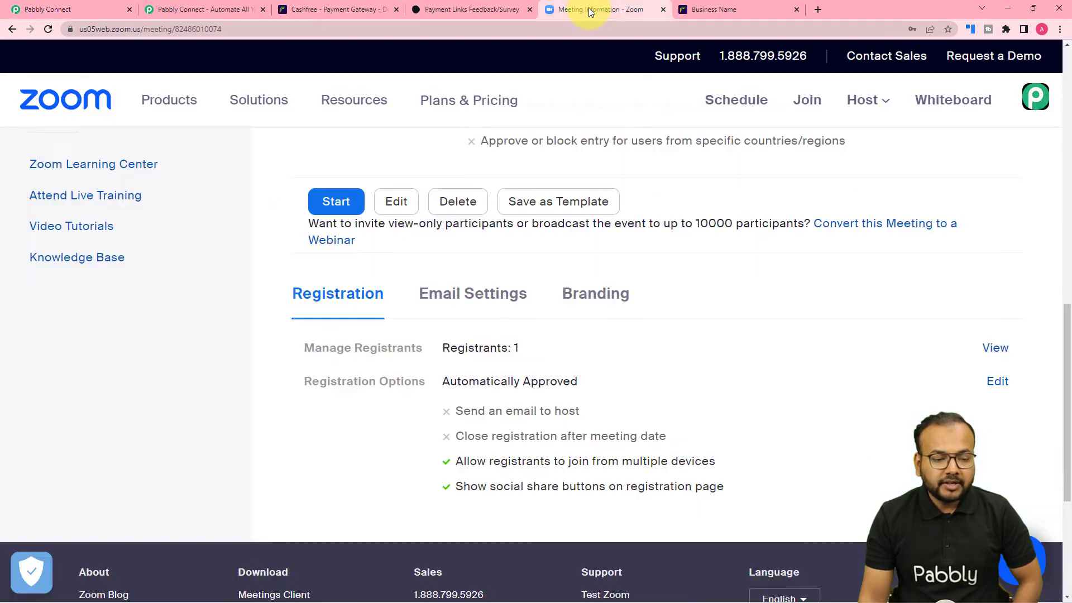
pyautogui.scroll(5, 564, 249)
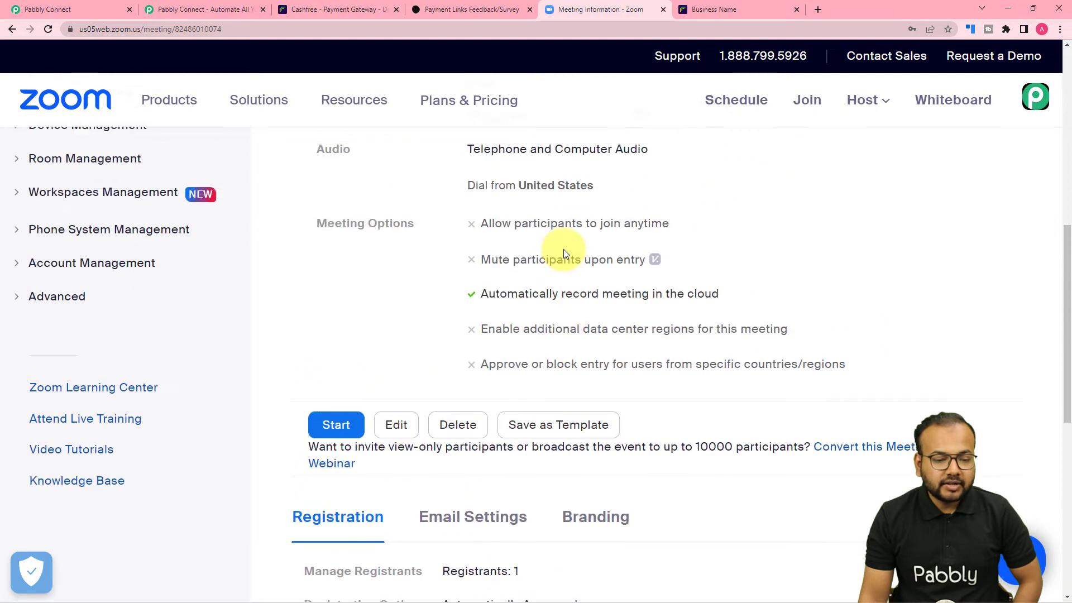
pyautogui.scroll(8, 564, 249)
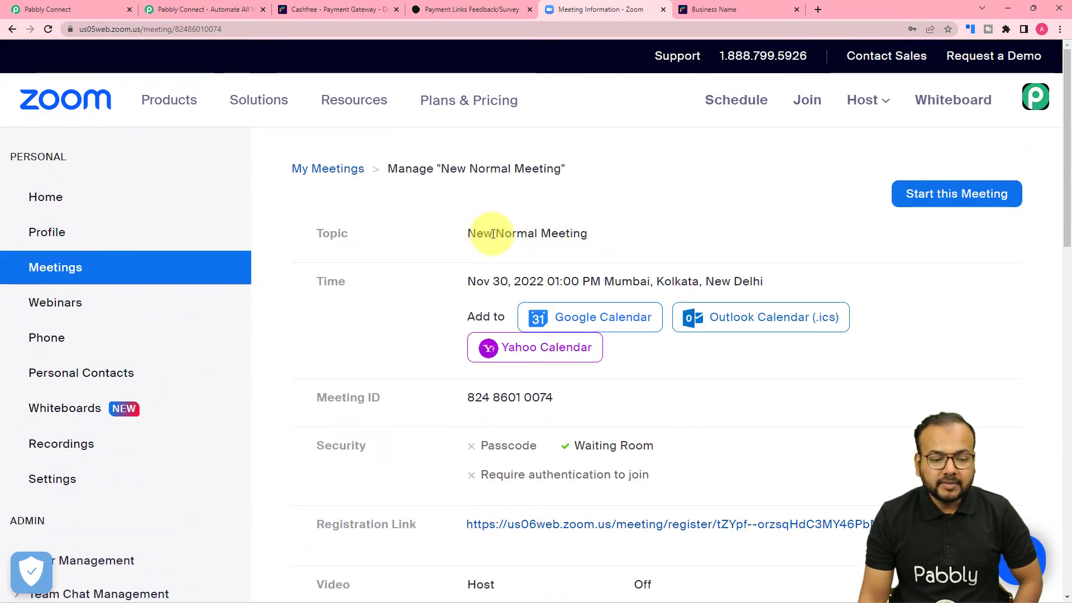
pyautogui.scroll(-3, 525, 243)
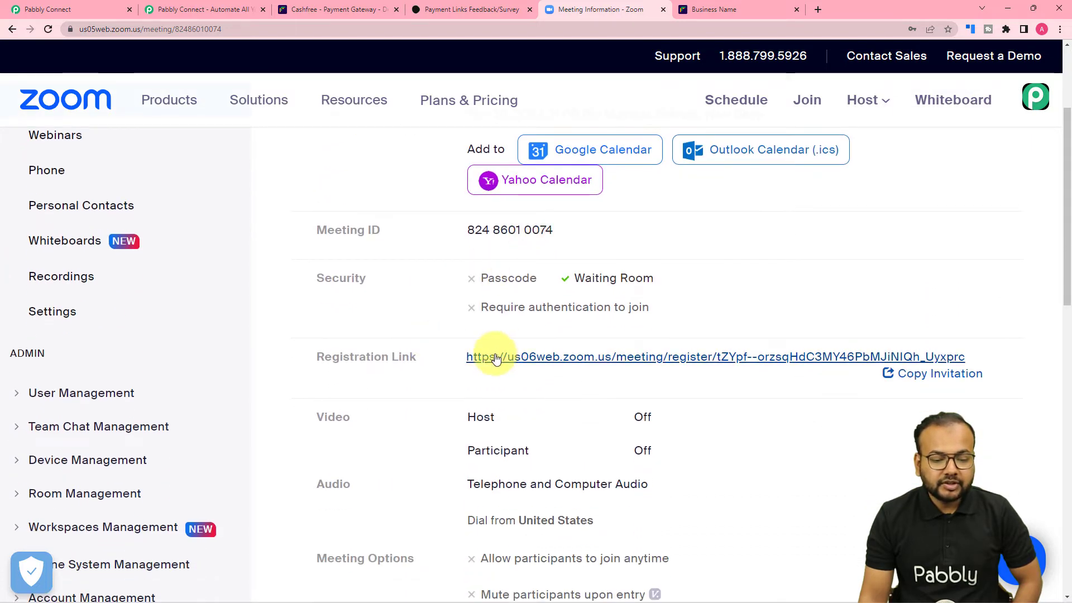
pyautogui.click(100, 5)
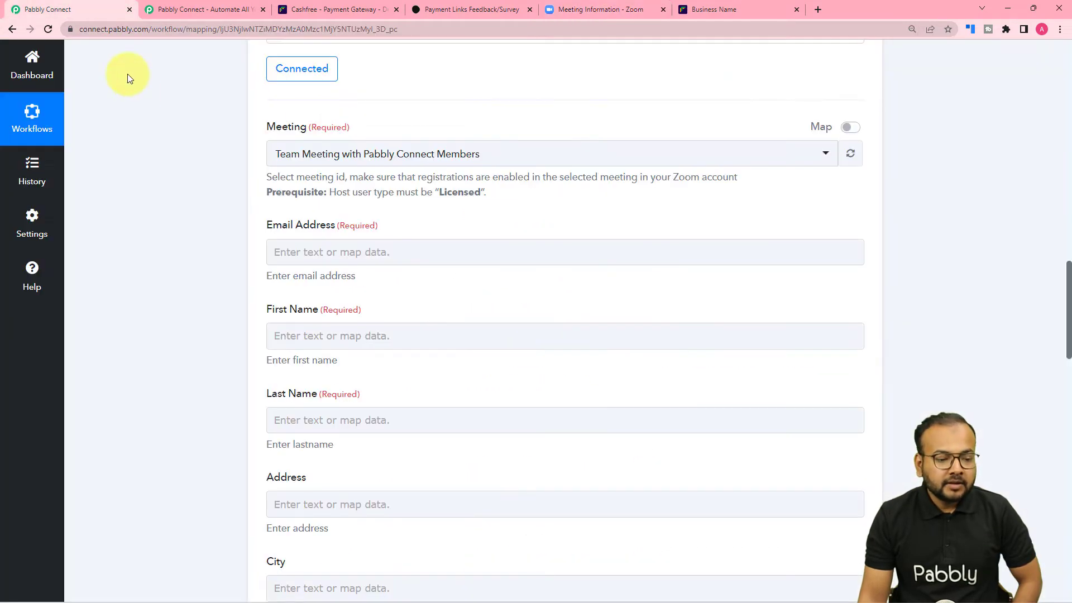
pyautogui.click(434, 160)
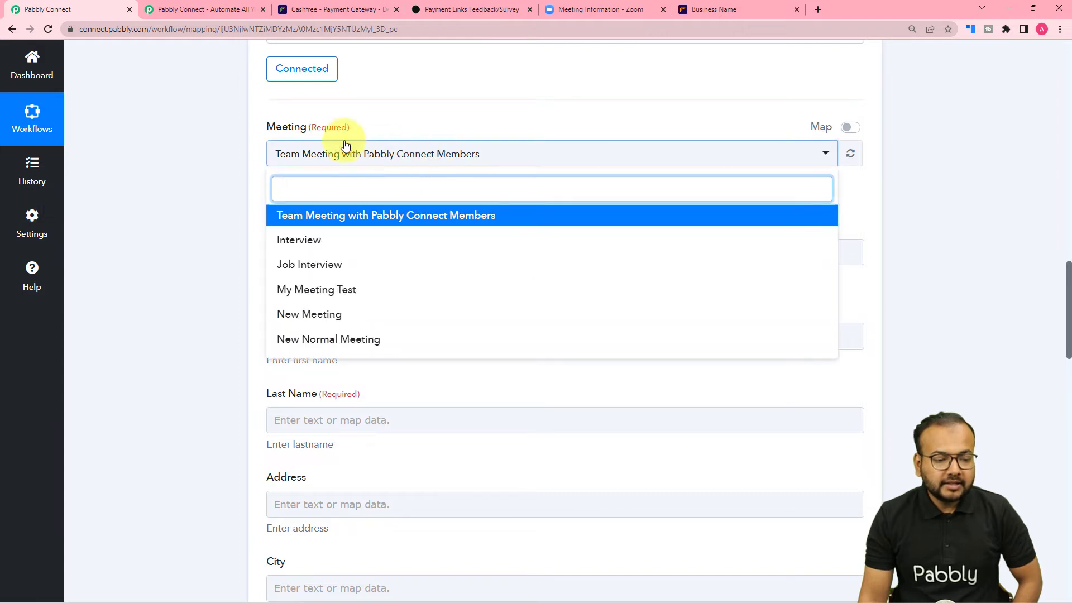
pyautogui.click(335, 339)
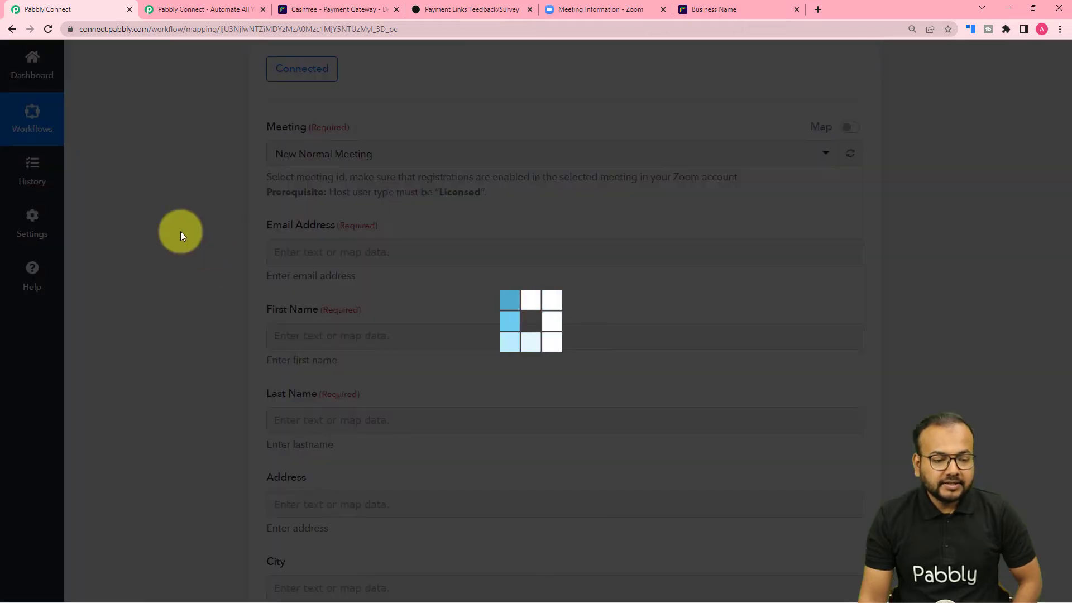
# Step: Examine the registrant fields of the Zoom action and the customer details in the Cashfree response
pyautogui.scroll(-2, 235, 223)
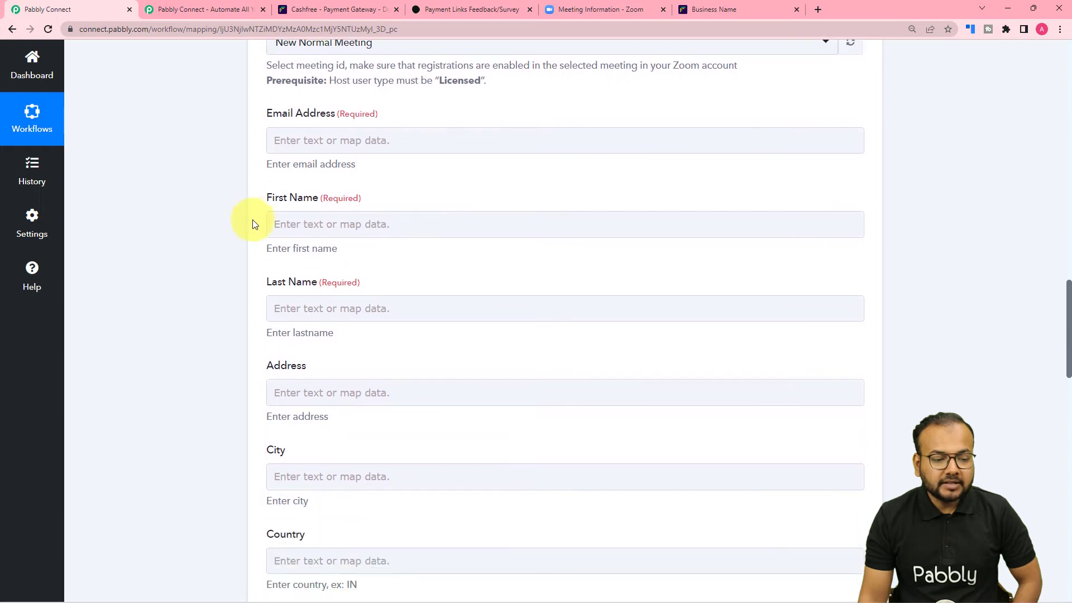
pyautogui.scroll(-1, 318, 301)
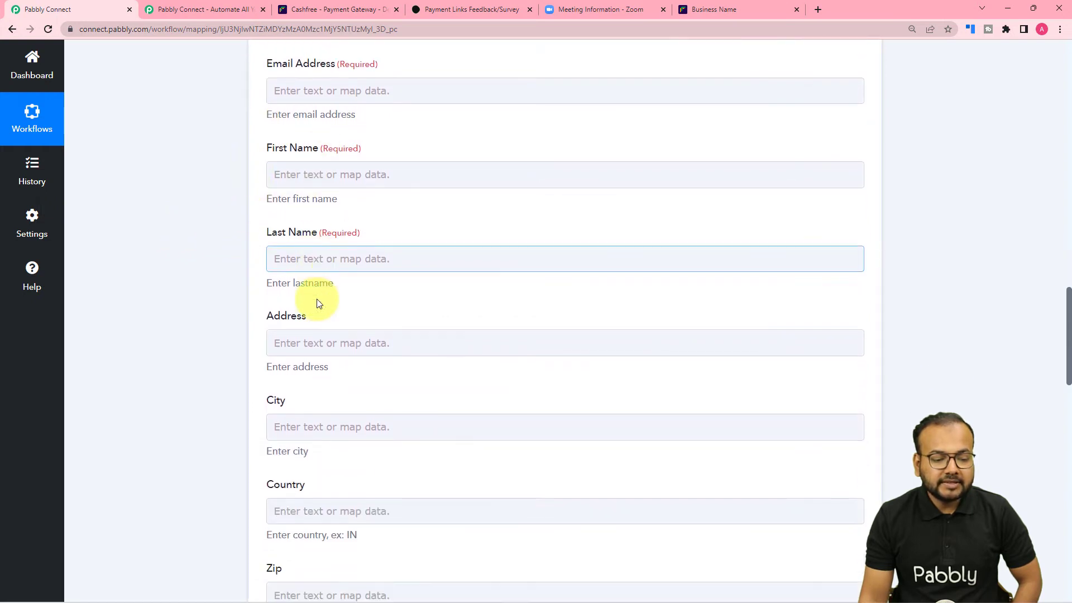
pyautogui.scroll(-3, 326, 302)
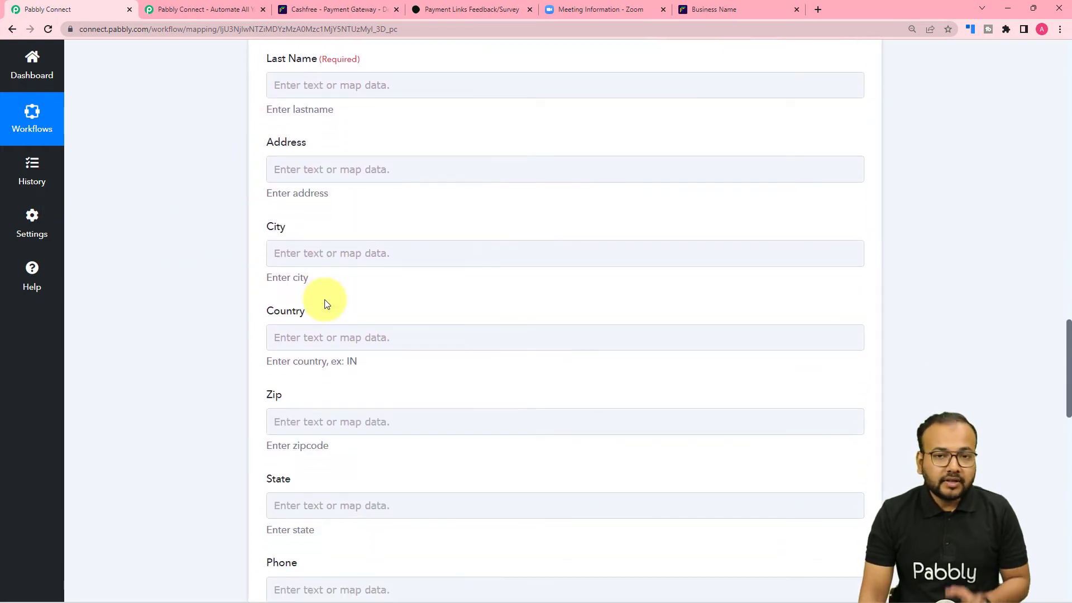
pyautogui.scroll(13, 190, 292)
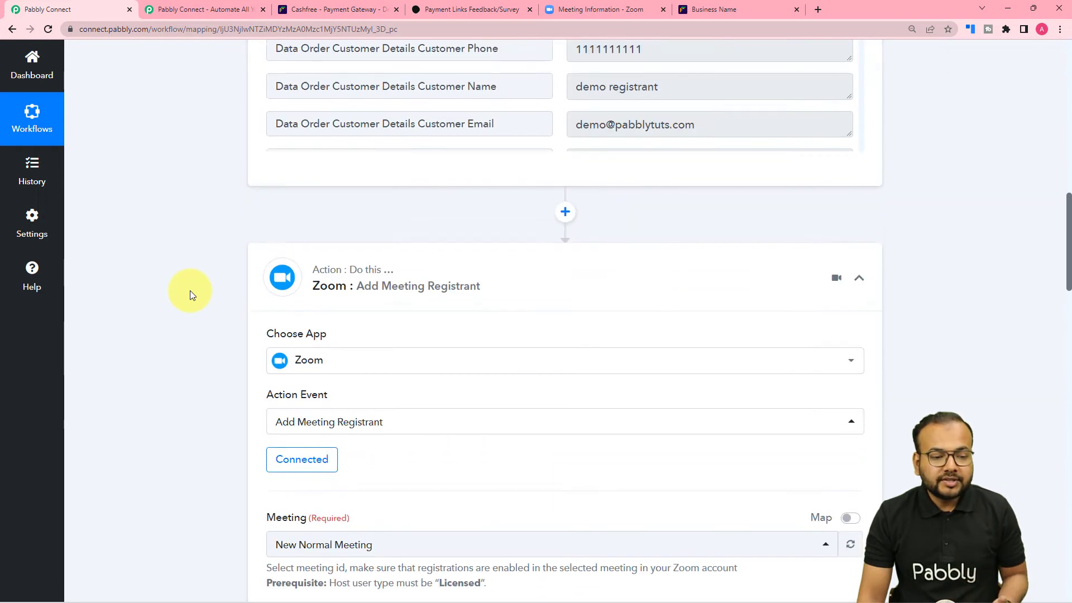
pyautogui.scroll(5, 189, 290)
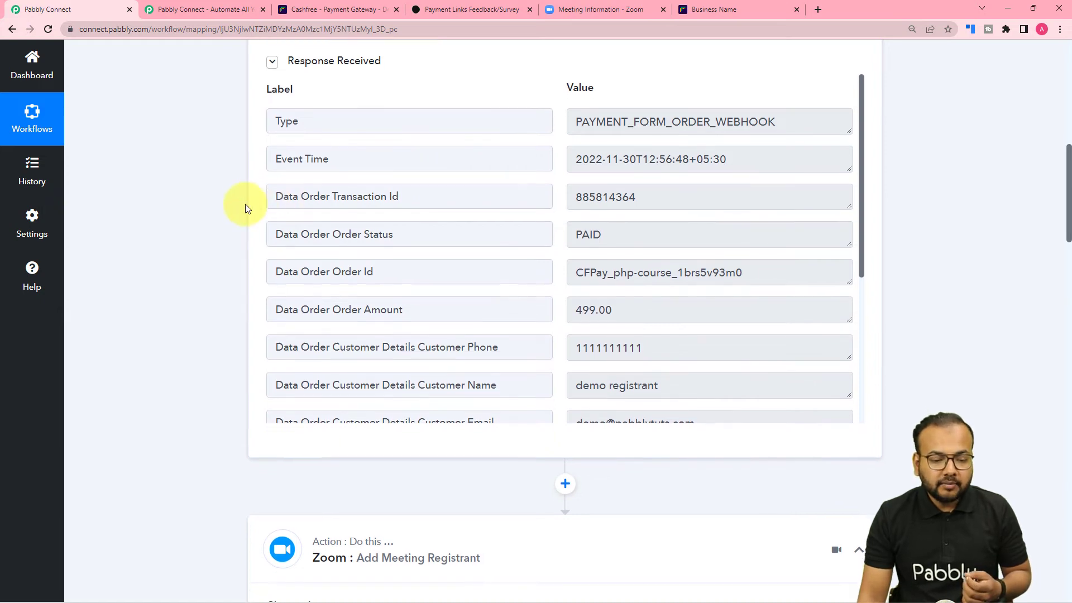
pyautogui.scroll(-6, 246, 207)
pyautogui.scroll(-7, 245, 203)
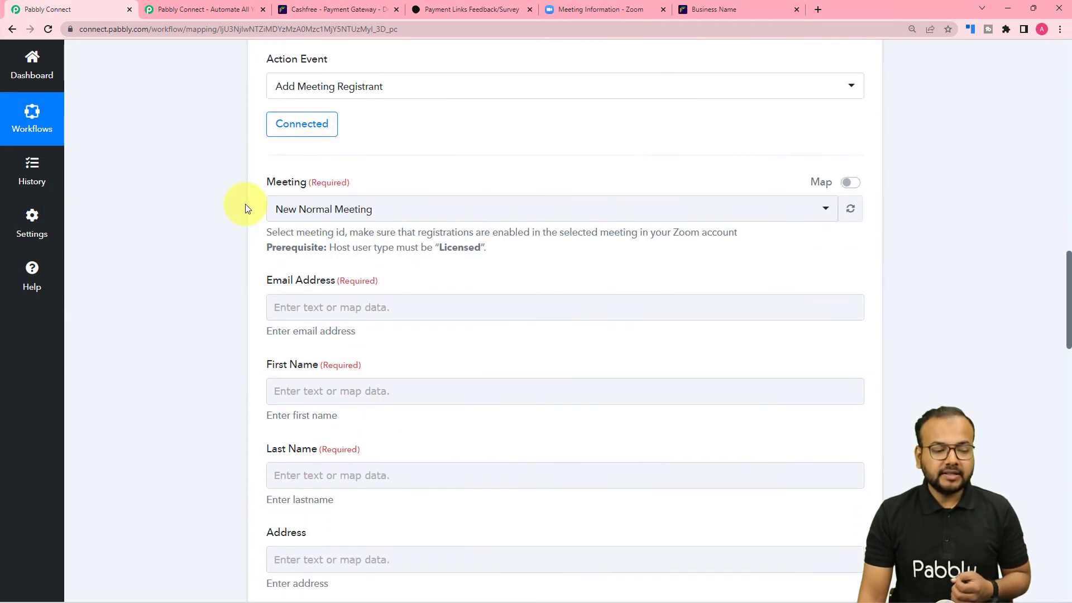
# Step: Map the registrant's Email Address to Data Order Customer Details Customer Email from the Cashfree: Payment via Form step
pyautogui.click(274, 195)
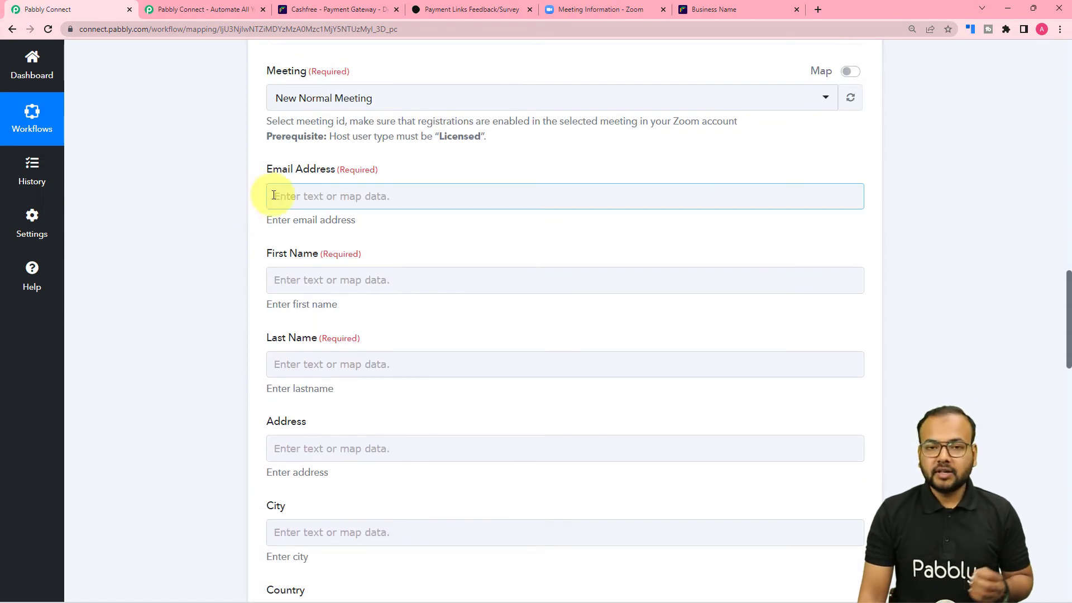
pyautogui.click(336, 199)
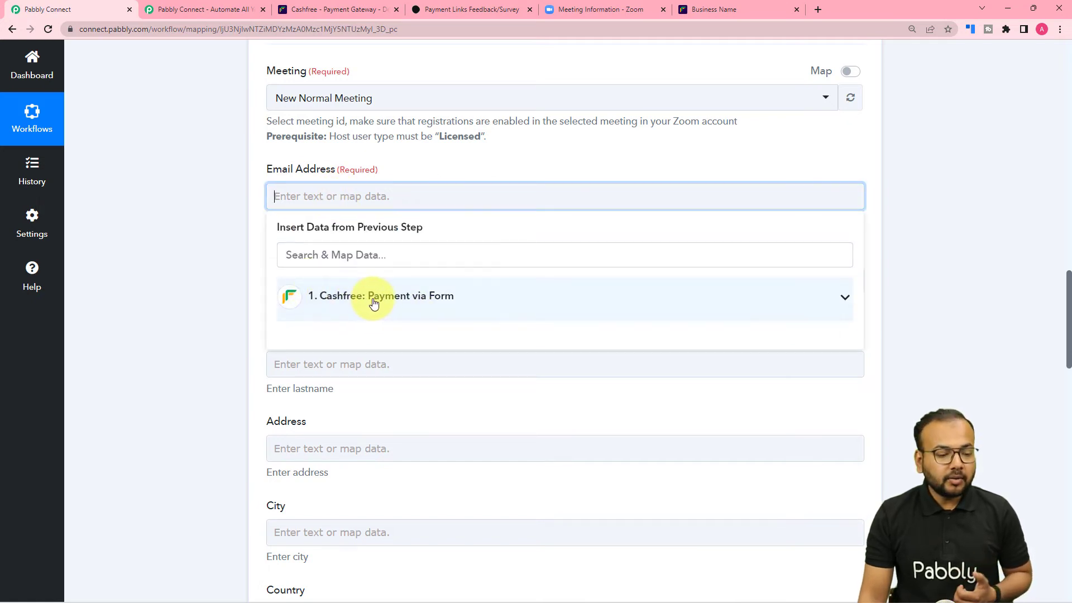
pyautogui.click(358, 307)
pyautogui.scroll(-2, 358, 399)
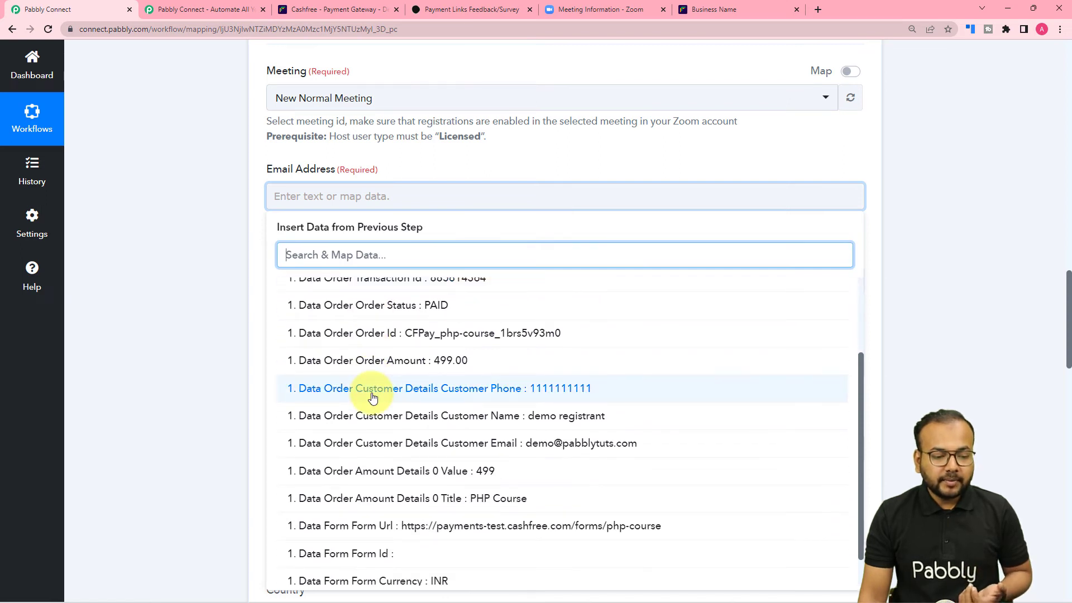
pyautogui.click(416, 443)
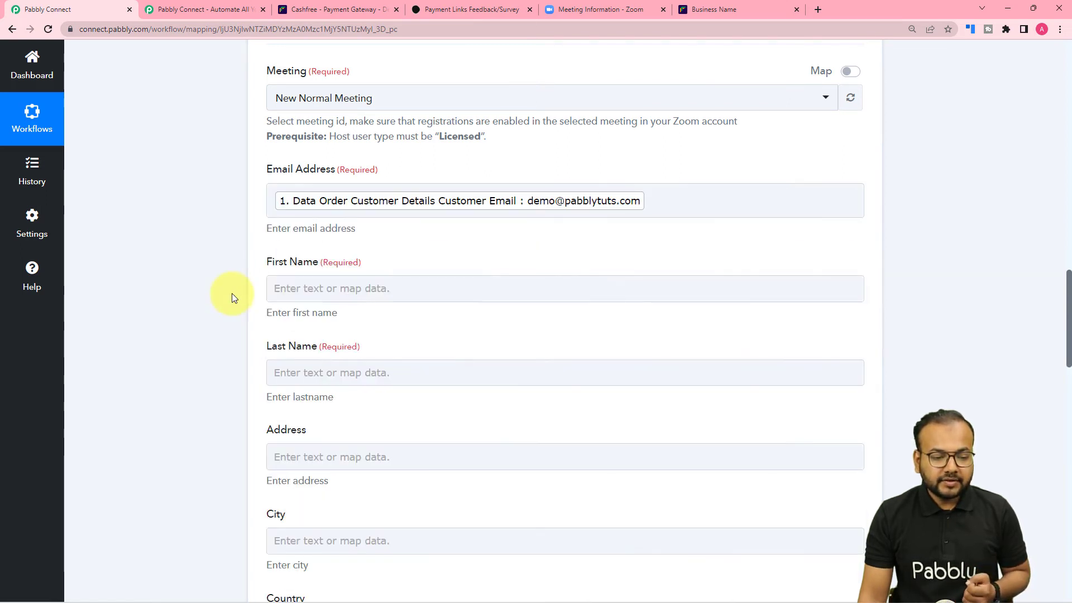
pyautogui.scroll(-2, 232, 294)
pyautogui.click(359, 177)
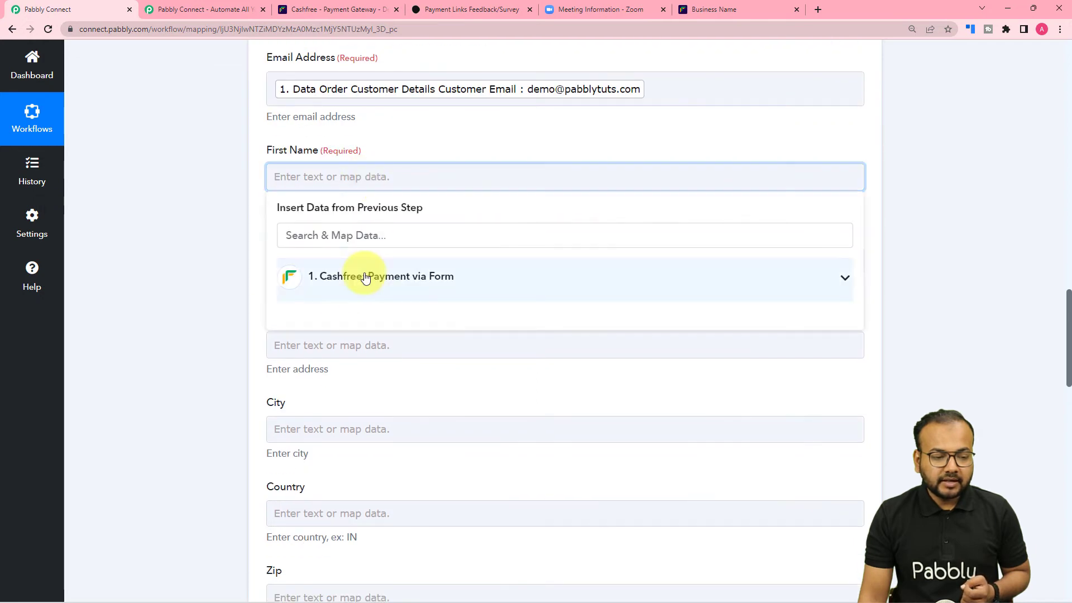
pyautogui.click(366, 278)
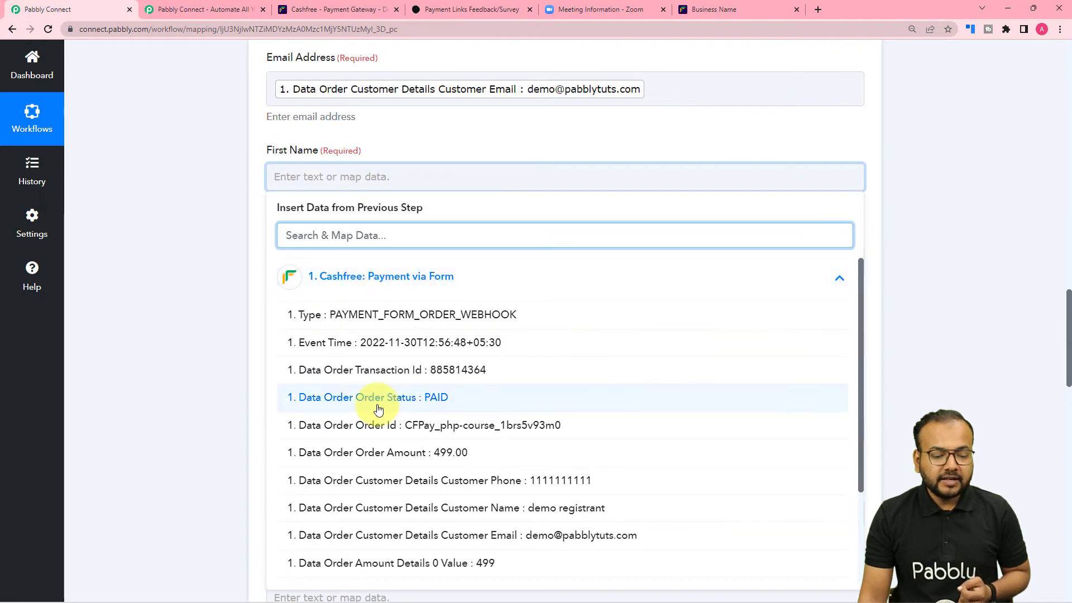
pyautogui.scroll(-2, 376, 407)
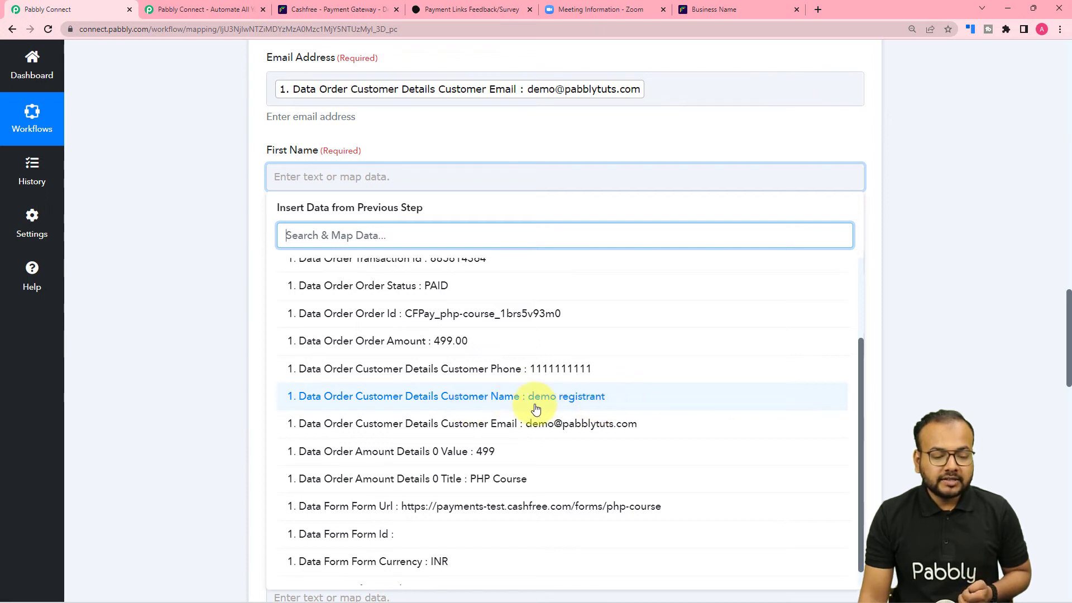
pyautogui.scroll(-1, 536, 409)
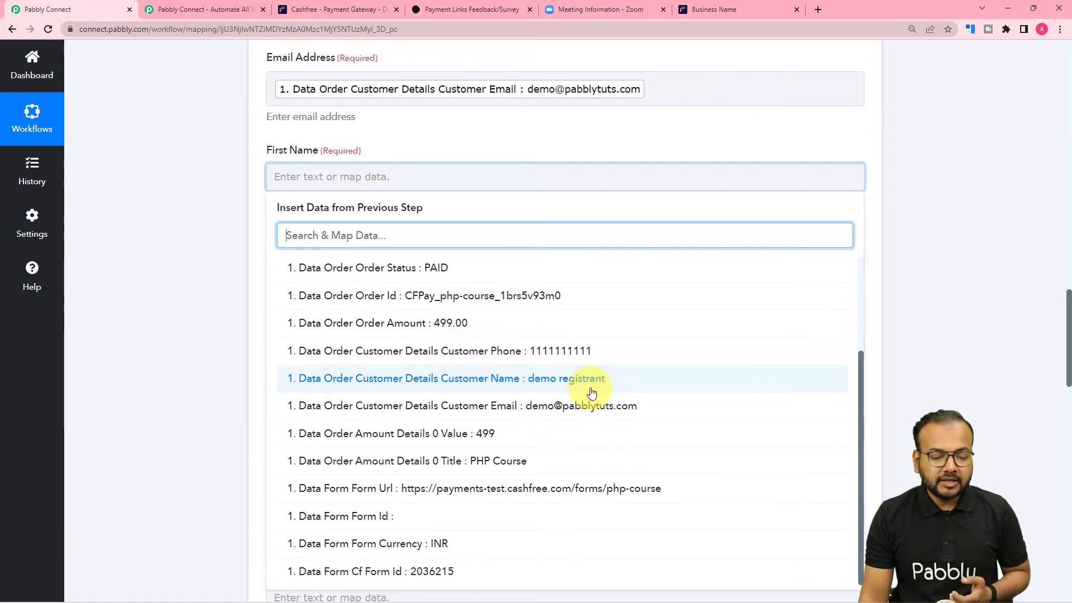
pyautogui.scroll(1, 561, 392)
pyautogui.scroll(2, 561, 392)
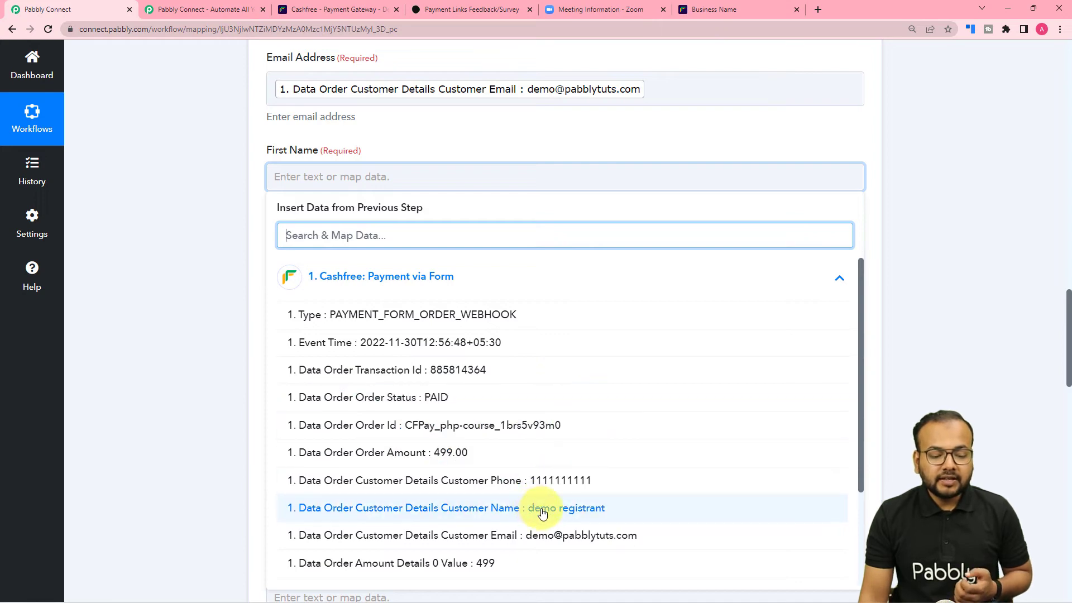
pyautogui.click(225, 328)
# Step: Insert an action step between the Cashfree trigger and the Zoom action, with Text Formatter by Pabbly as its app
pyautogui.scroll(6, 226, 327)
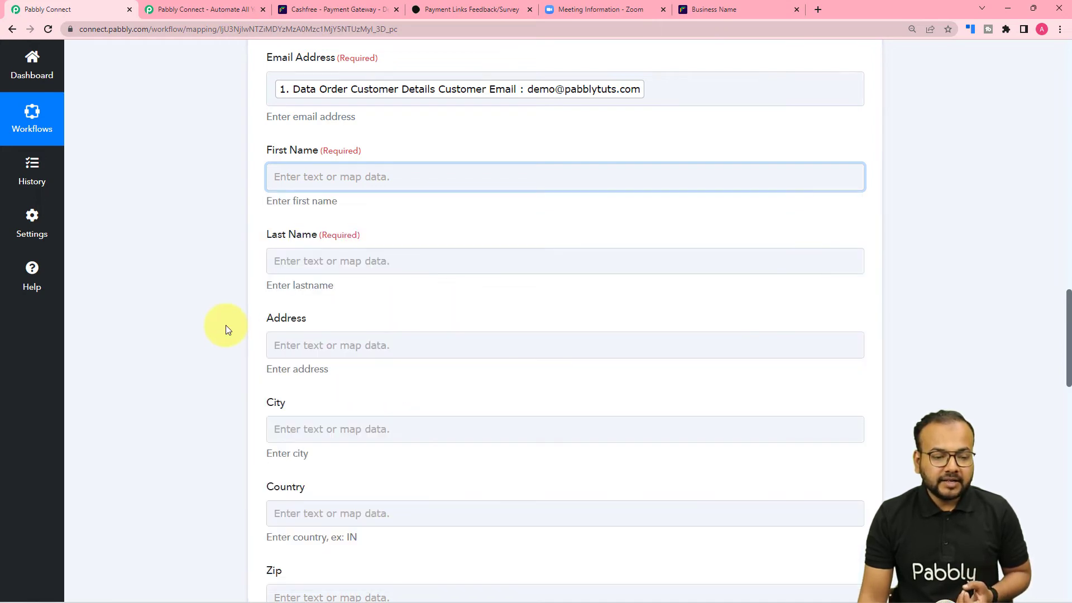
pyautogui.scroll(8, 226, 327)
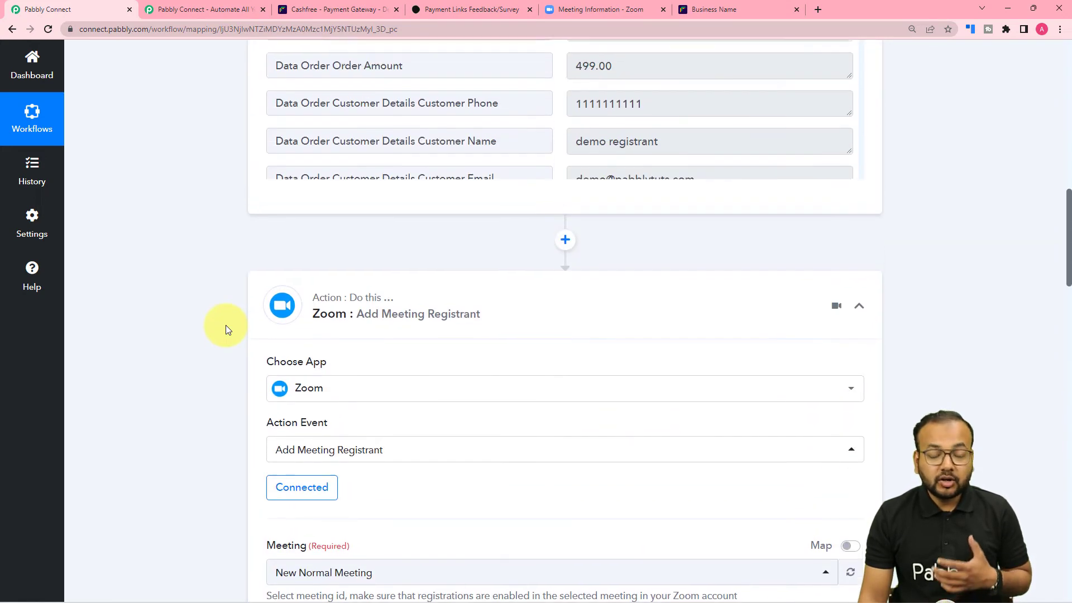
pyautogui.scroll(1, 225, 329)
pyautogui.scroll(-8, 226, 328)
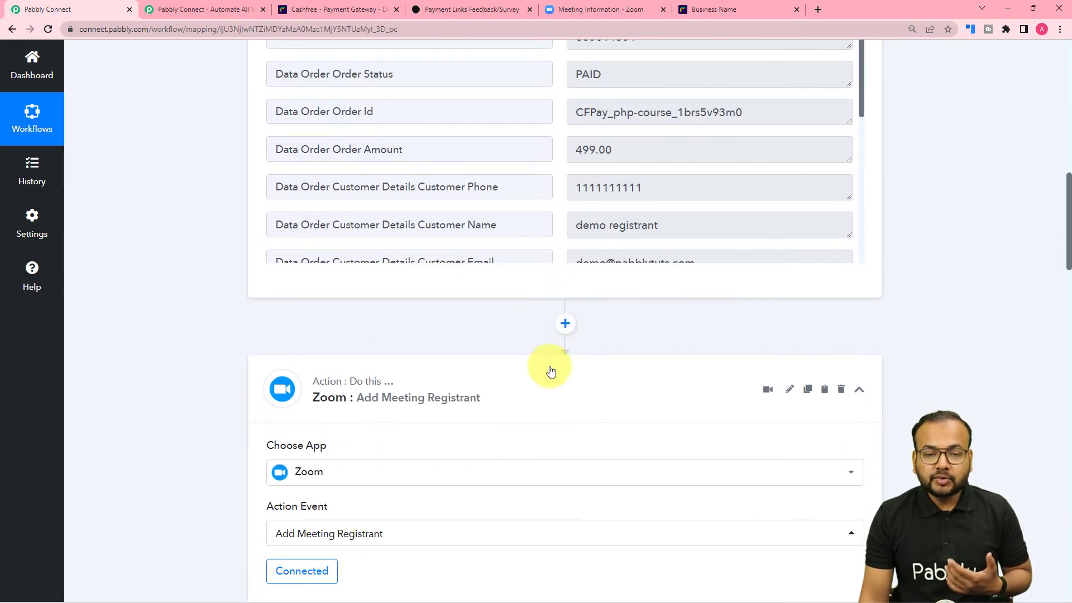
pyautogui.click(565, 323)
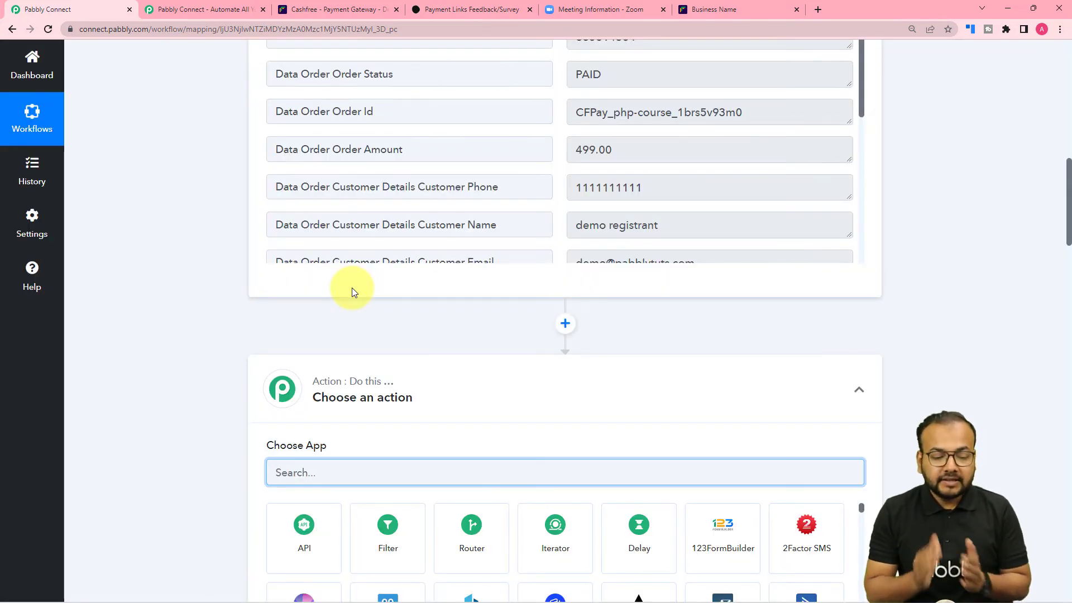
pyautogui.scroll(-3, 351, 290)
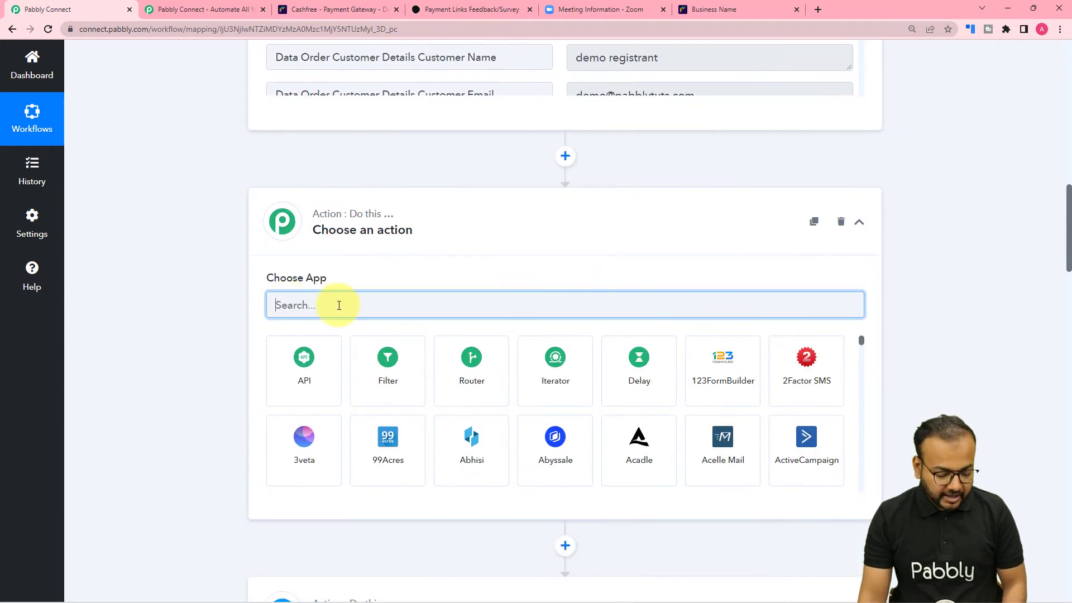
pyautogui.write('t')
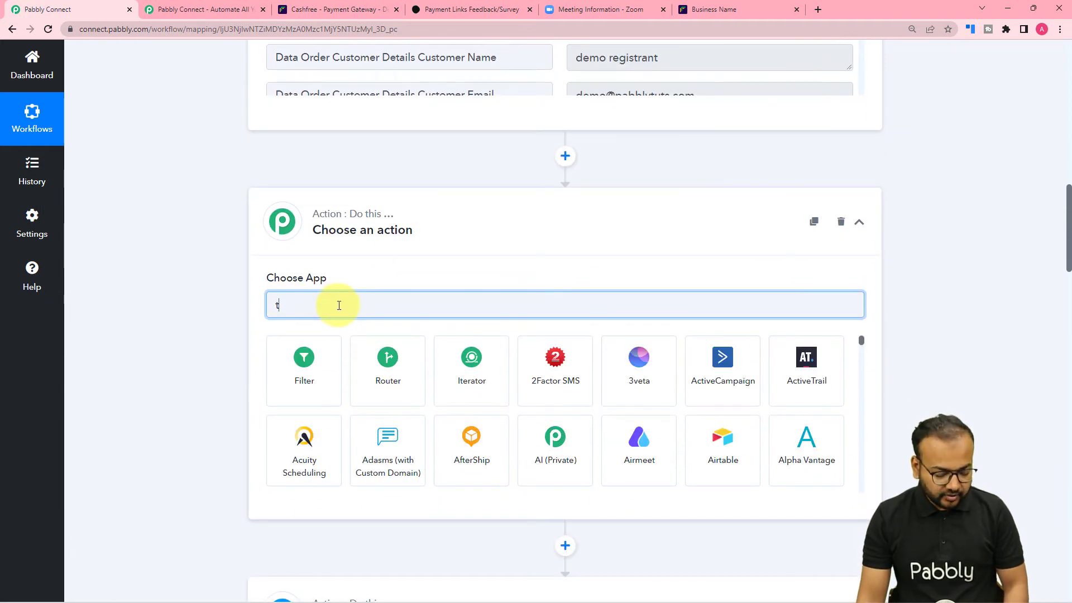
pyautogui.write('ext')
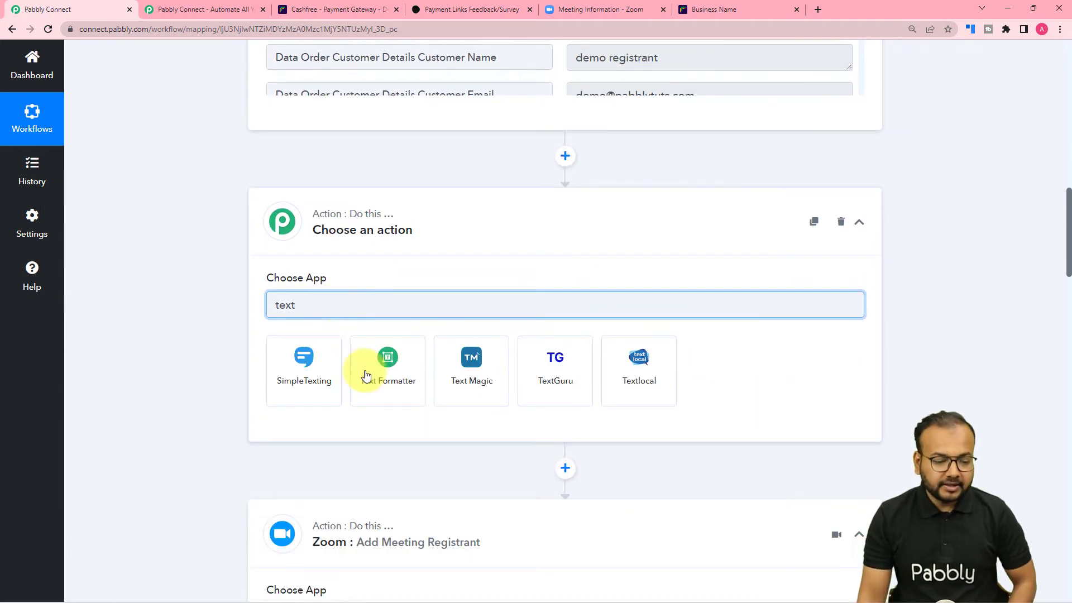
pyautogui.click(402, 374)
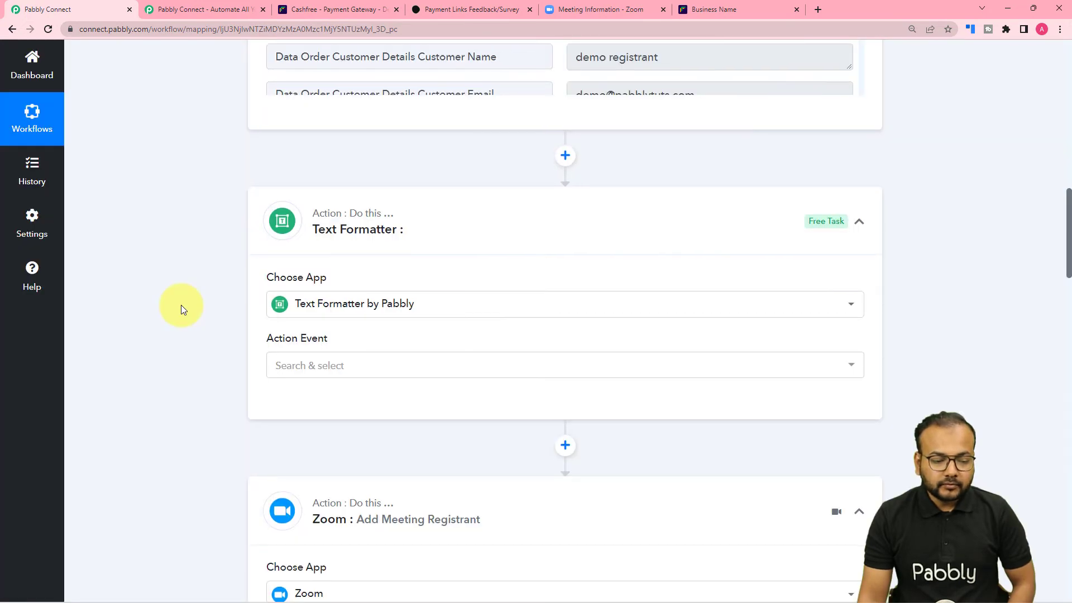
# Step: Set the Text Formatter action event to Split Text and connect it
pyautogui.scroll(-3, 232, 311)
pyautogui.click(337, 200)
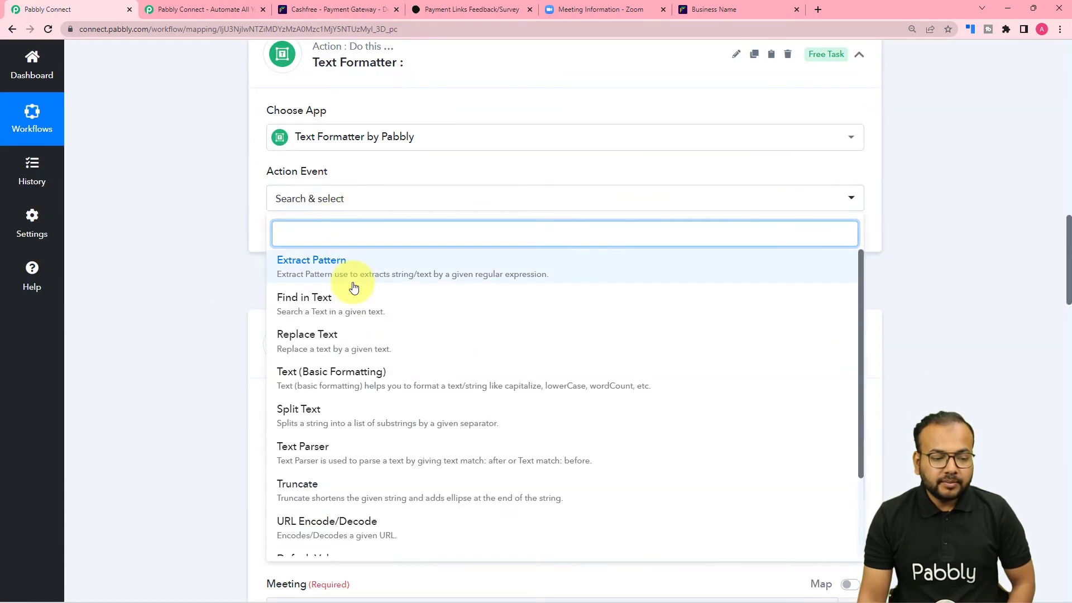
pyautogui.click(341, 418)
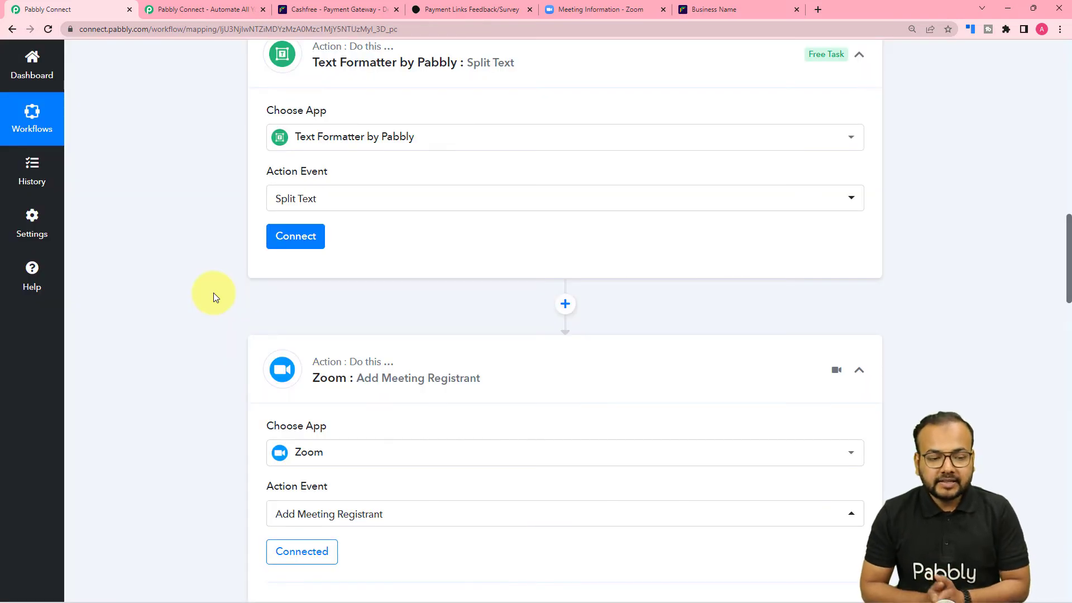
pyautogui.click(293, 249)
# Step: Map the Text to Split to Data Order Customer Details Customer Name from the Cashfree: Payment via Form step
pyautogui.scroll(-3, 205, 221)
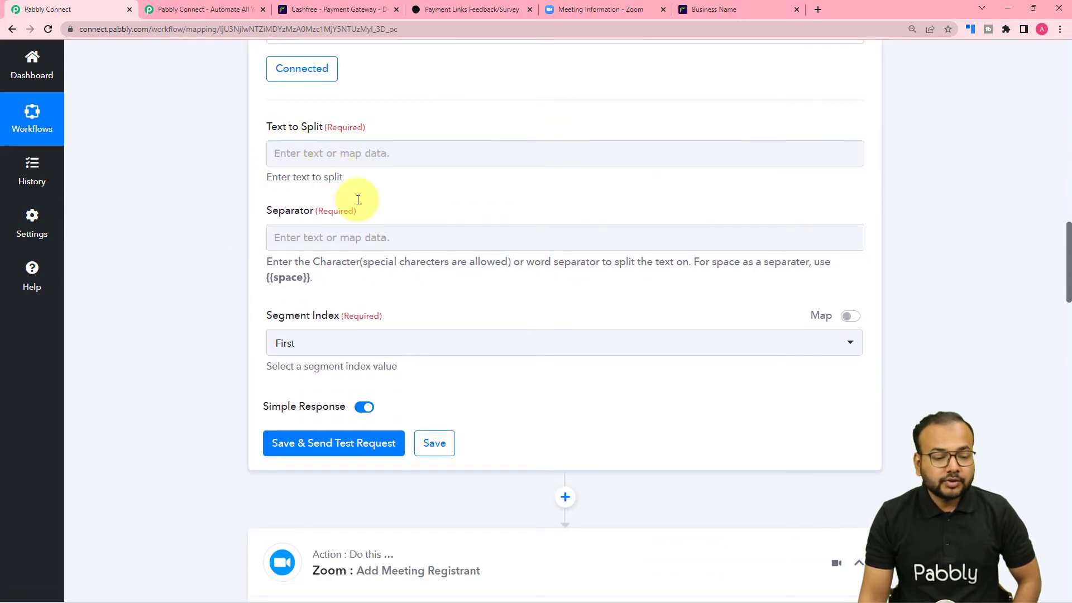
pyautogui.click(358, 154)
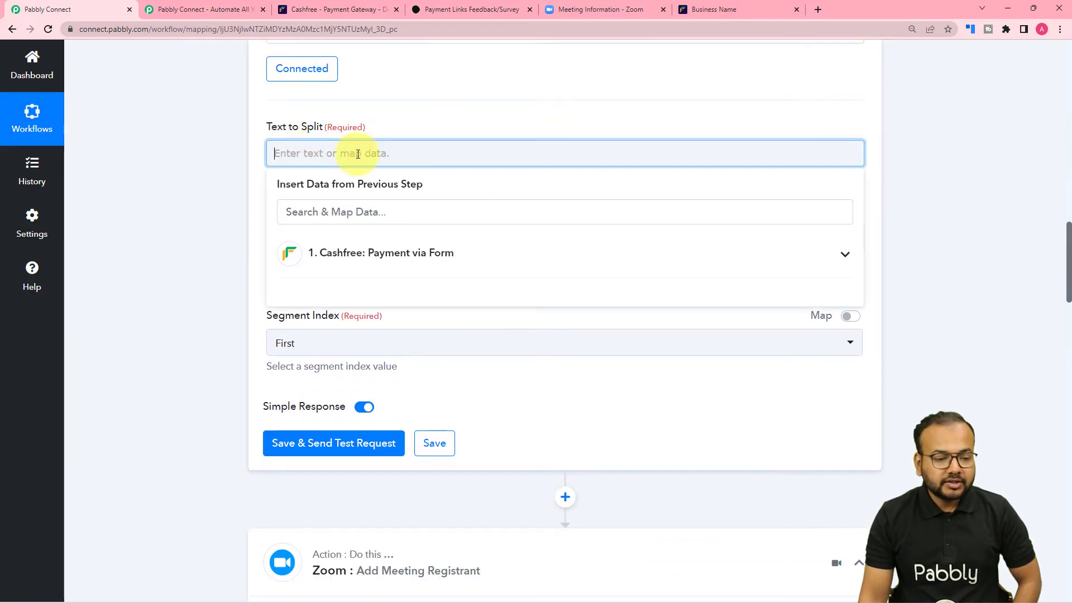
pyautogui.click(378, 266)
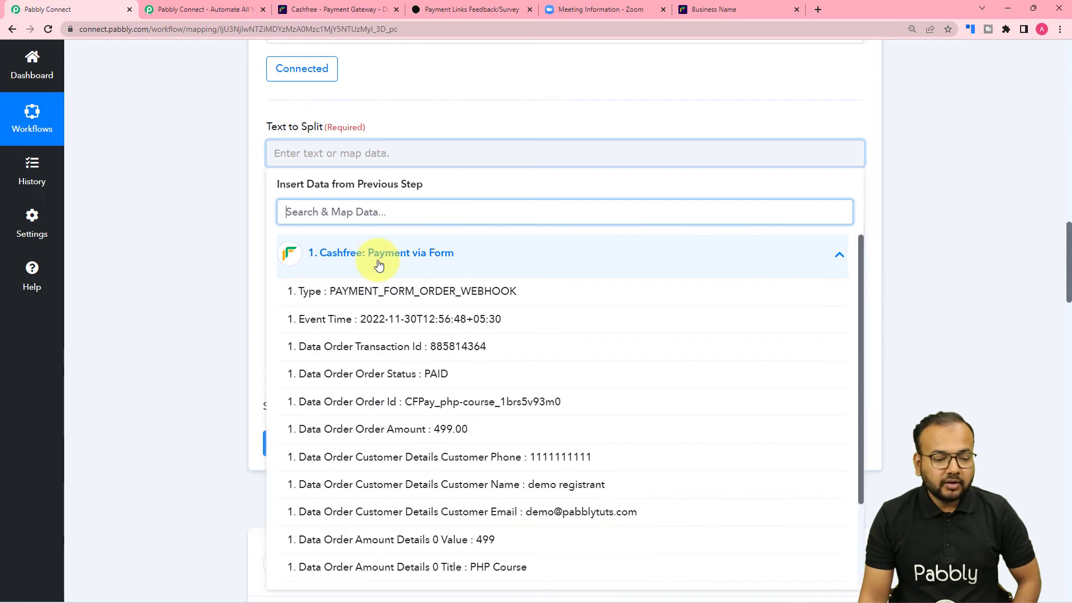
pyautogui.click(507, 486)
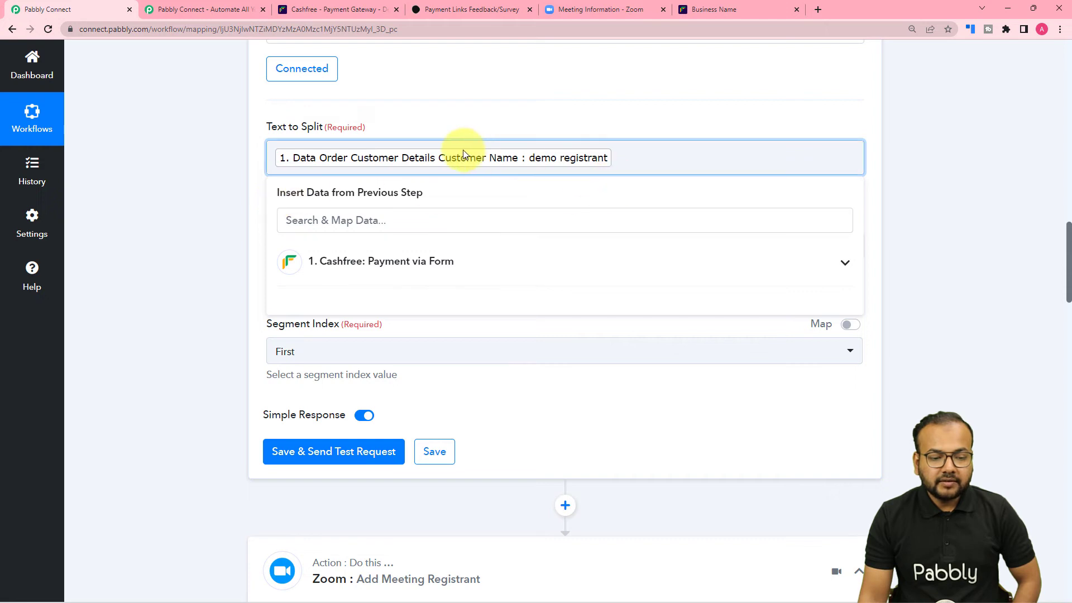
pyautogui.click(199, 170)
pyautogui.click(546, 170)
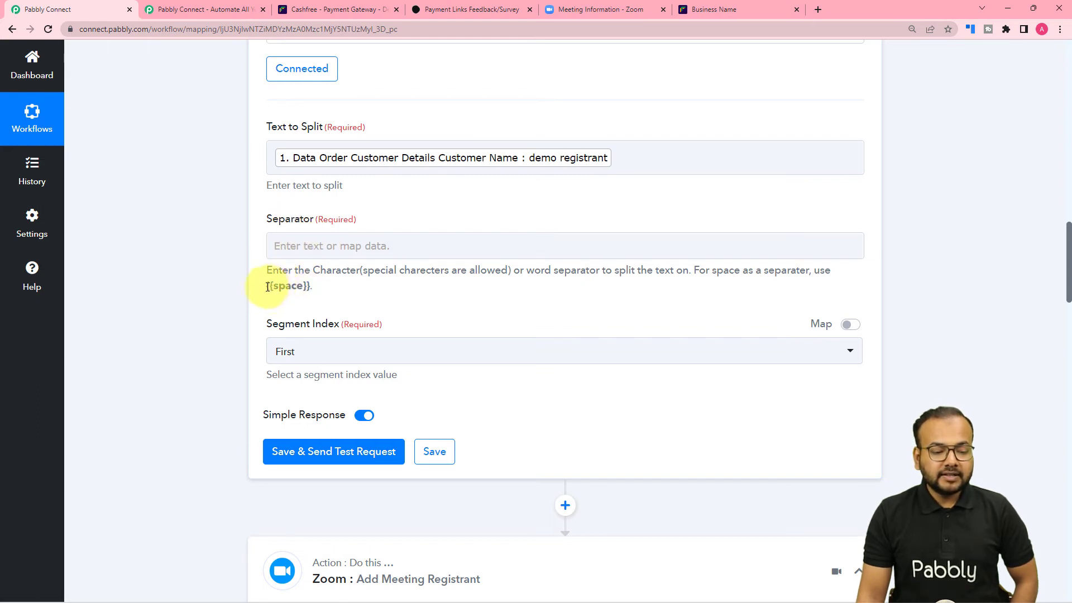
# Step: Set the Split Text separator to {{space}}, copied from the field's help text
pyautogui.moveTo(267, 287); pyautogui.dragTo(301, 292)
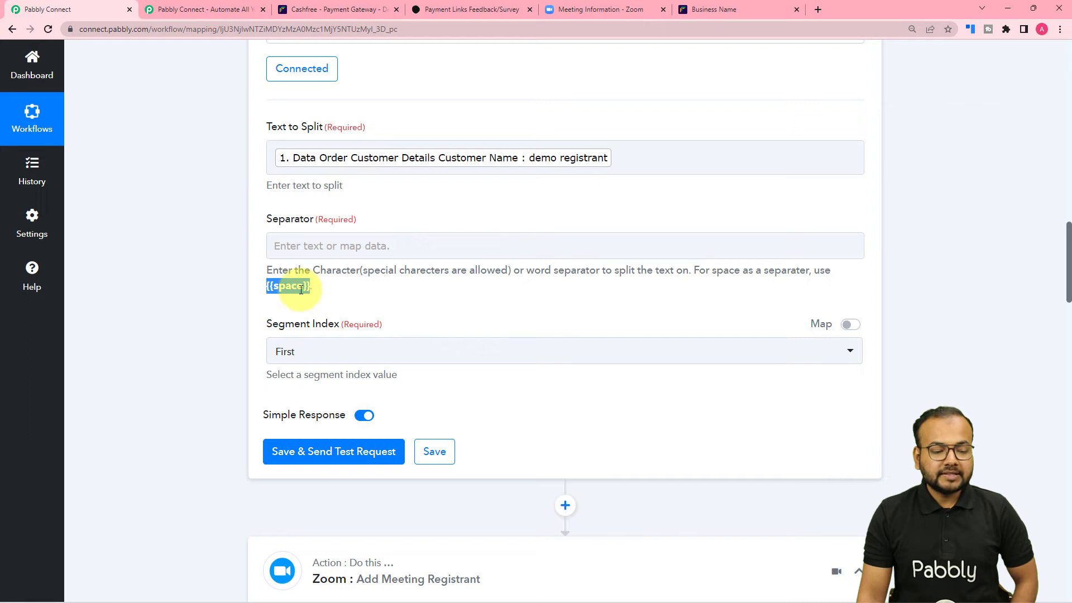
pyautogui.rightClick(308, 294)
pyautogui.click(330, 304)
pyautogui.click(310, 253)
pyautogui.rightClick(310, 255)
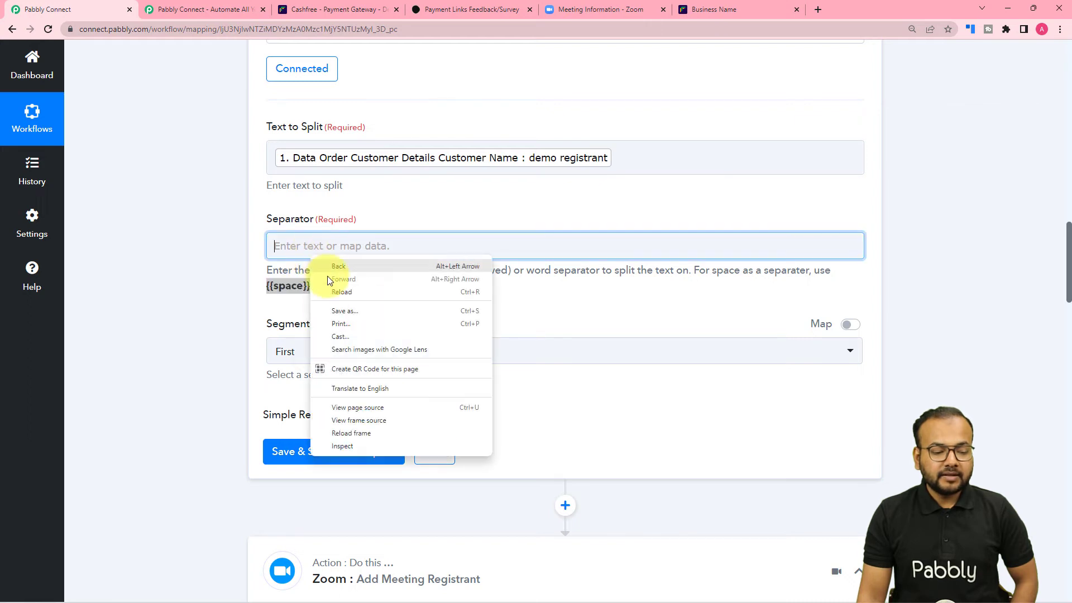
pyautogui.click(309, 243)
pyautogui.rightClick(309, 242)
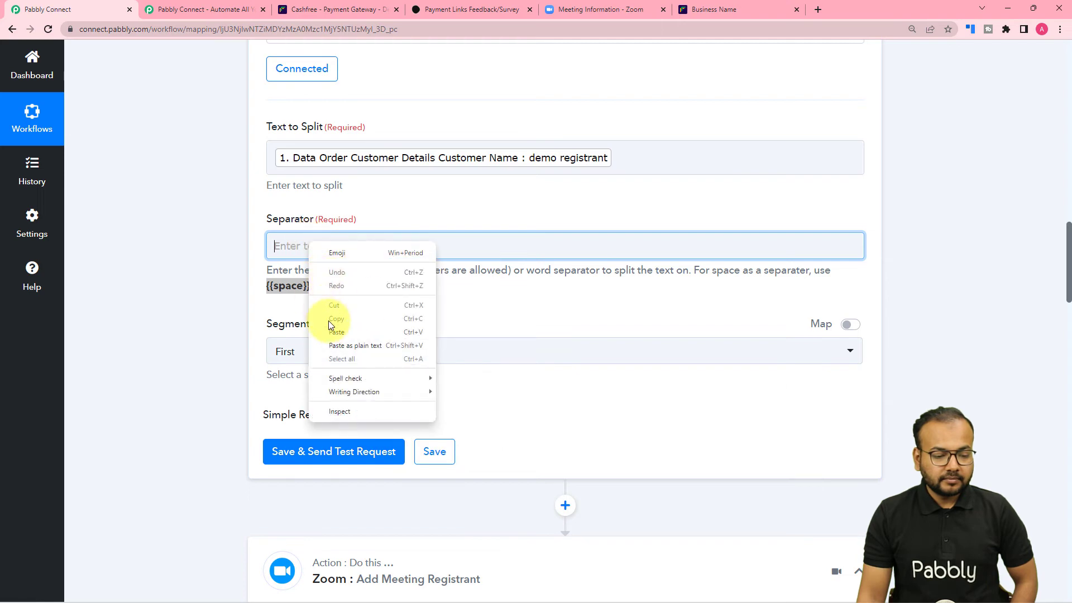
pyautogui.click(338, 332)
pyautogui.click(362, 312)
pyautogui.scroll(-3, 363, 313)
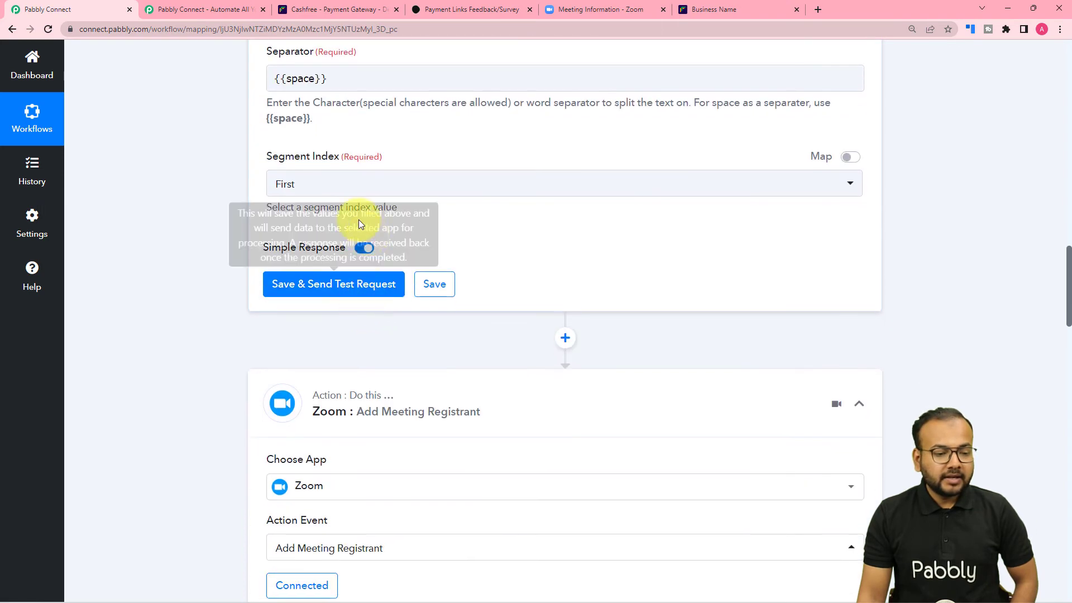
# Step: Set the Segment Index to All, then save the Split Text action and send its test request
pyautogui.scroll(4, 334, 197)
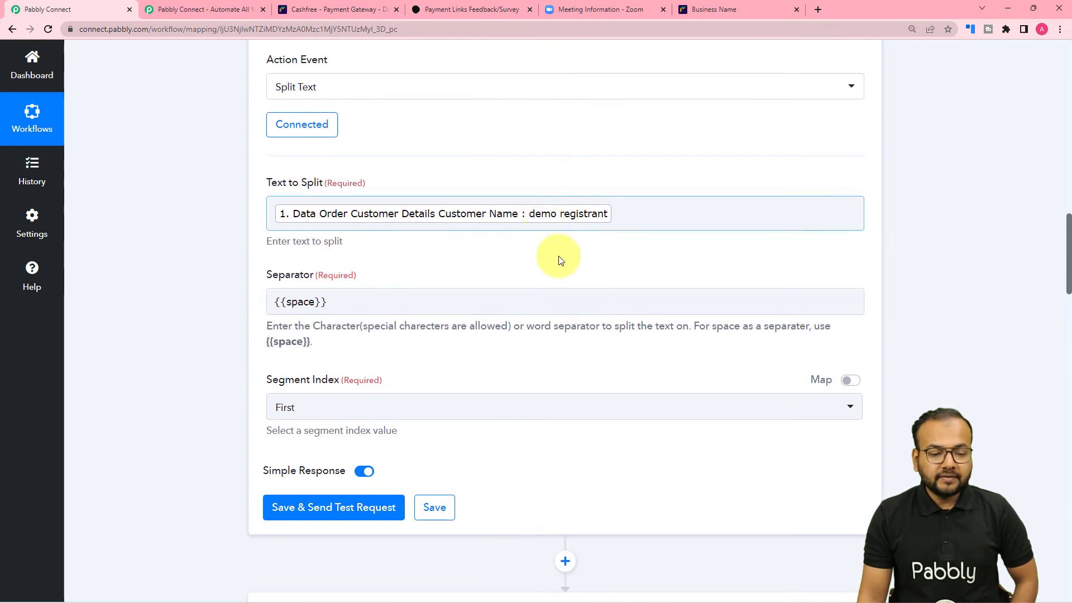
pyautogui.scroll(-3, 357, 310)
pyautogui.click(345, 249)
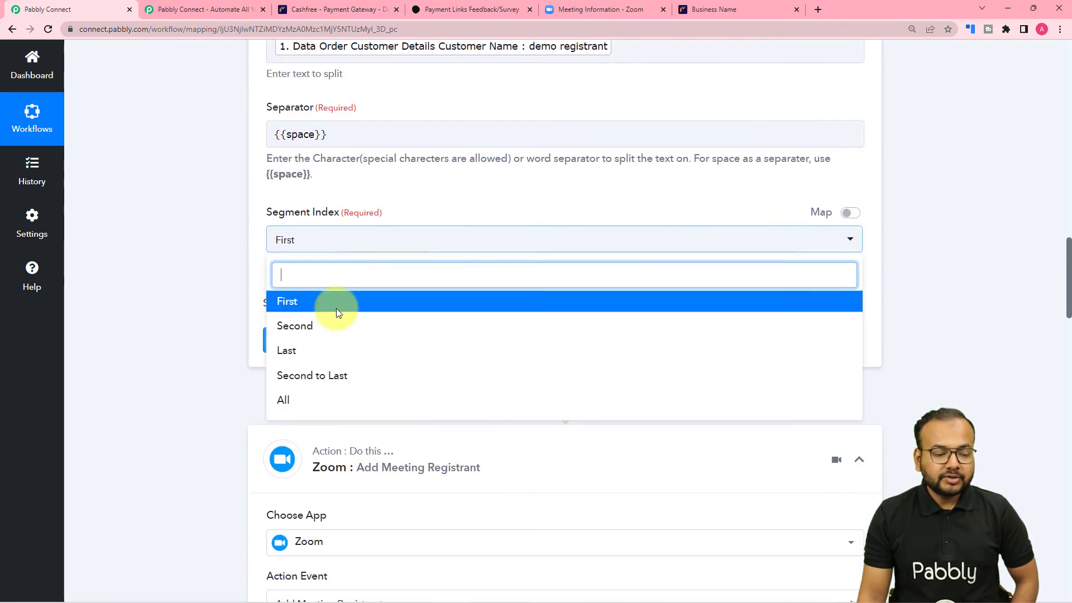
pyautogui.click(302, 399)
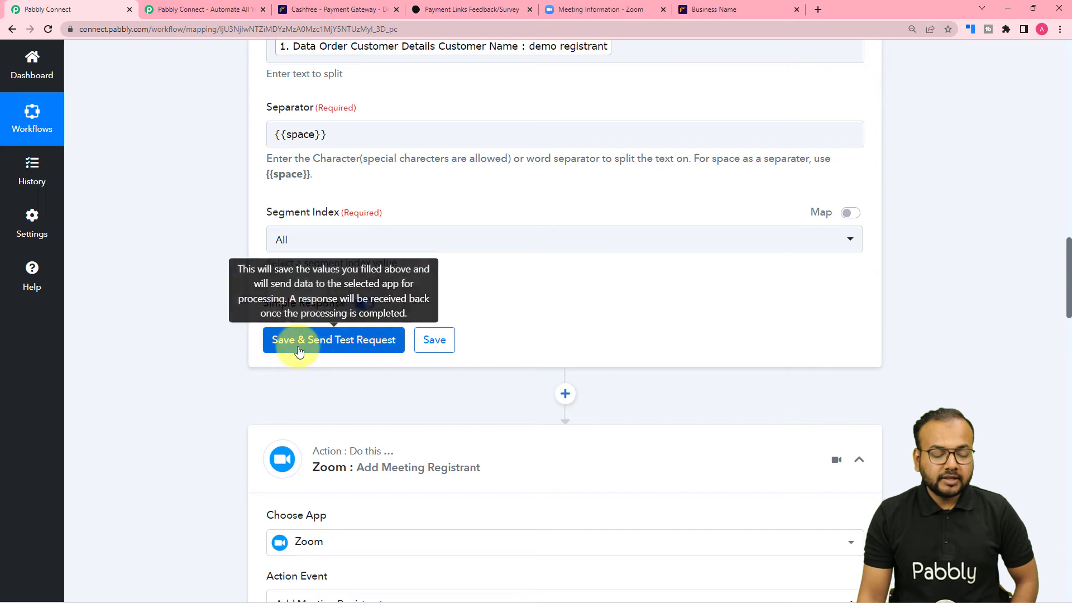
pyautogui.click(272, 341)
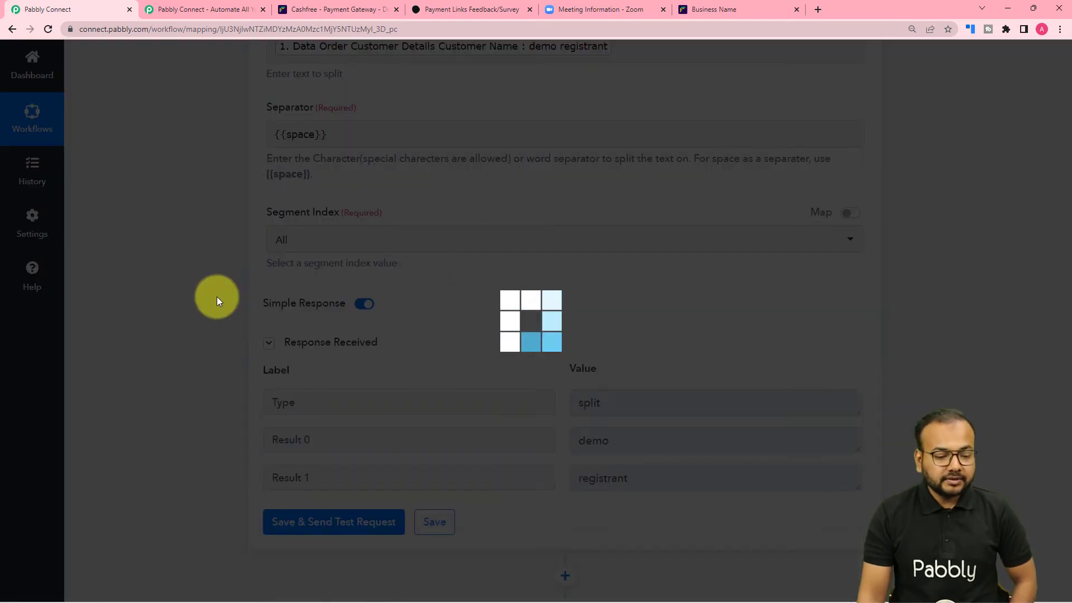
pyautogui.scroll(-4, 216, 302)
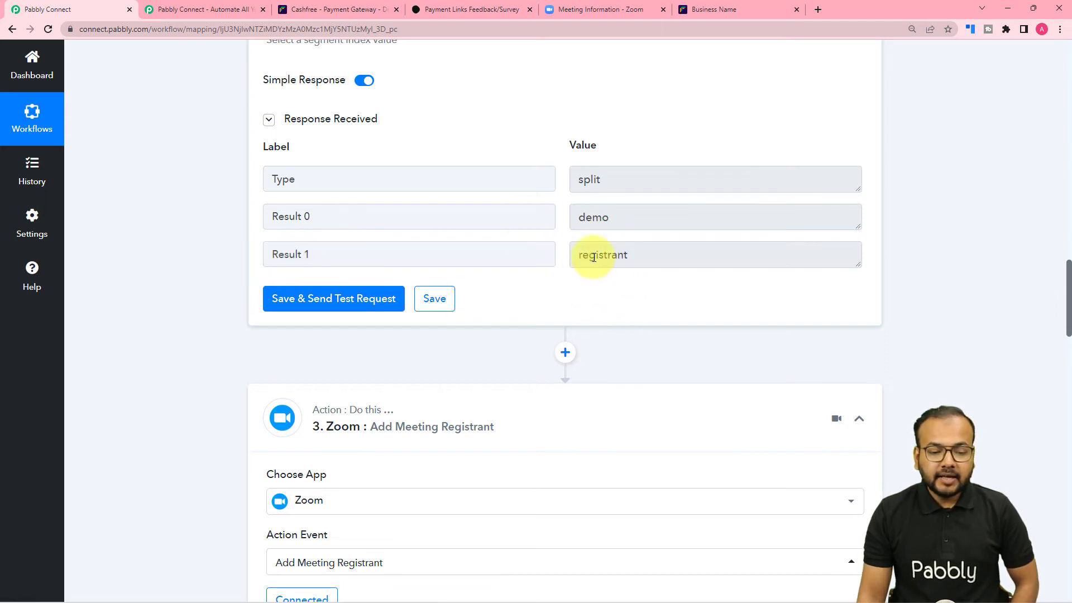
# Step: Try to map the Zoom registrant's First Name from the previous steps' data
pyautogui.scroll(-5, 508, 281)
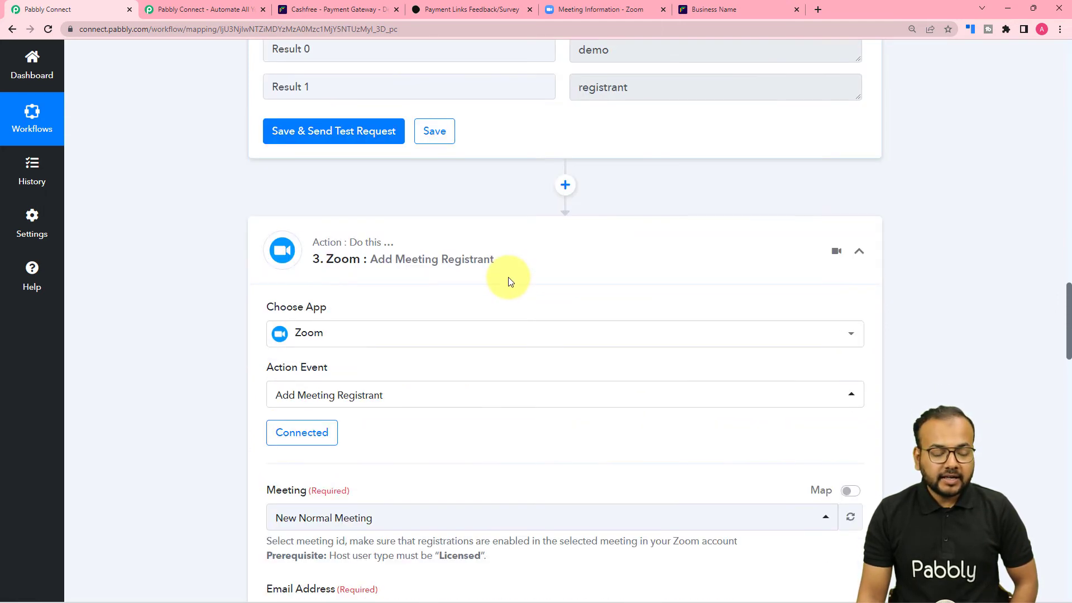
pyautogui.scroll(-6, 508, 281)
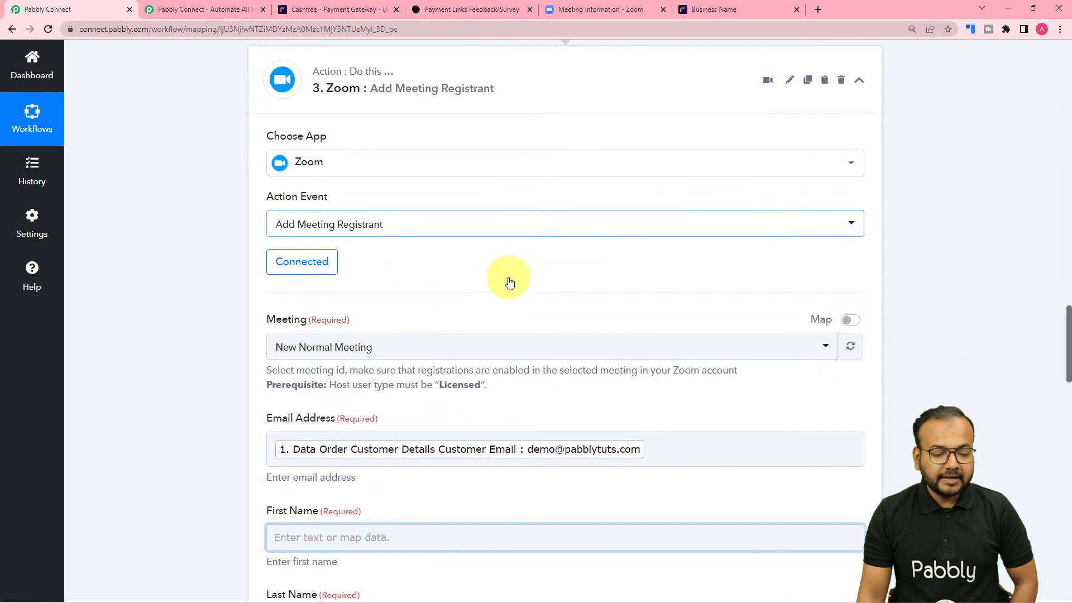
pyautogui.click(382, 262)
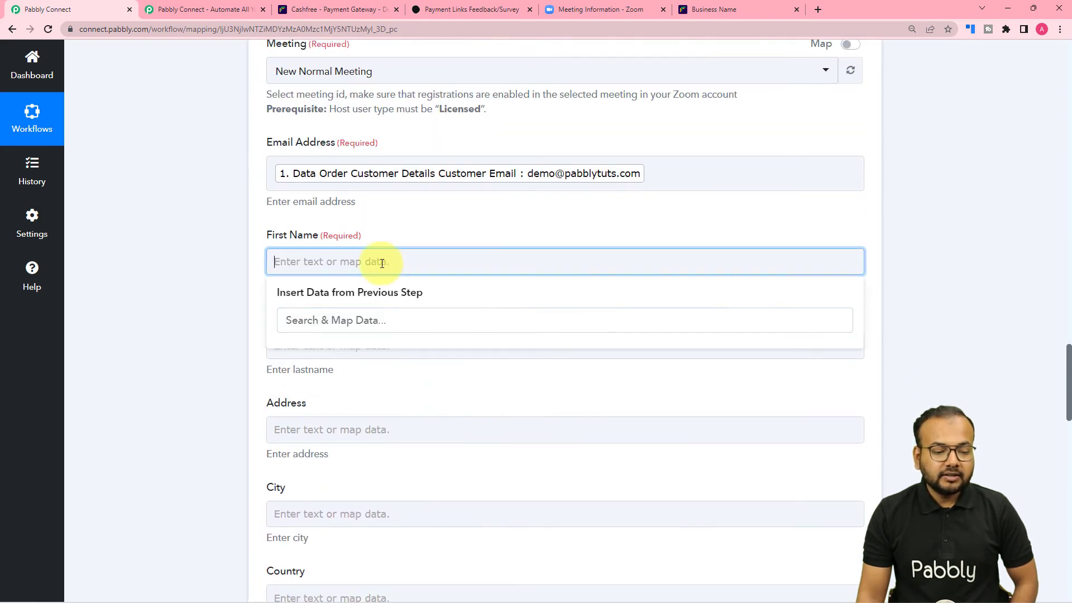
pyautogui.click(209, 322)
# Step: Reconnect the Zoom action using its existing Zoom connection
pyautogui.scroll(10, 240, 330)
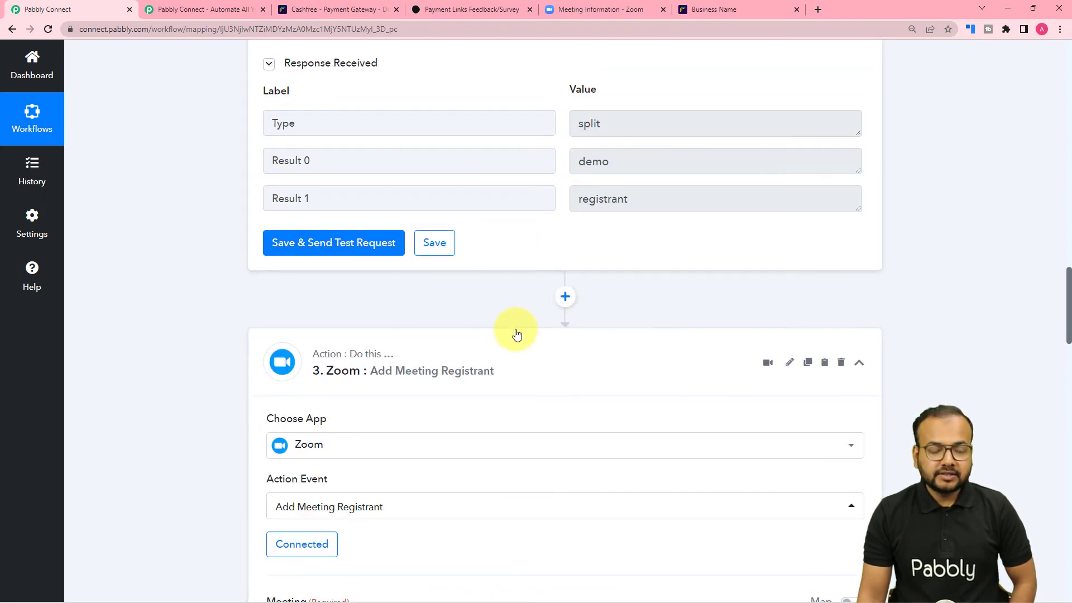
pyautogui.scroll(-5, 517, 334)
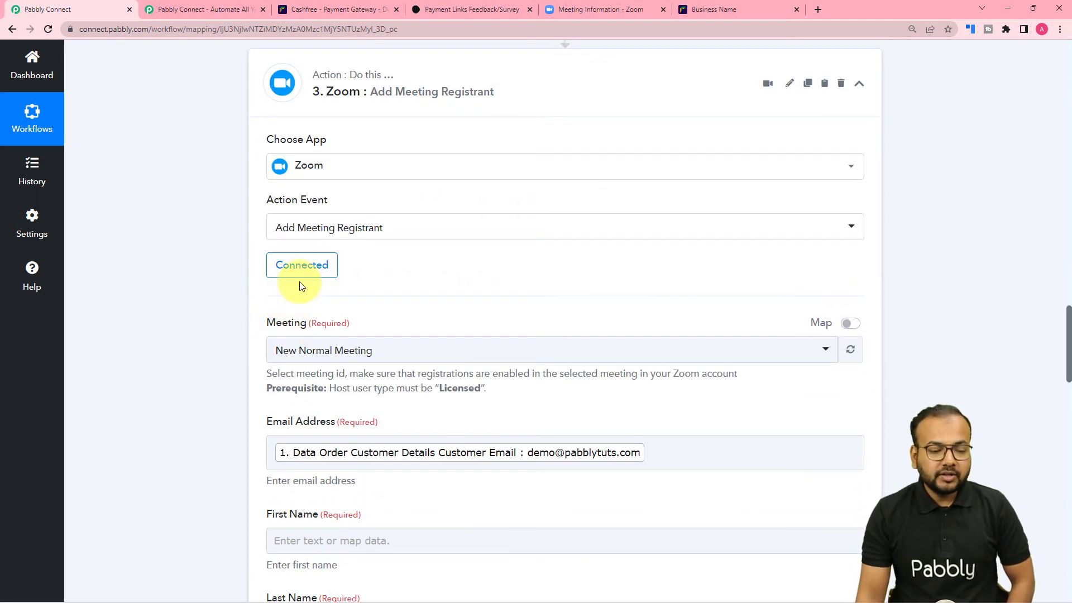
pyautogui.click(300, 276)
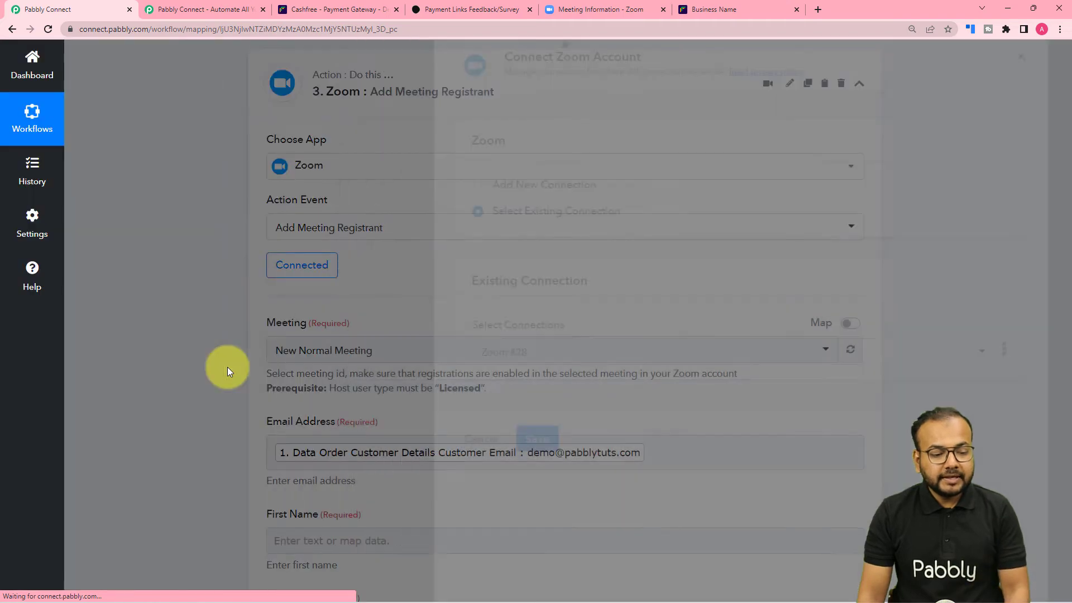
# Step: Map the registrant's First Name to Result 0 from the Text Formatter by Pabbly: Split Text step
pyautogui.scroll(-6, 227, 366)
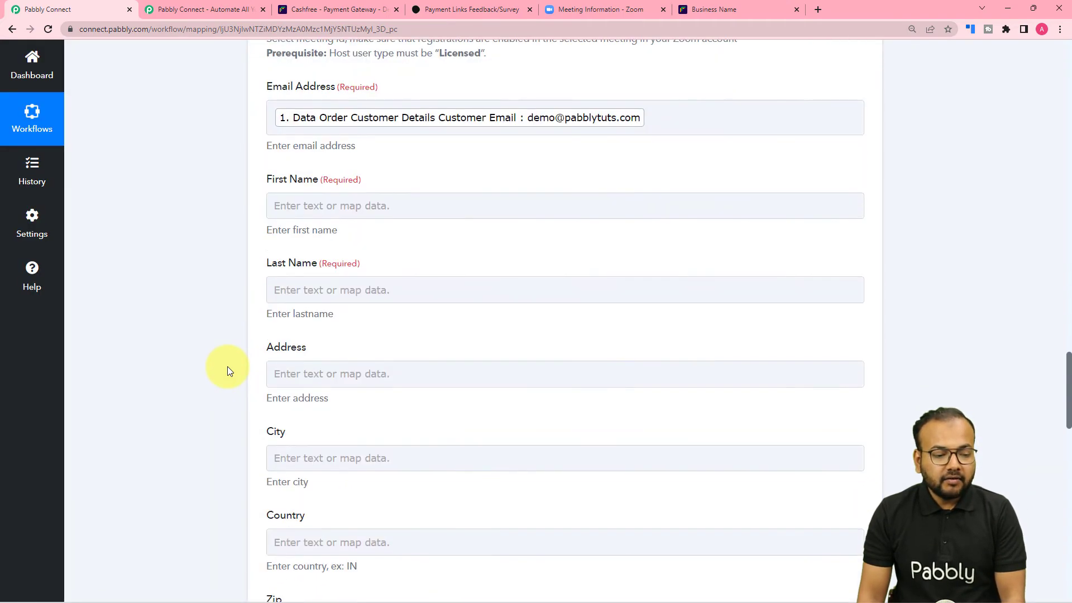
pyautogui.click(360, 206)
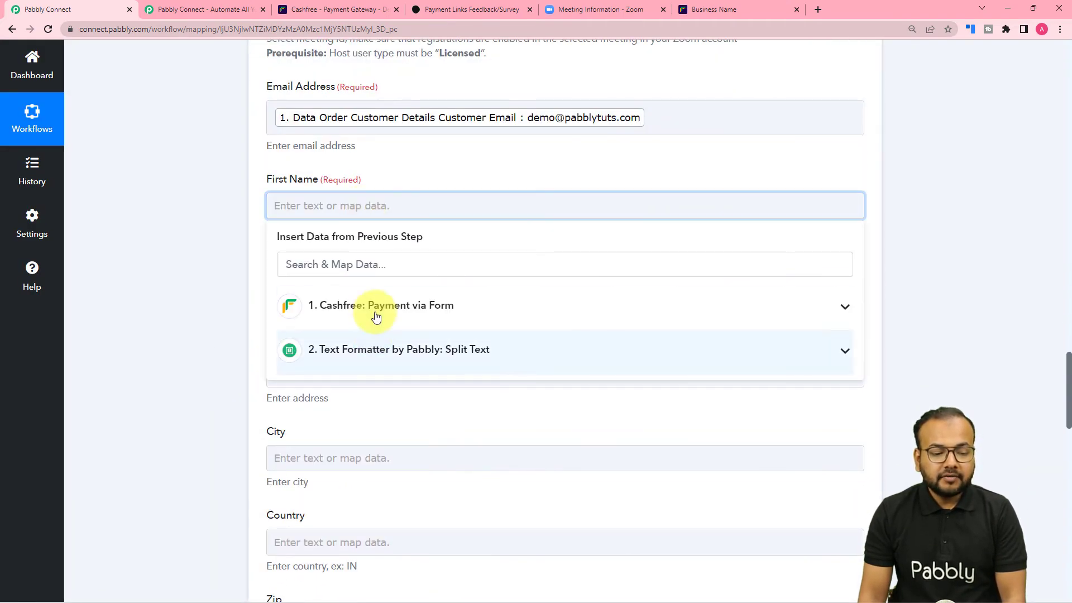
pyautogui.click(406, 364)
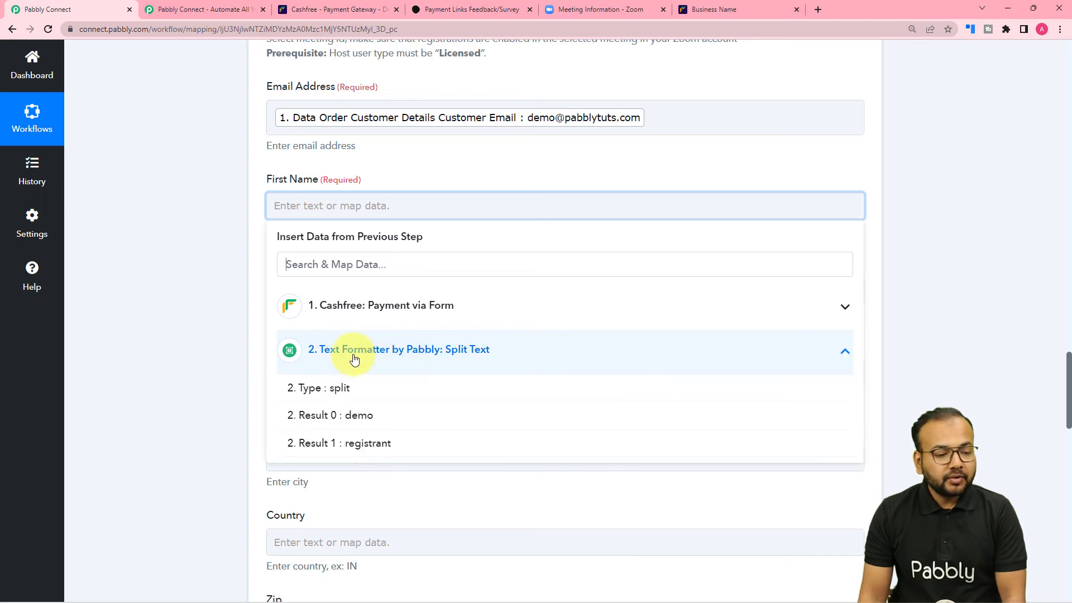
pyautogui.click(355, 427)
pyautogui.click(228, 211)
# Step: Map the registrant's Last Name to Result 1 from the Text Formatter by Pabbly: Split Text step
pyautogui.scroll(-2, 228, 211)
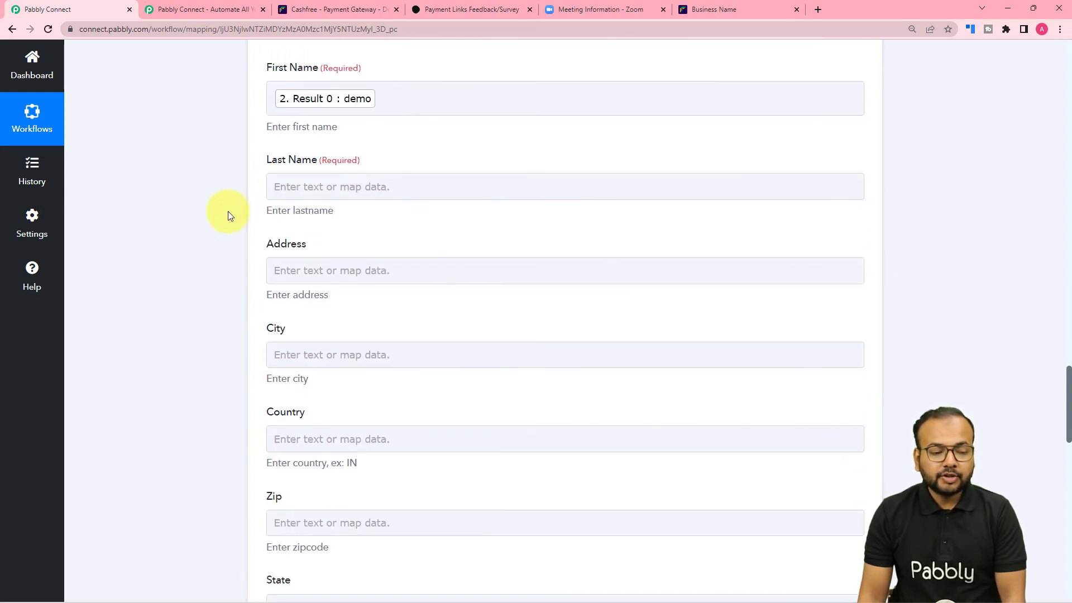
pyautogui.click(346, 186)
pyautogui.click(359, 329)
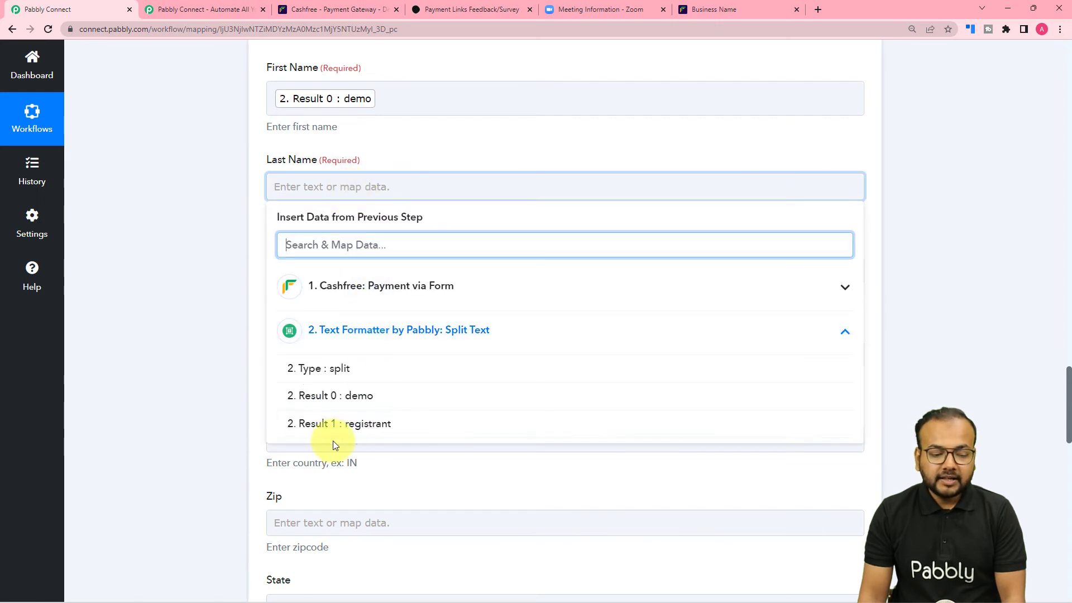
pyautogui.click(313, 424)
pyautogui.click(211, 329)
# Step: Examine the Cashfree: Payment via Form data available for the registrant's City field
pyautogui.scroll(-3, 211, 328)
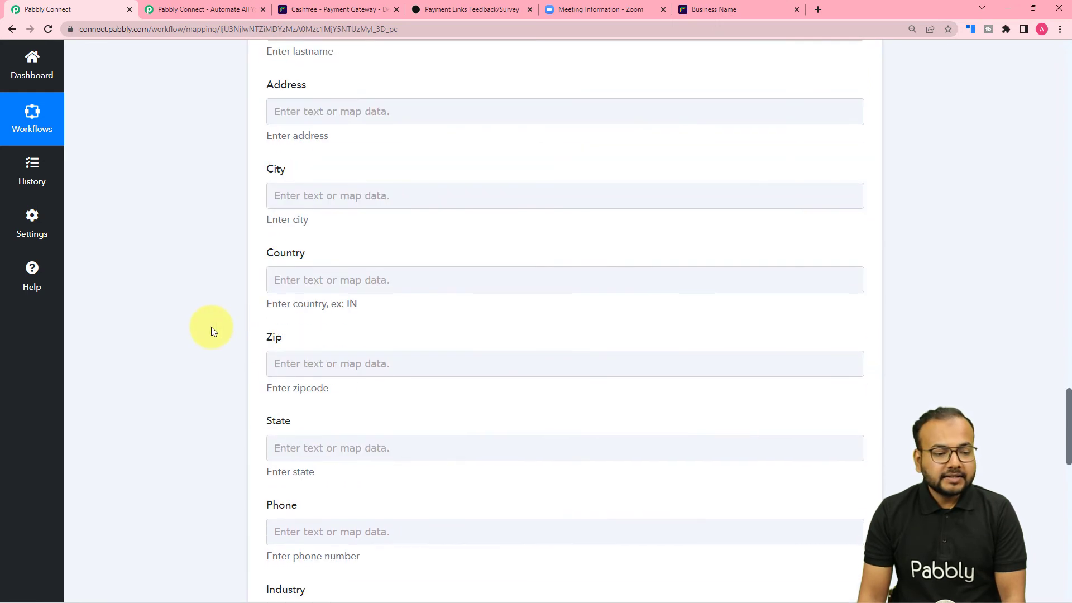
pyautogui.scroll(-1, 211, 327)
pyautogui.click(326, 141)
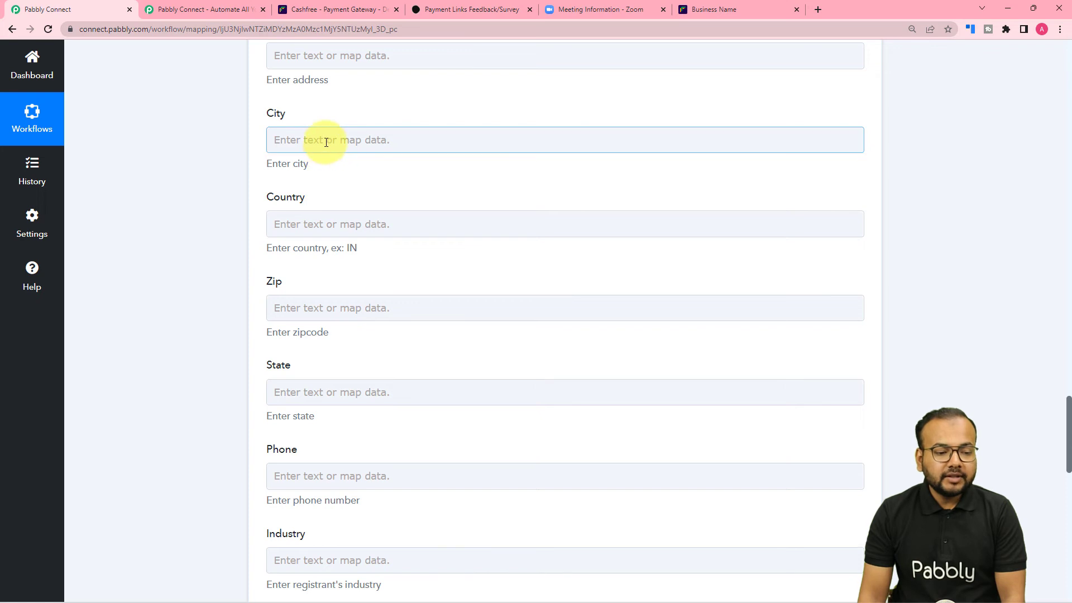
pyautogui.click(378, 255)
pyautogui.scroll(-2, 409, 391)
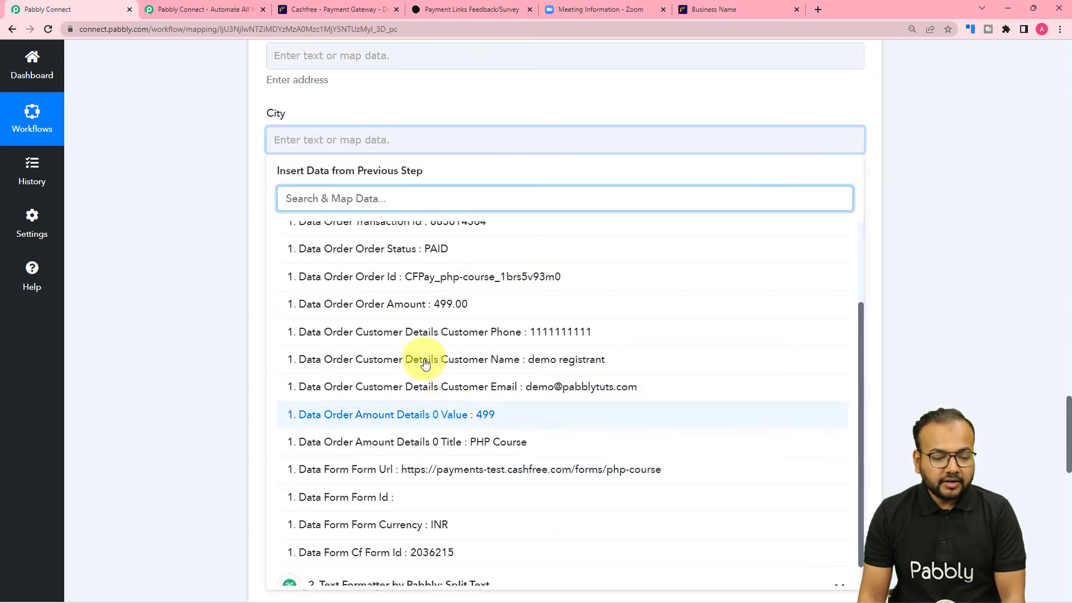
pyautogui.click(195, 258)
# Step: Map the registrant's Phone to Data Order Customer Details Customer Phone from the Cashfree: Payment via Form step
pyautogui.scroll(-3, 194, 258)
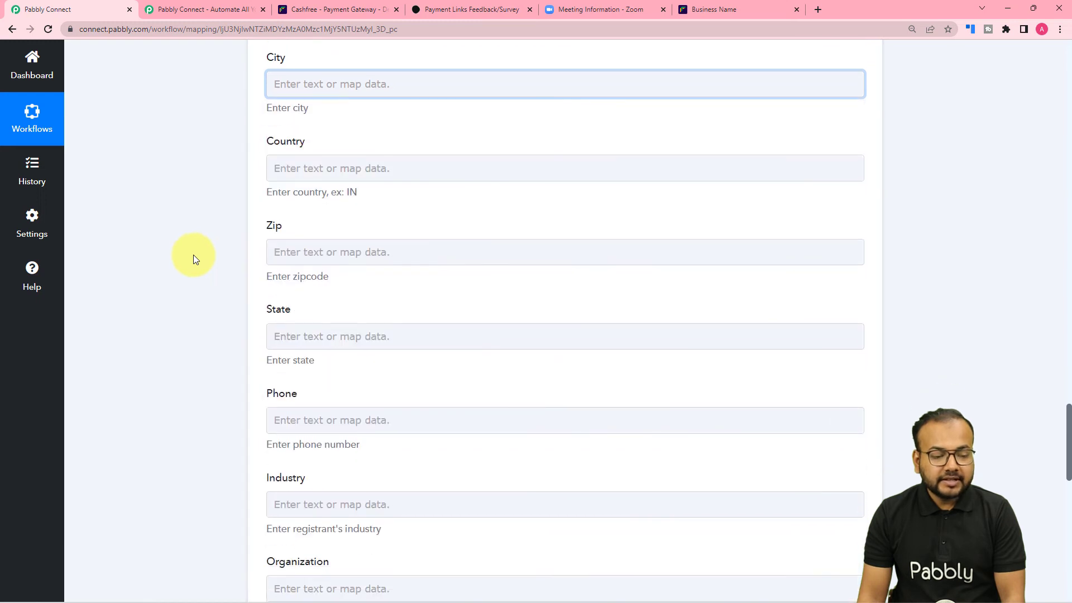
pyautogui.scroll(-1, 193, 254)
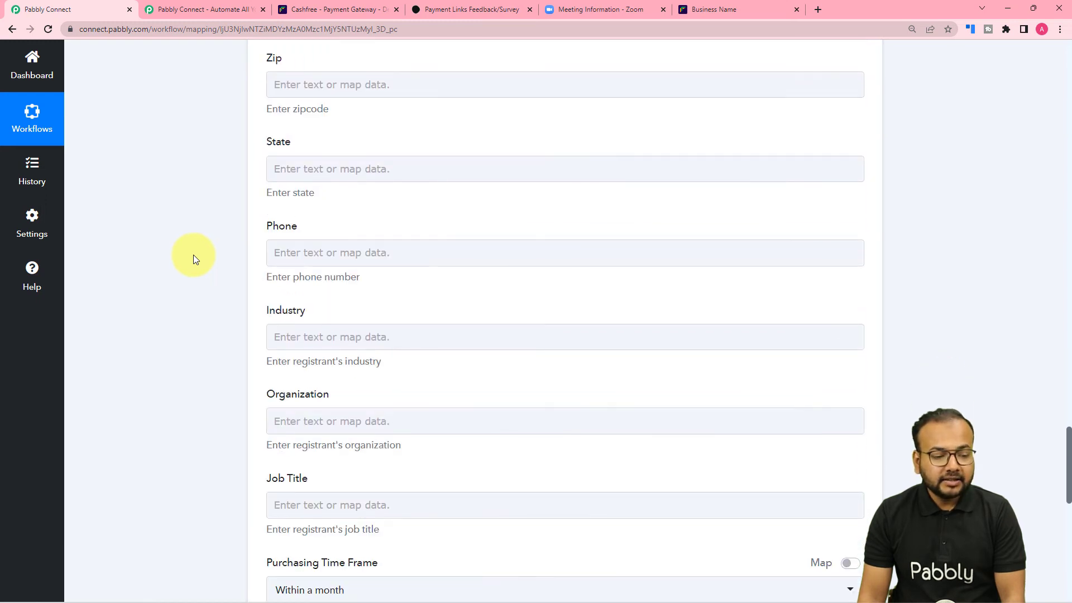
pyautogui.scroll(-2, 193, 254)
pyautogui.click(336, 190)
pyautogui.click(407, 294)
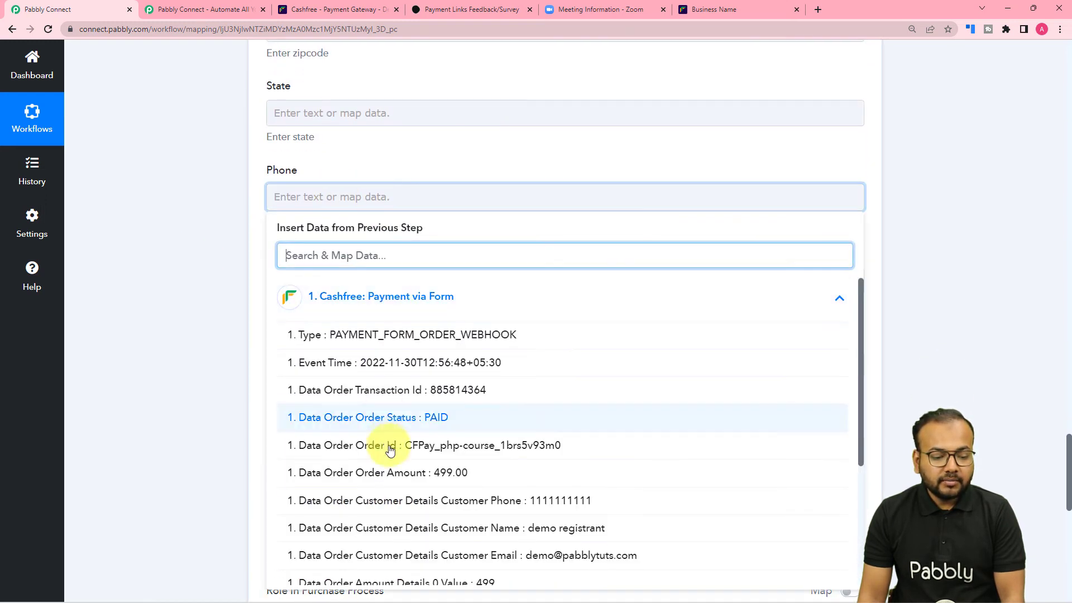
pyautogui.click(531, 501)
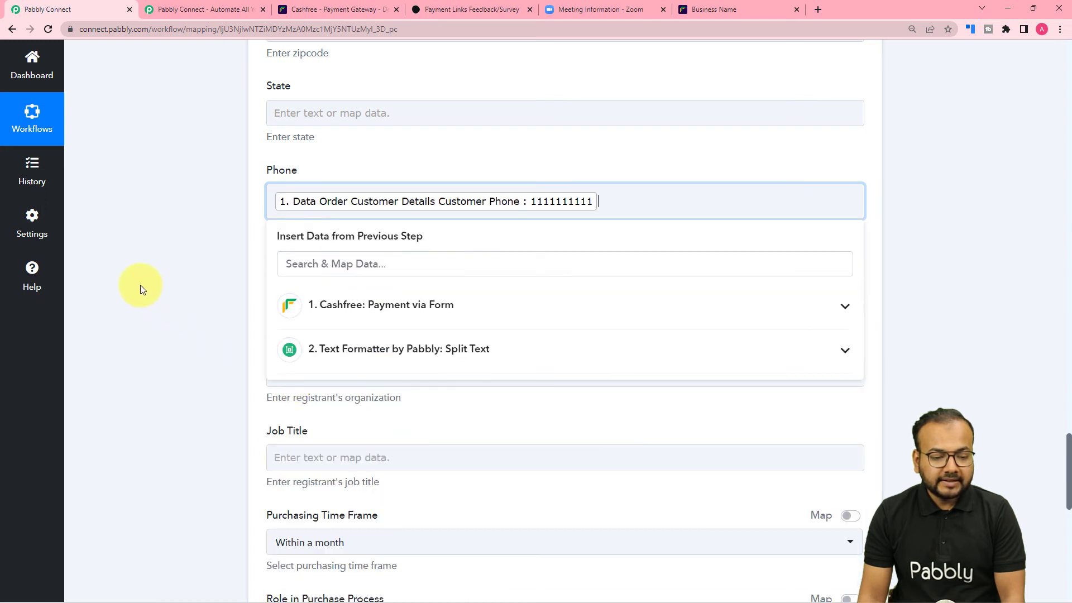
pyautogui.click(140, 287)
# Step: Examine the choices available for the registrant's Purchasing Time Frame and Role in Purchase Process
pyautogui.scroll(-4, 141, 287)
pyautogui.scroll(-2, 140, 289)
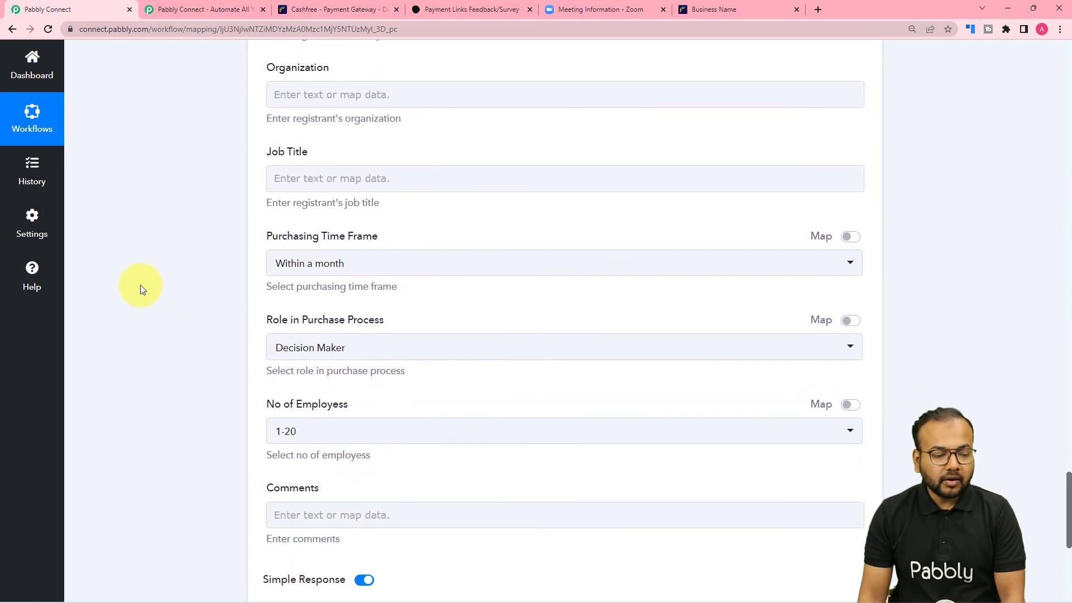
pyautogui.click(354, 213)
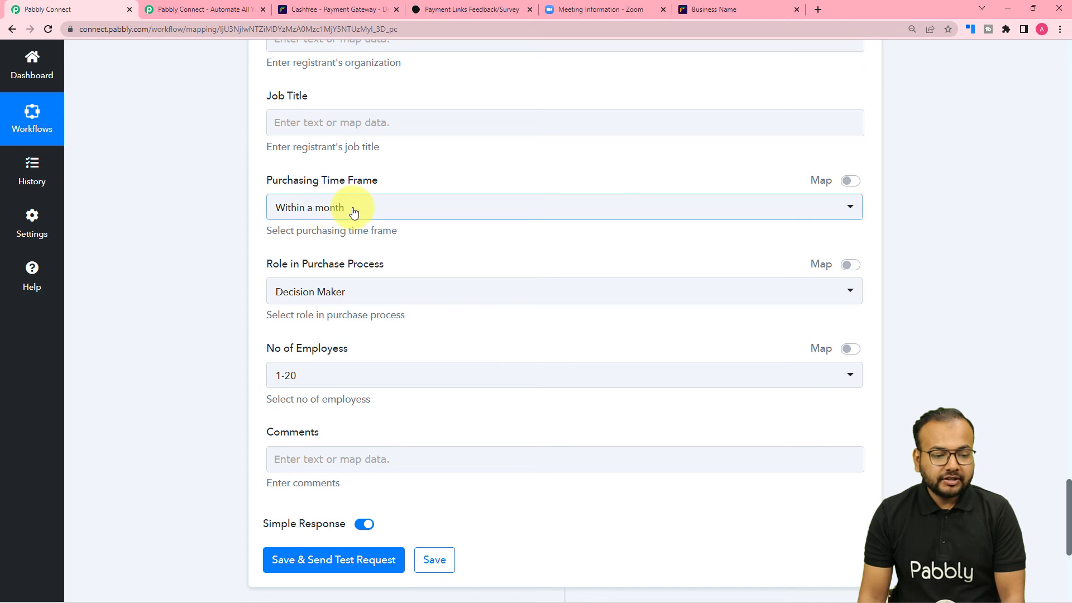
pyautogui.click(354, 213)
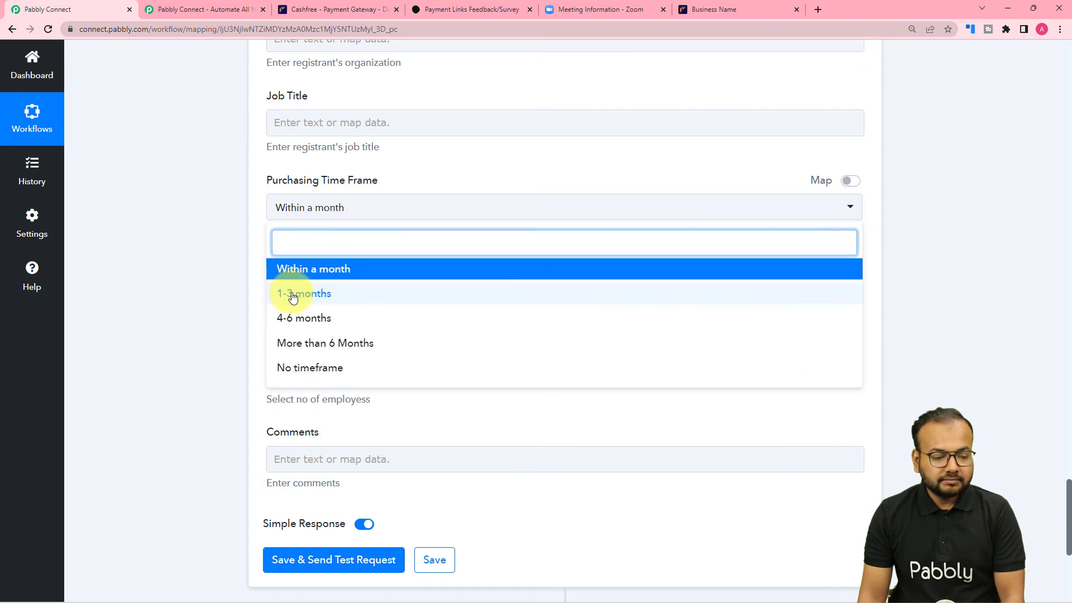
pyautogui.click(233, 262)
pyautogui.scroll(-2, 232, 262)
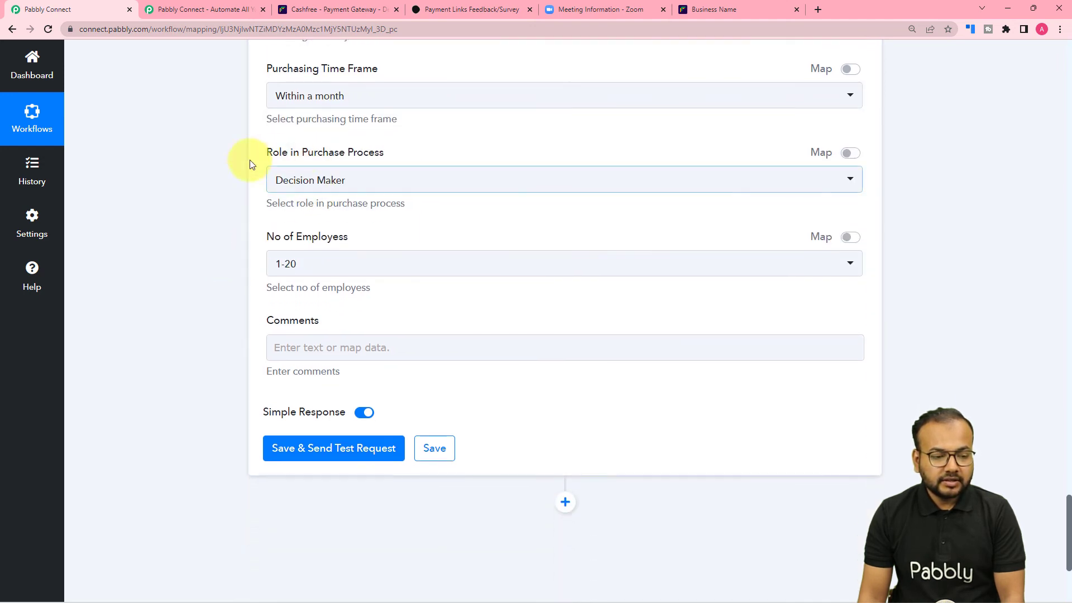
pyautogui.click(359, 187)
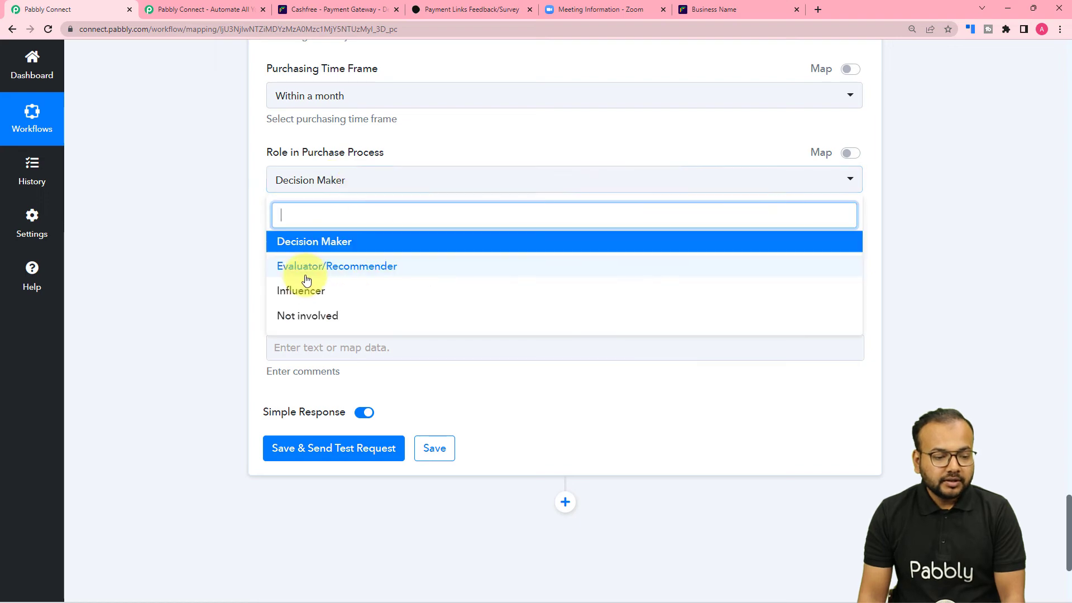
pyautogui.click(248, 272)
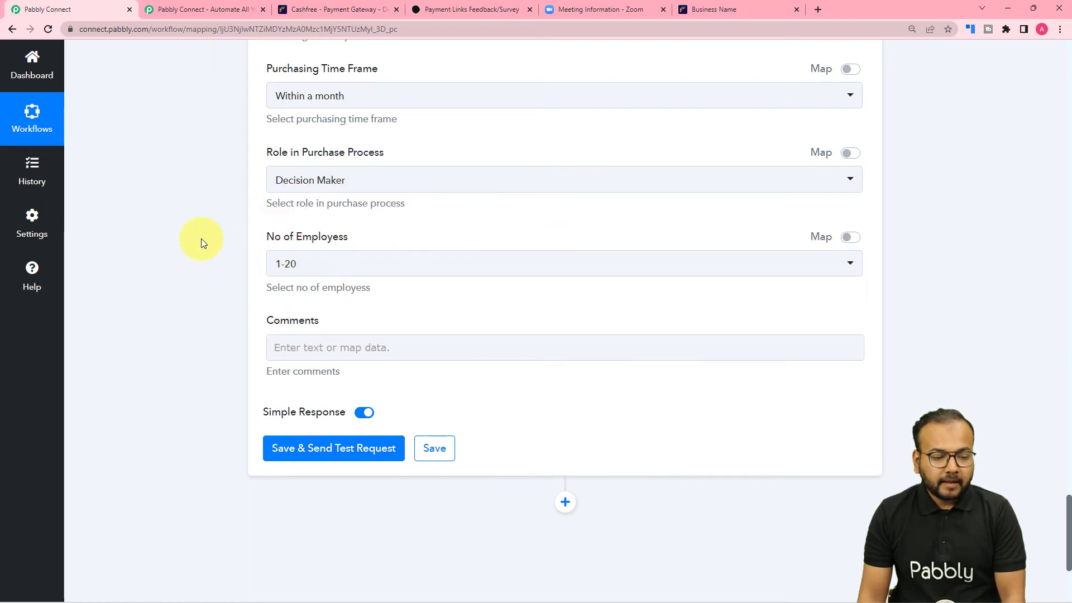
# Step: Review the remaining optional registrant fields, from Organization and Job Title through No of Employees and Comments
pyautogui.scroll(-3, 201, 239)
pyautogui.click(283, 160)
pyautogui.scroll(7, 340, 167)
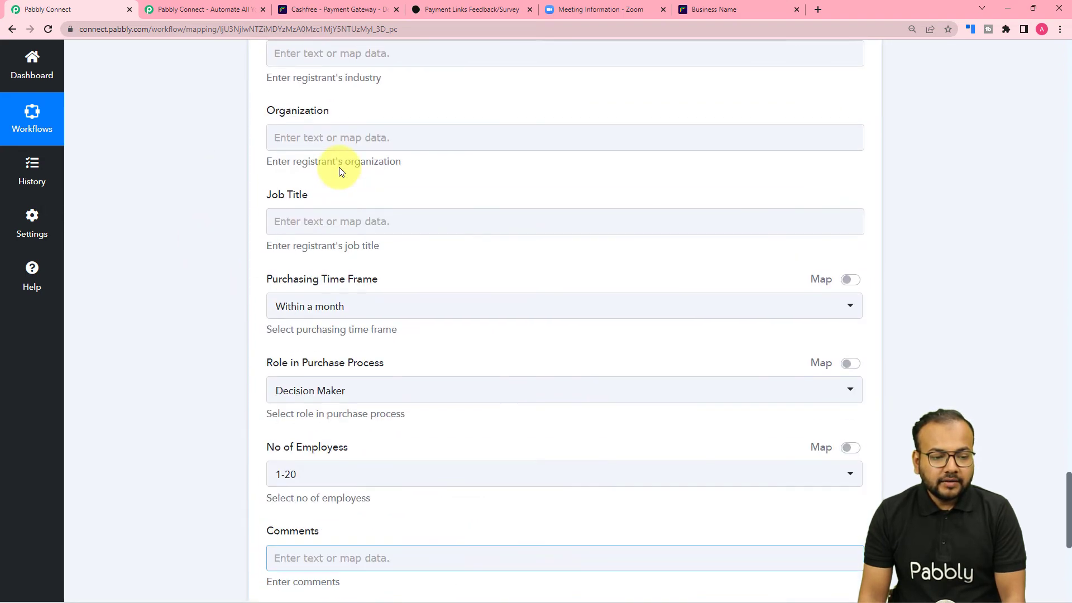
pyautogui.scroll(4, 339, 168)
pyautogui.scroll(-7, 365, 264)
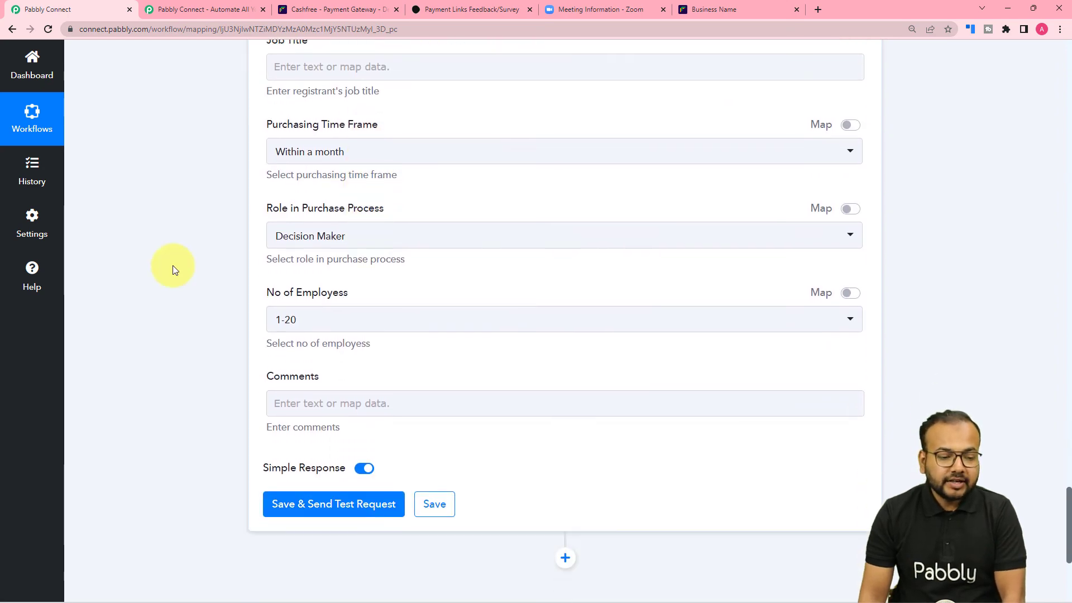
pyautogui.scroll(1, 132, 256)
pyautogui.scroll(-3, 130, 258)
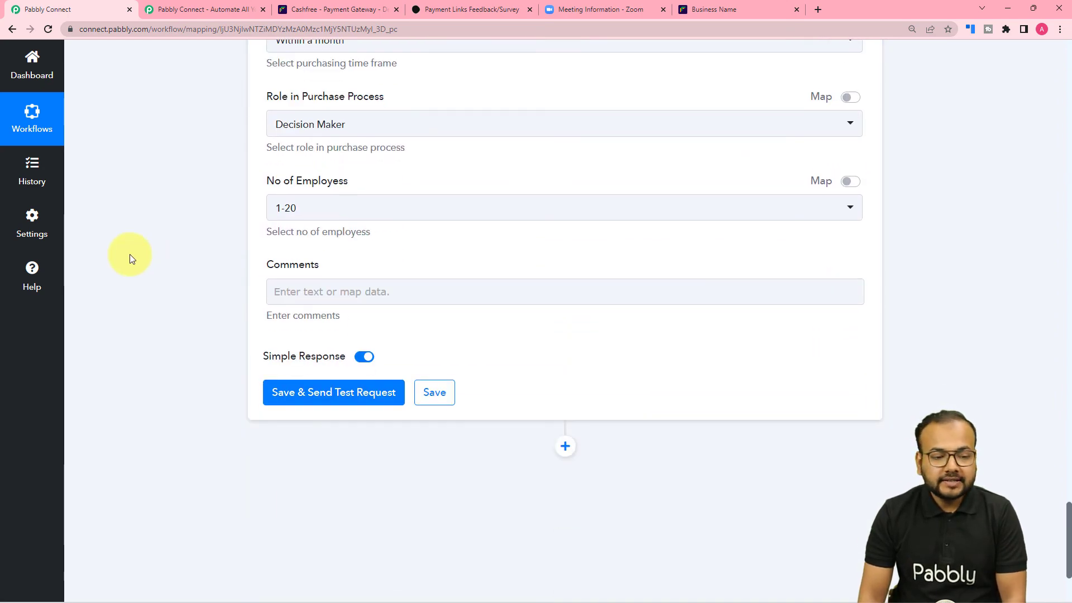
pyautogui.scroll(-2, 131, 258)
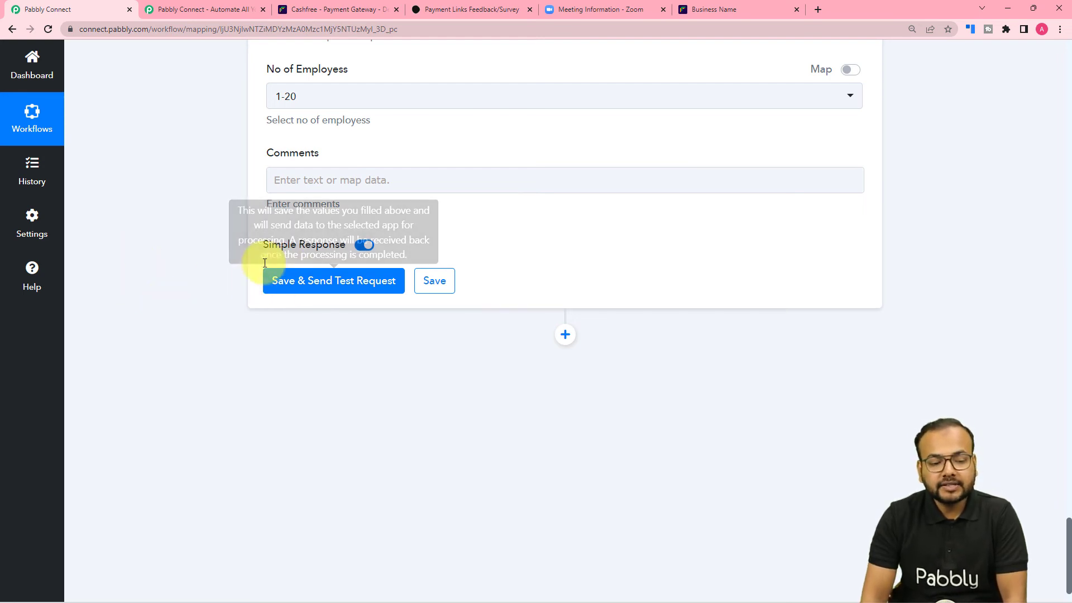
# Step: Switch to the Zoom meeting page and check the number of registrants in its registration details
pyautogui.click(583, 9)
pyautogui.scroll(-6, 635, 170)
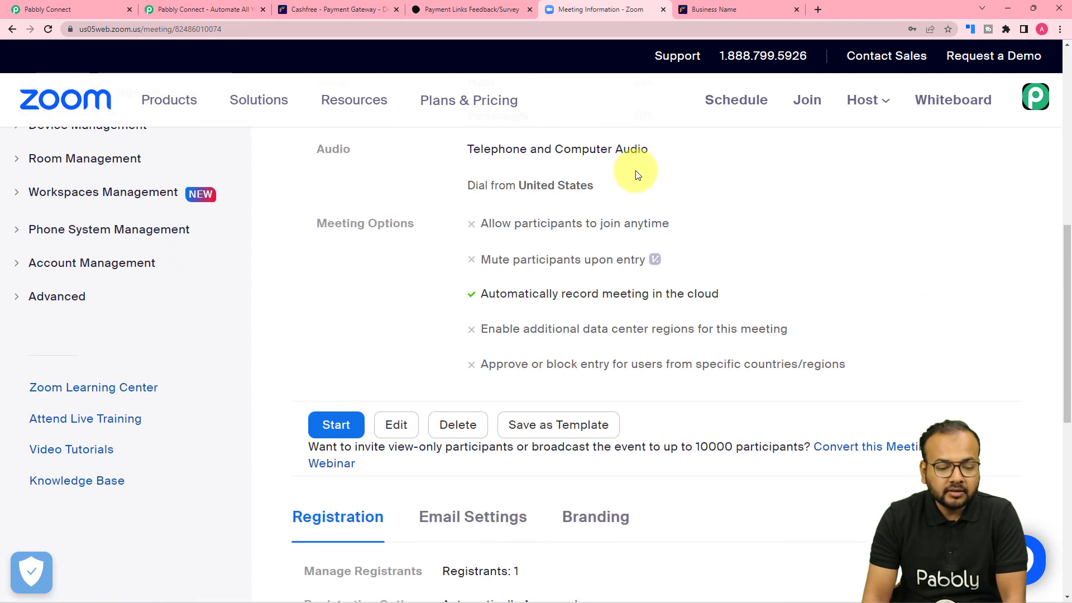
pyautogui.scroll(-2, 636, 170)
pyautogui.scroll(-3, 635, 170)
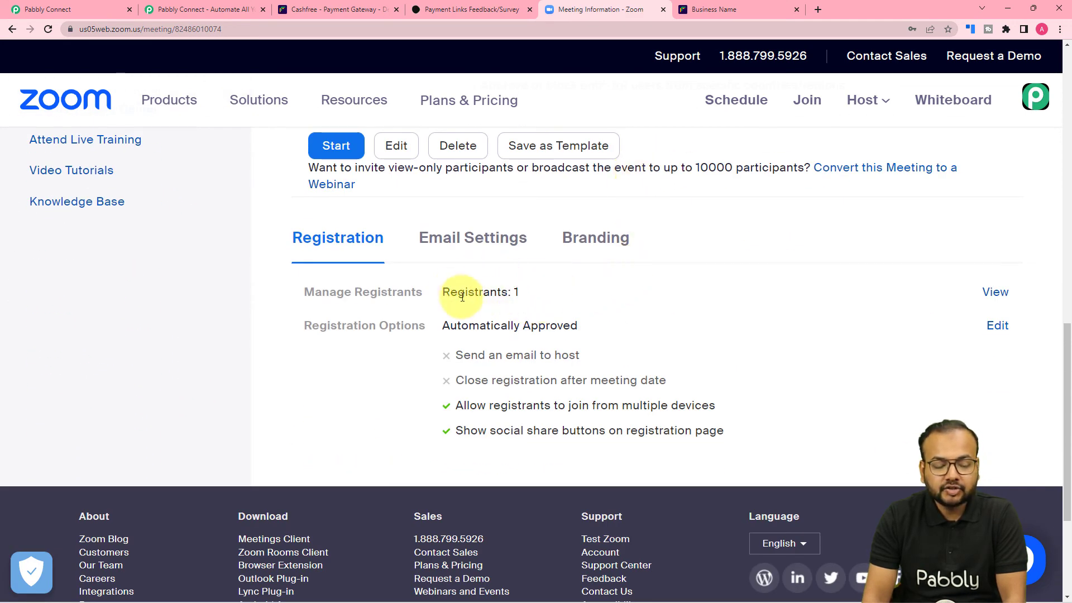
# Step: Return to Pabbly Connect, save the Zoom Add Meeting Registrant action and send its test request
pyautogui.click(53, 9)
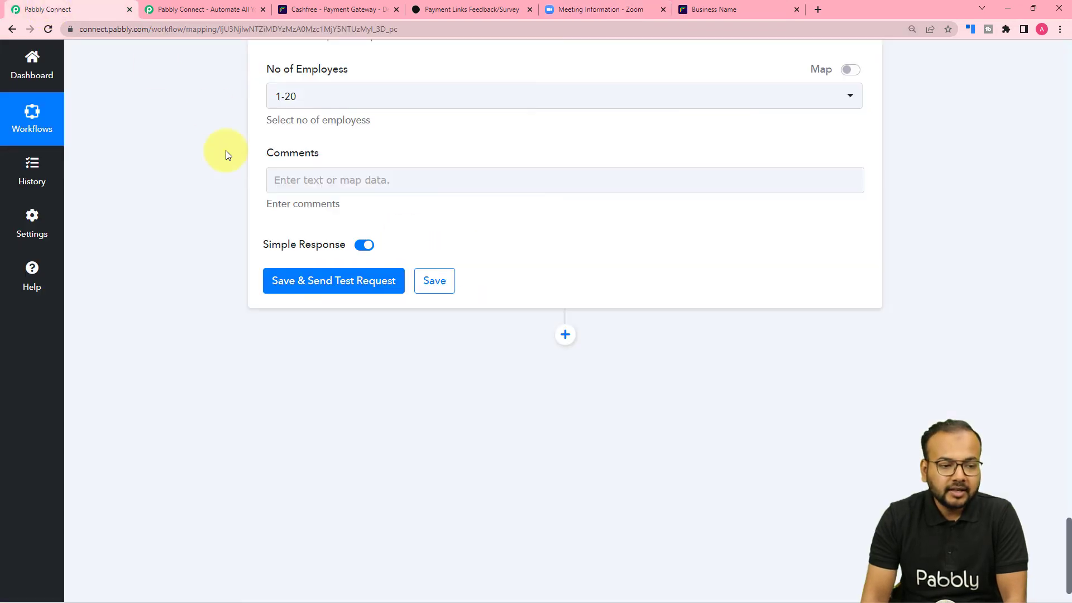
pyautogui.click(306, 268)
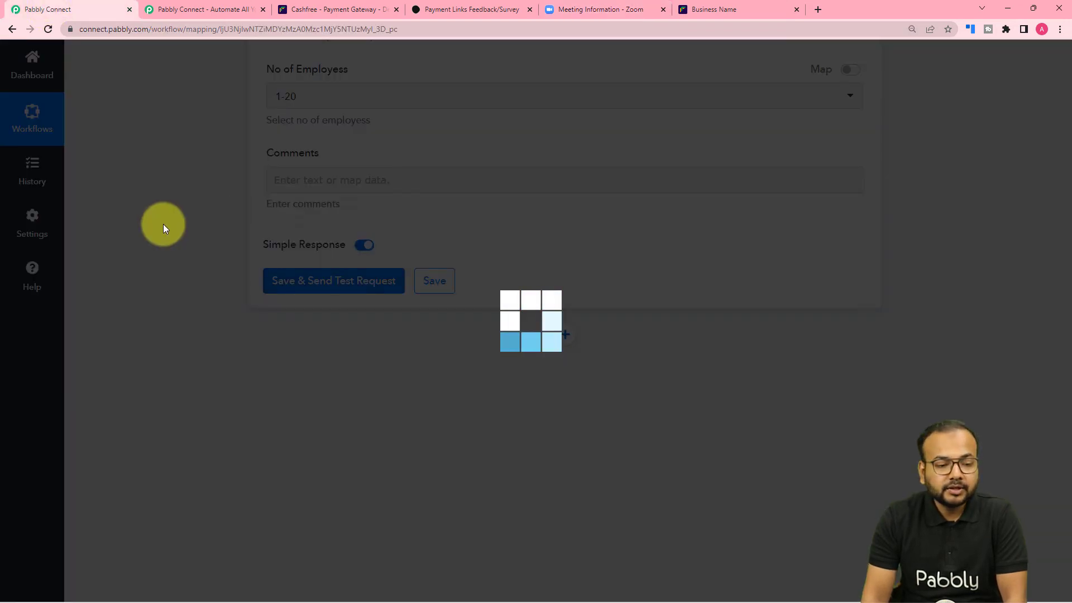
pyautogui.scroll(-2, 426, 288)
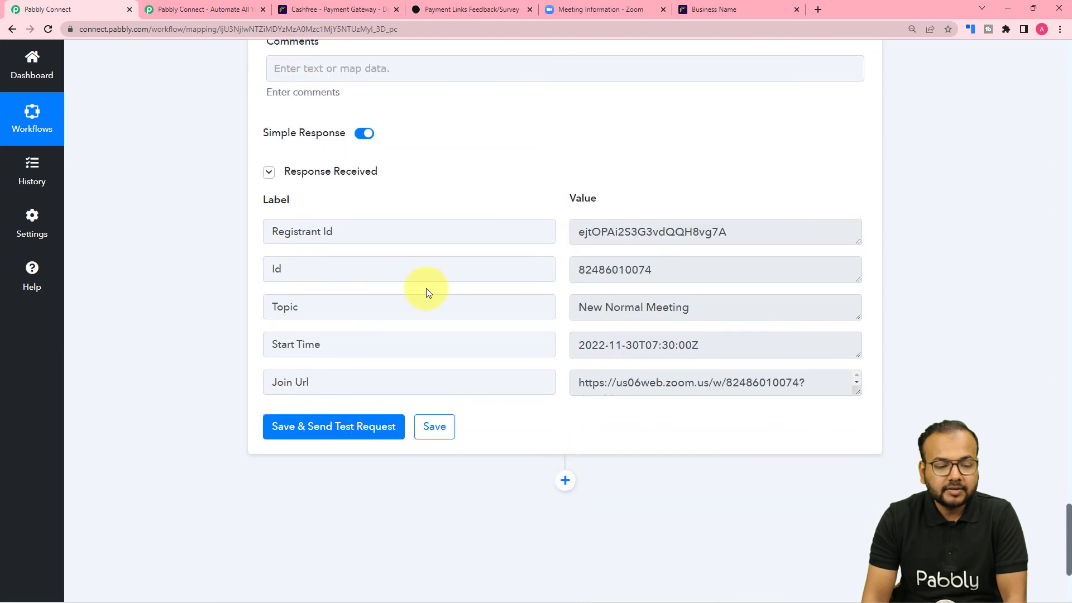
pyautogui.scroll(-3, 427, 288)
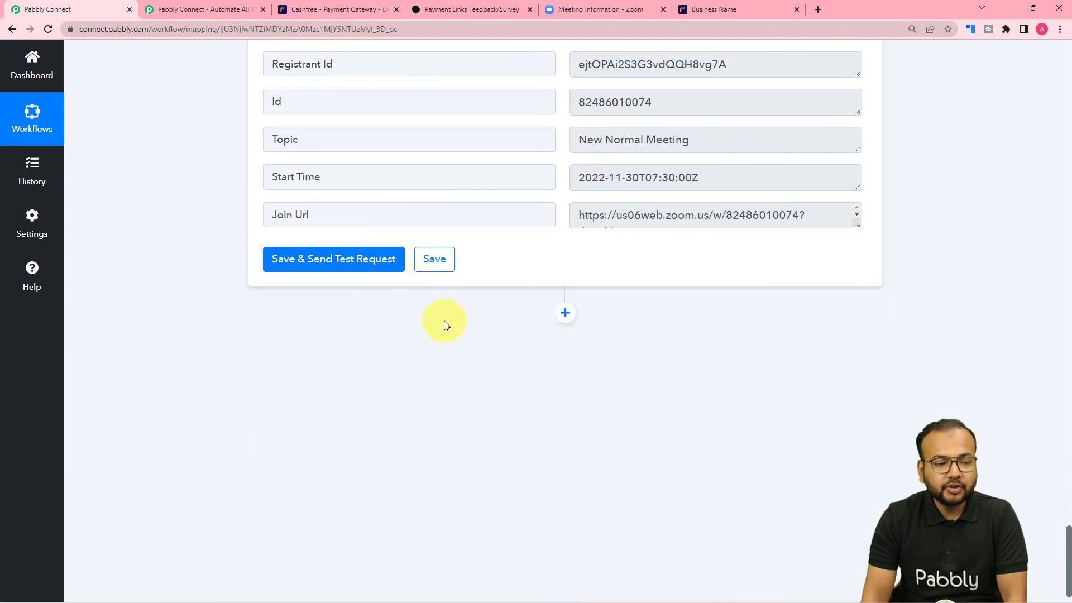
# Step: Switch to Zoom and check the registrant list of the New Normal Meeting for the new entry
pyautogui.click(581, 10)
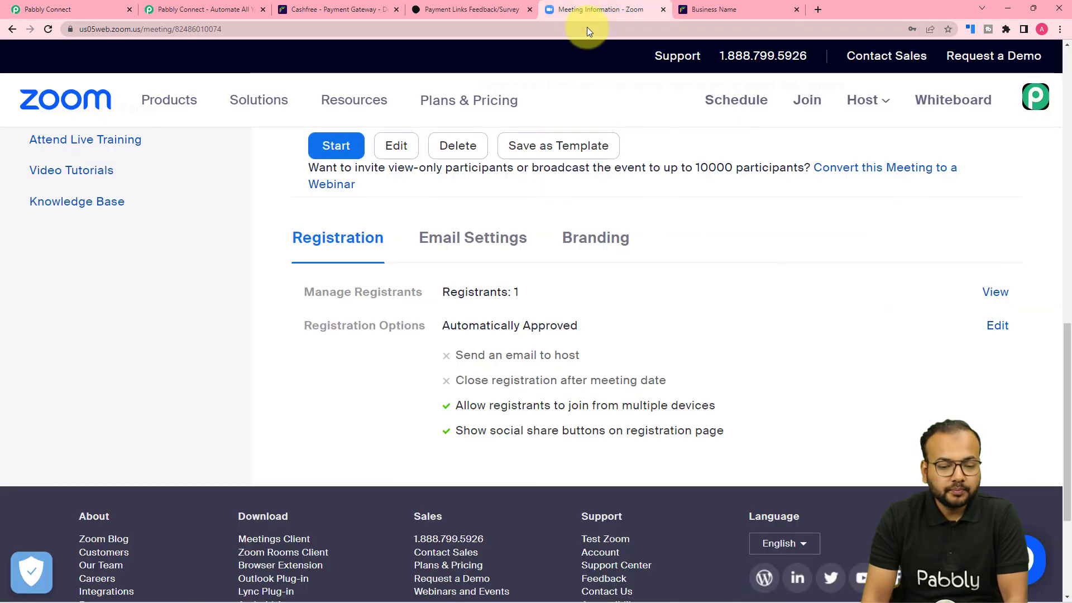
pyautogui.click(996, 292)
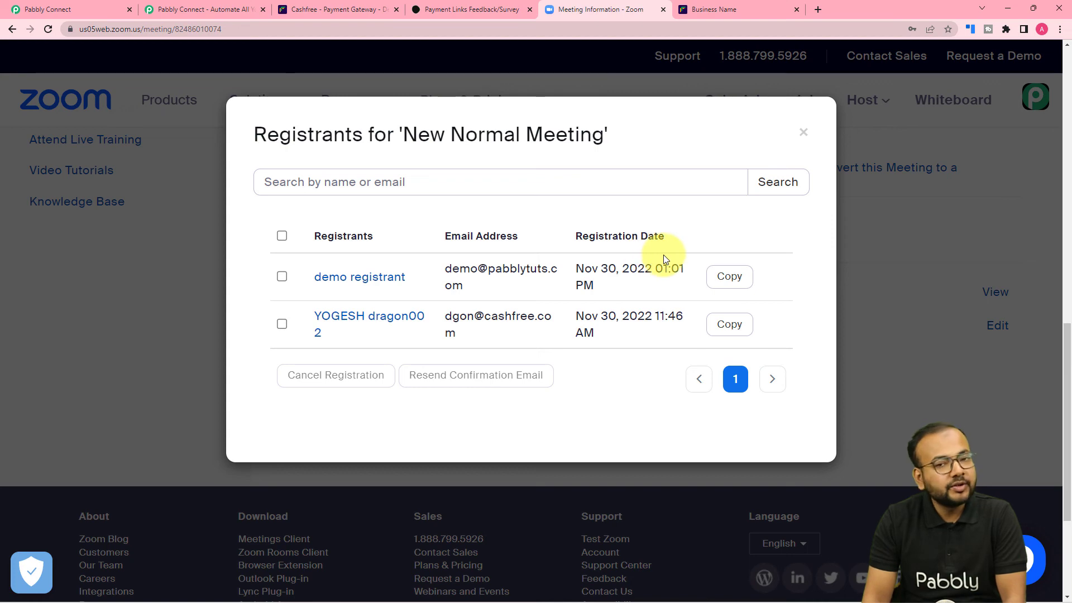
pyautogui.click(804, 134)
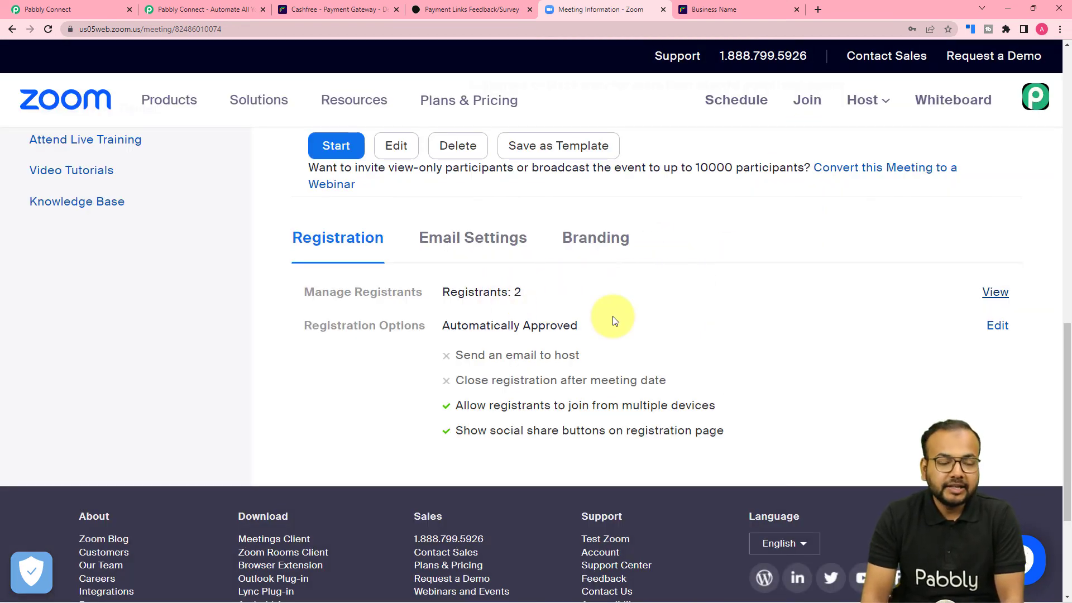
# Step: Return to Pabbly Connect and collapse the Zoom, Text Formatter and Cashfree steps to show the whole workflow
pyautogui.click(49, 9)
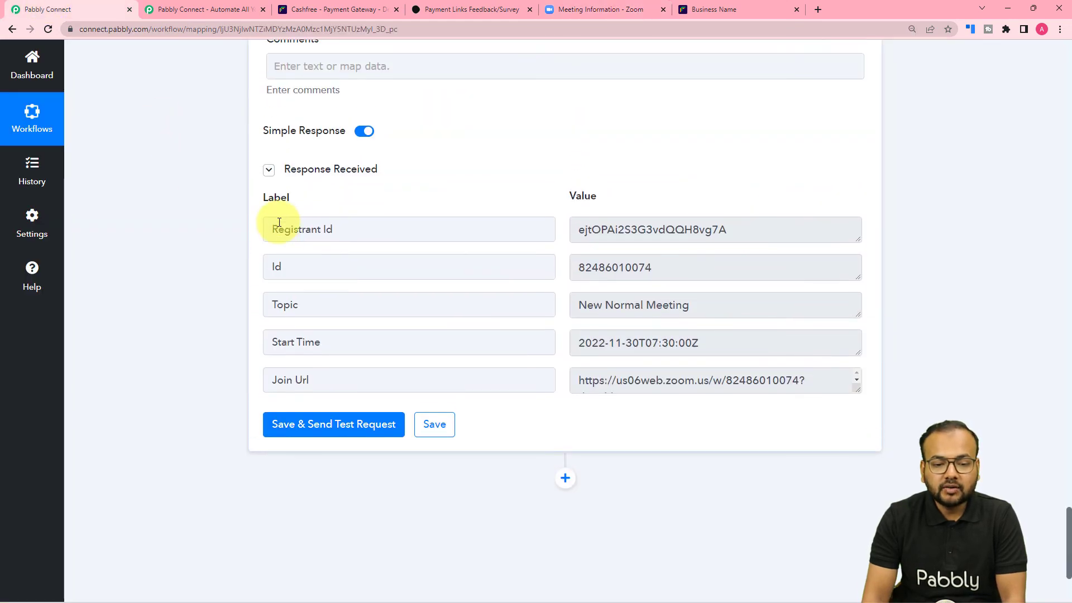
pyautogui.scroll(20, 280, 223)
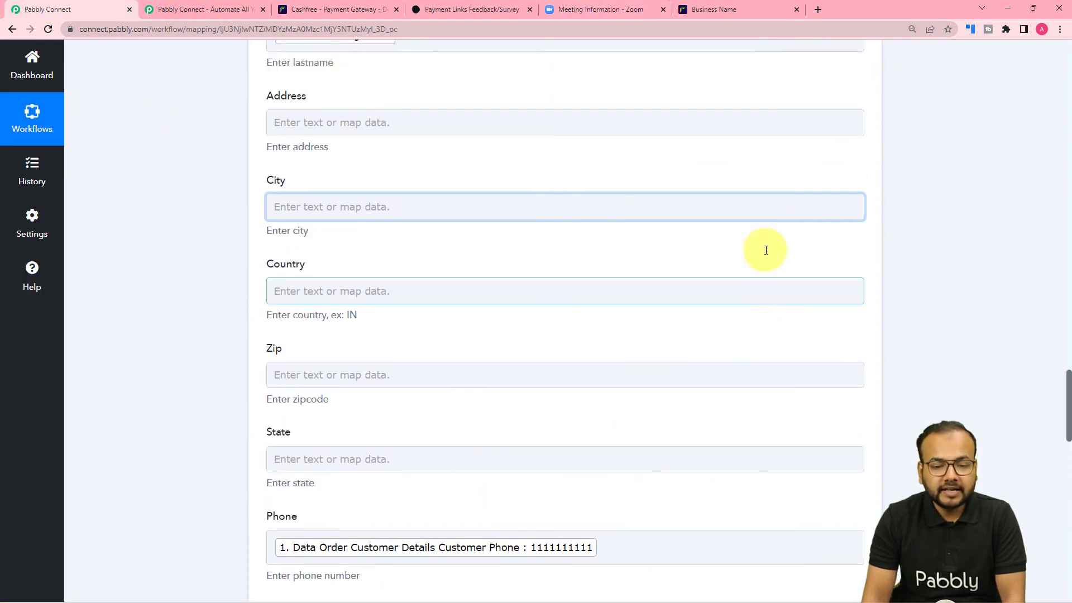
pyautogui.scroll(15, 828, 259)
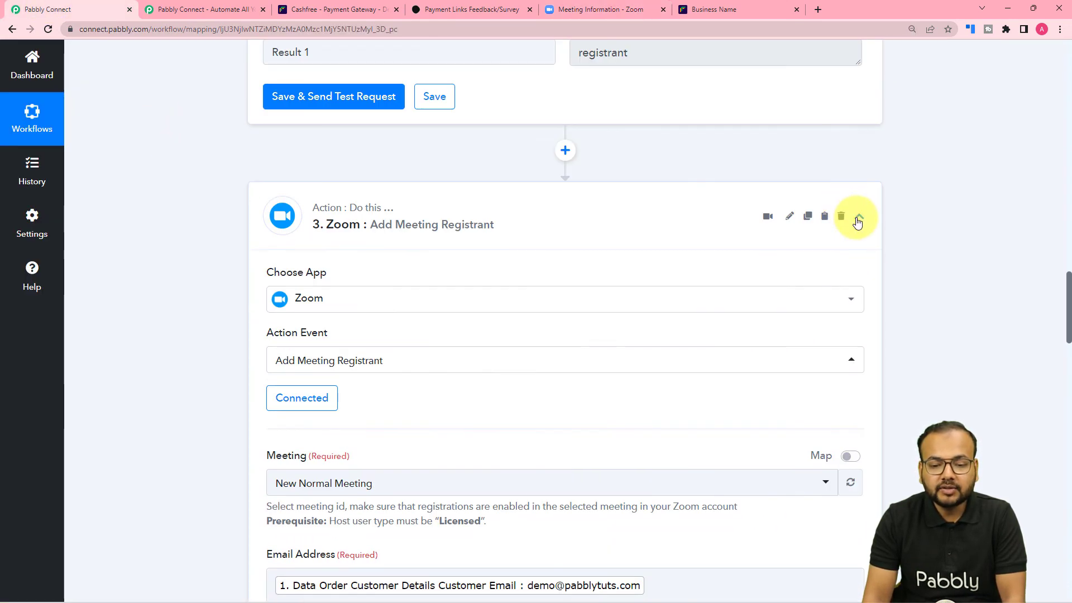
pyautogui.click(859, 219)
pyautogui.scroll(10, 934, 284)
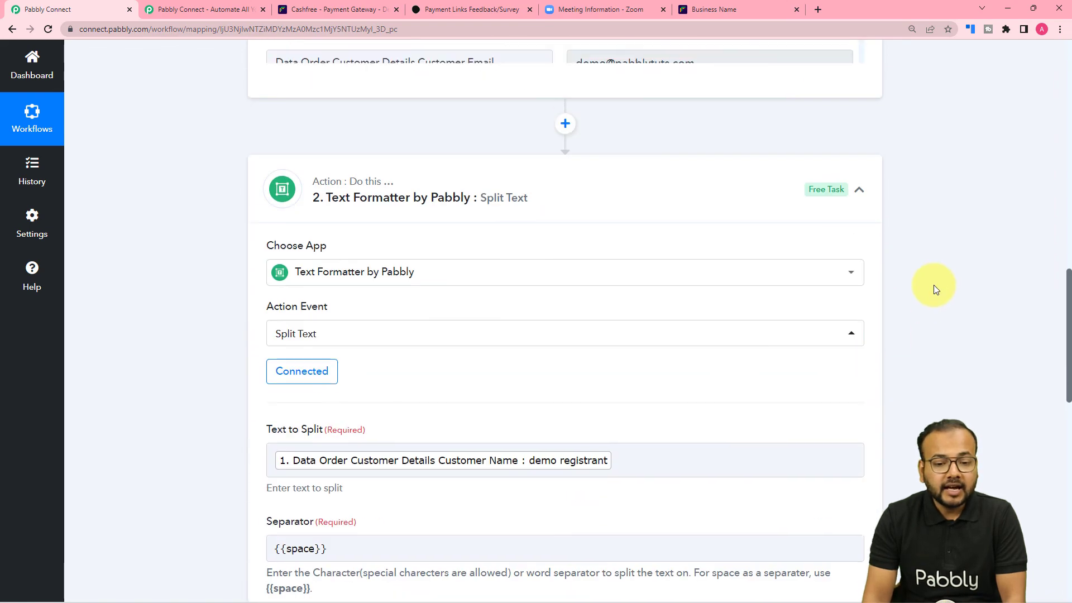
pyautogui.scroll(2, 934, 289)
pyautogui.click(860, 302)
pyautogui.scroll(9, 945, 316)
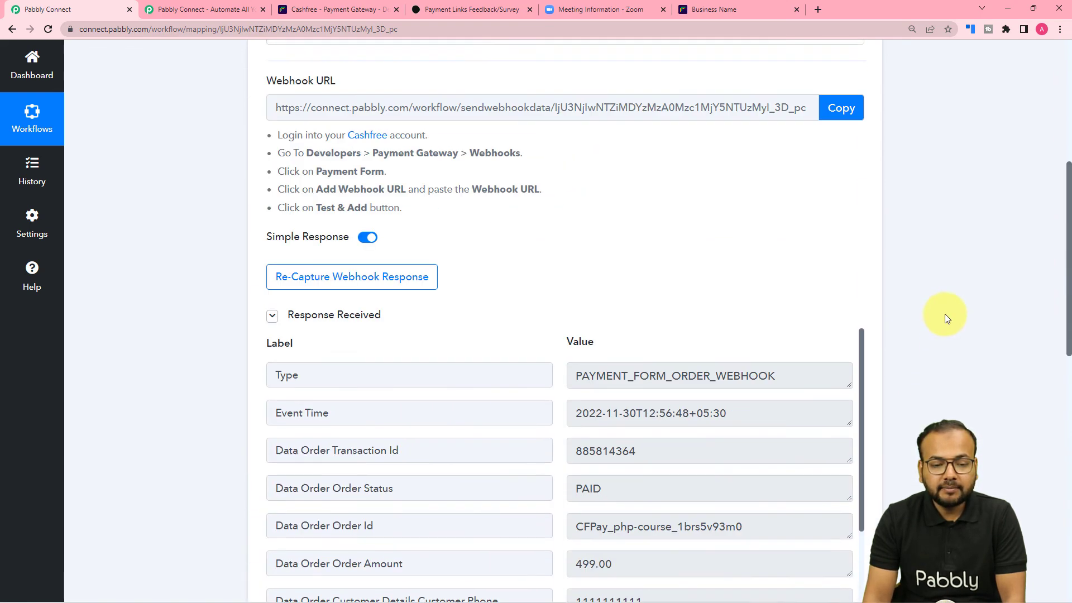
pyautogui.scroll(4, 945, 314)
pyautogui.click(860, 111)
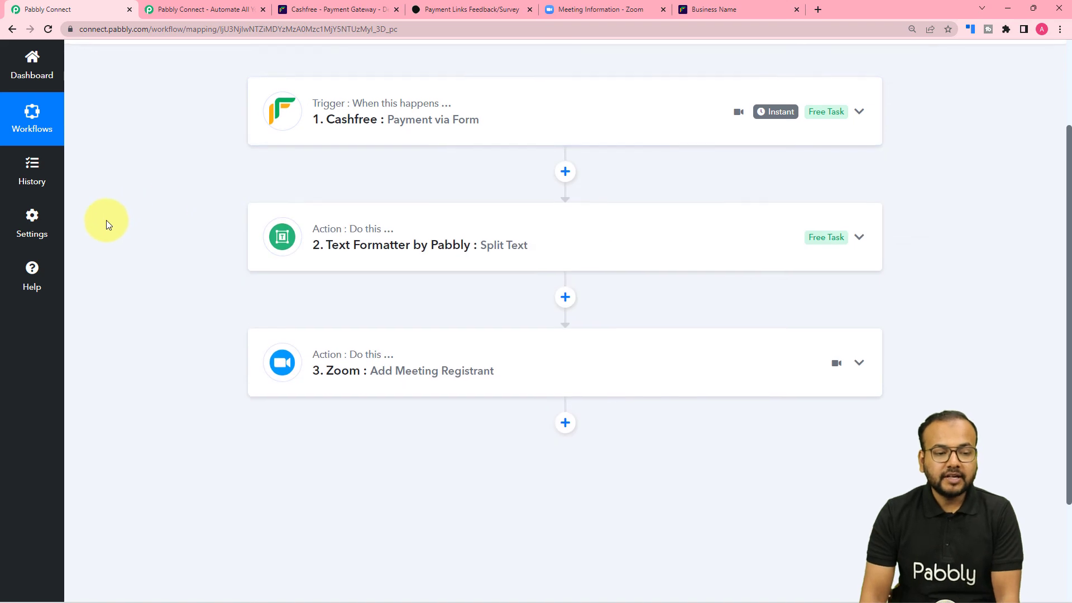
pyautogui.scroll(2, 106, 220)
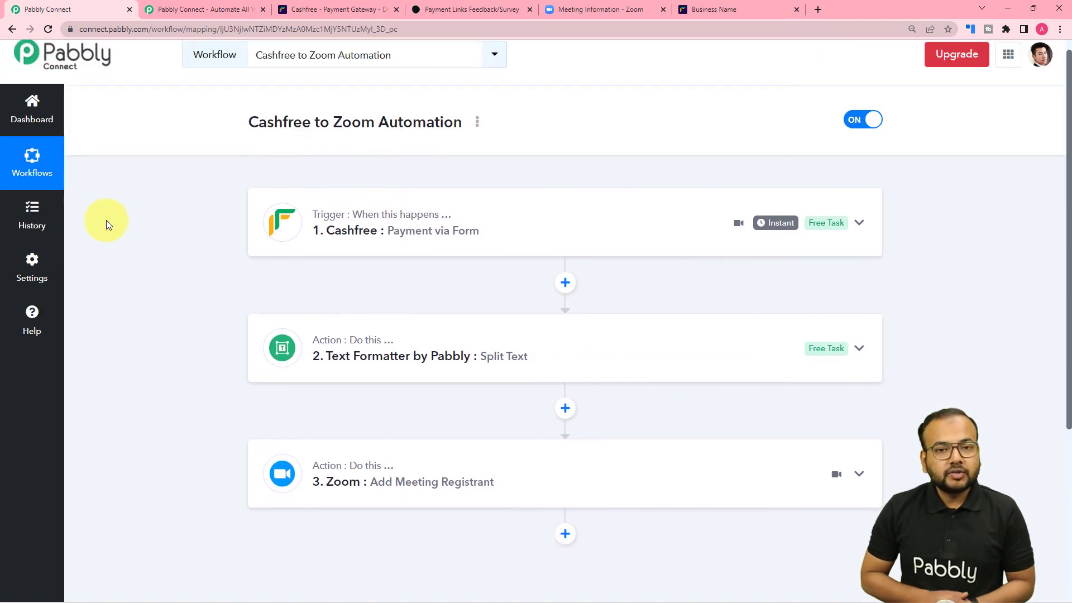